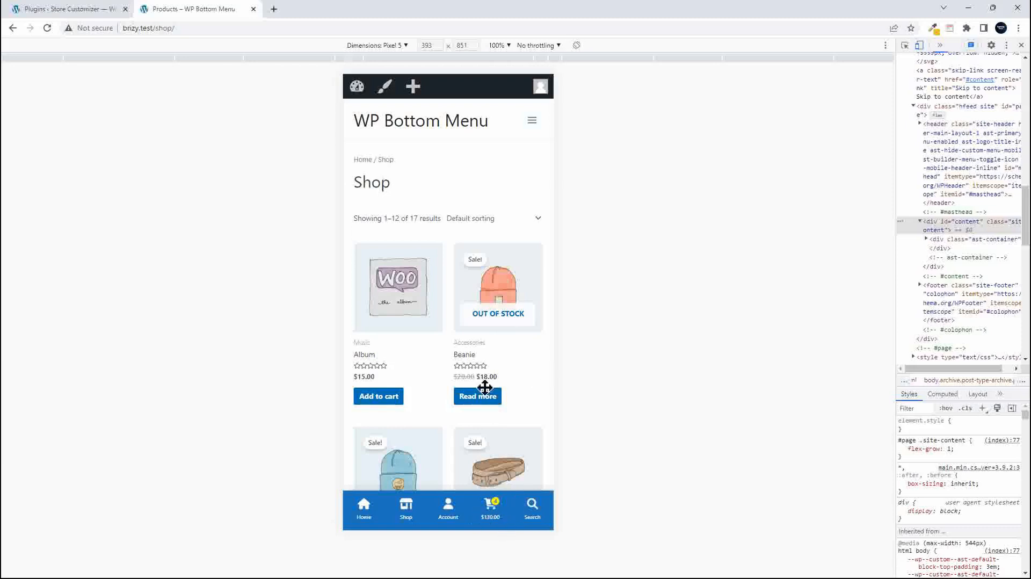
# Step: Add the Single product to the cart from the shop page, and open the cart from the bottom menu to review its items
pyautogui.scroll(-15, 507, 396)
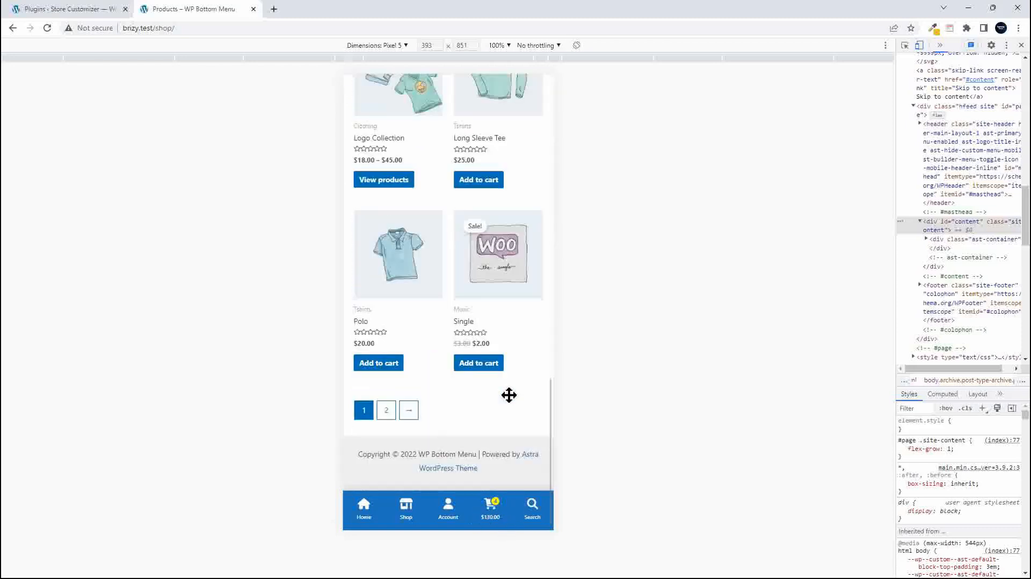
pyautogui.click(488, 363)
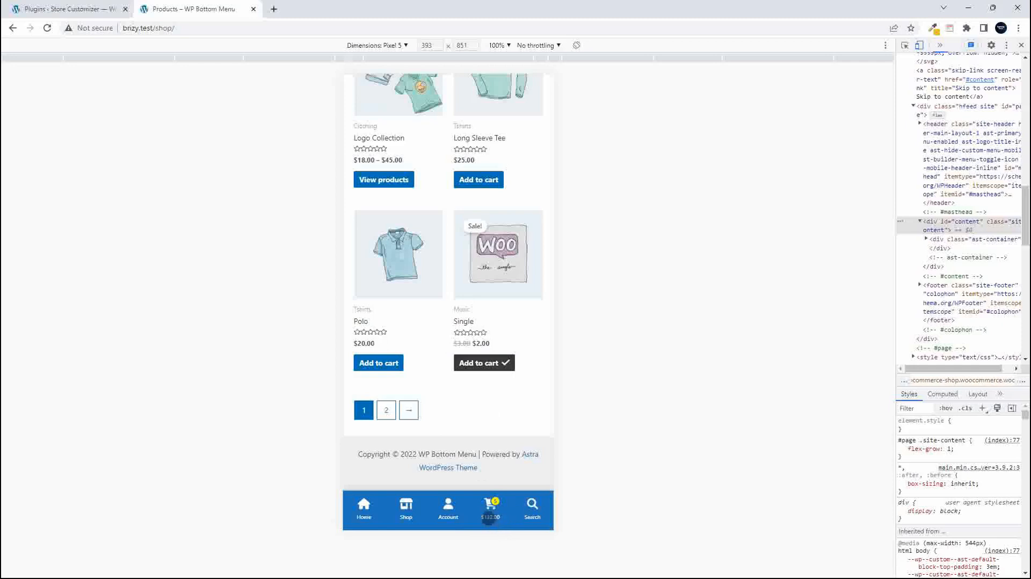
pyautogui.click(489, 512)
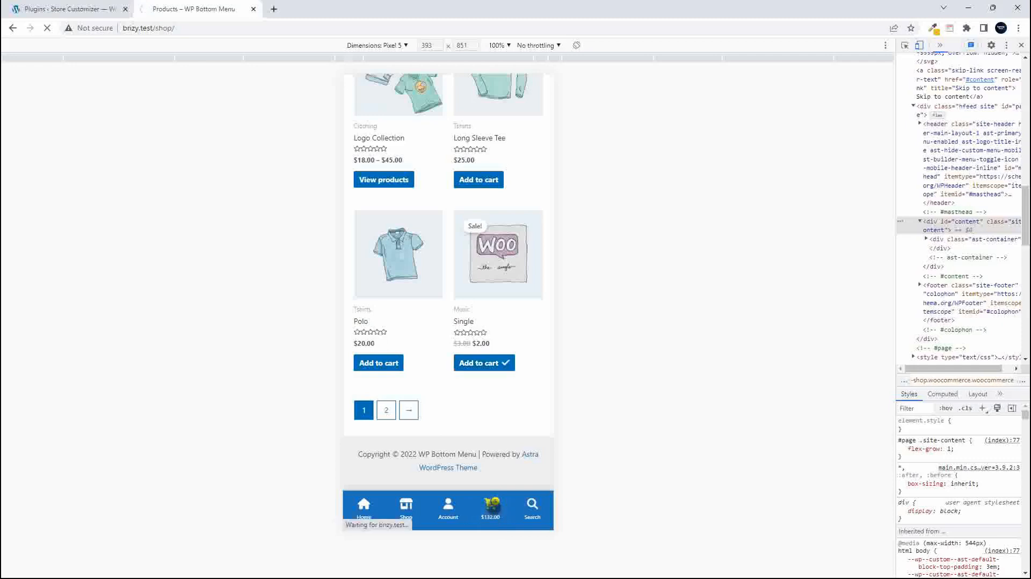
pyautogui.scroll(-5, 511, 391)
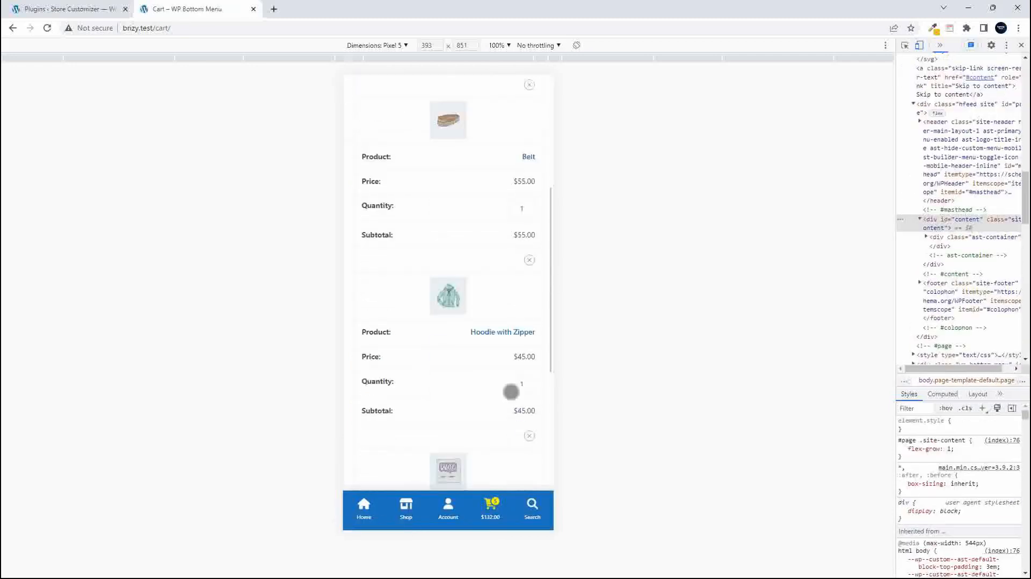
pyautogui.scroll(-7, 511, 391)
pyautogui.scroll(12, 510, 391)
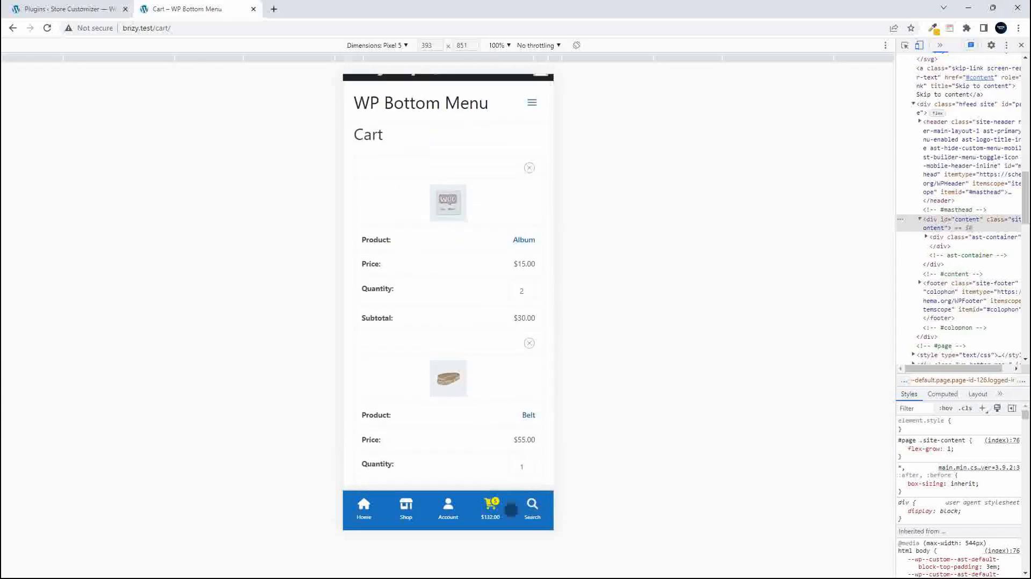
# Step: Search the store for "hoodi" using the bottom menu's search and look through the product results
pyautogui.click(534, 506)
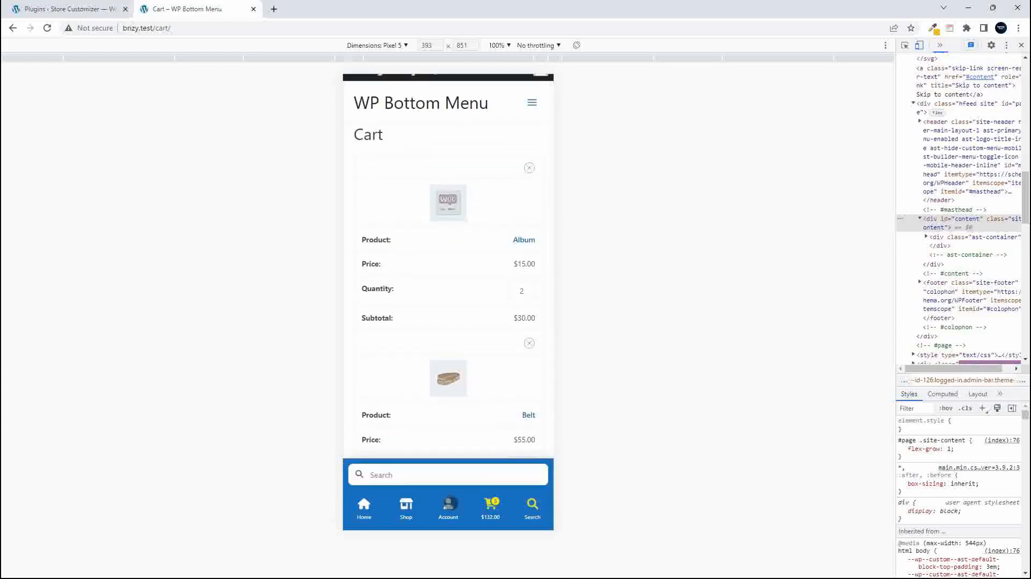
pyautogui.click(400, 475)
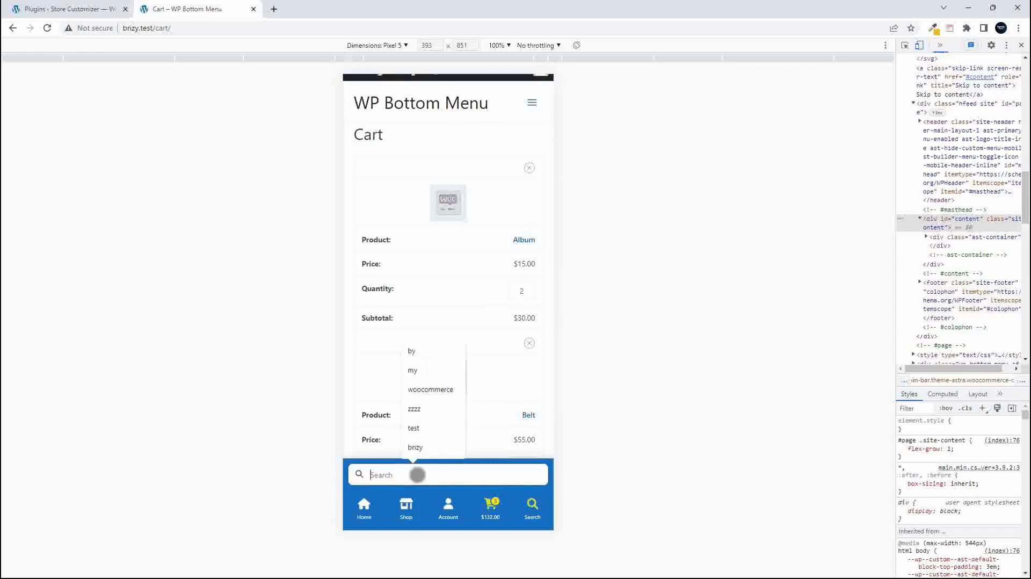
pyautogui.write('hoodi')
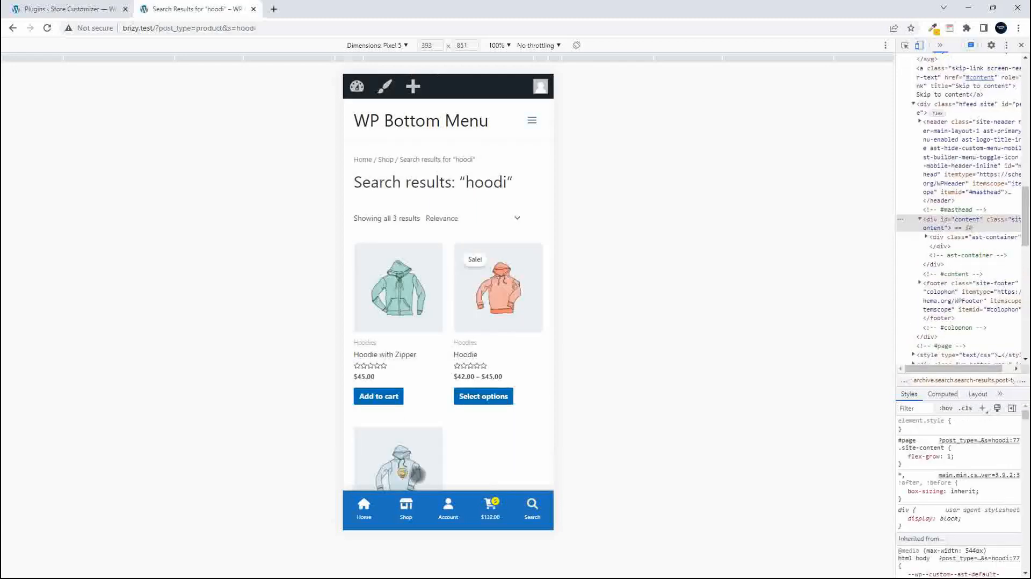
pyautogui.scroll(-3, 455, 409)
pyautogui.scroll(-3, 455, 409)
pyautogui.scroll(5, 456, 410)
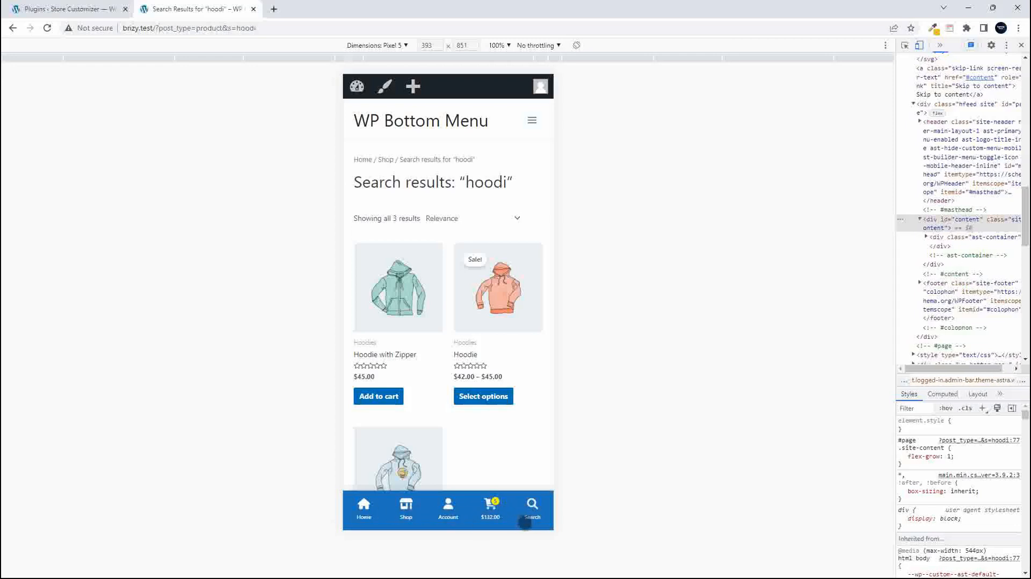
# Step: Find WP Bottom Menu among the installed plugins and review its details and feature list
pyautogui.click(77, 9)
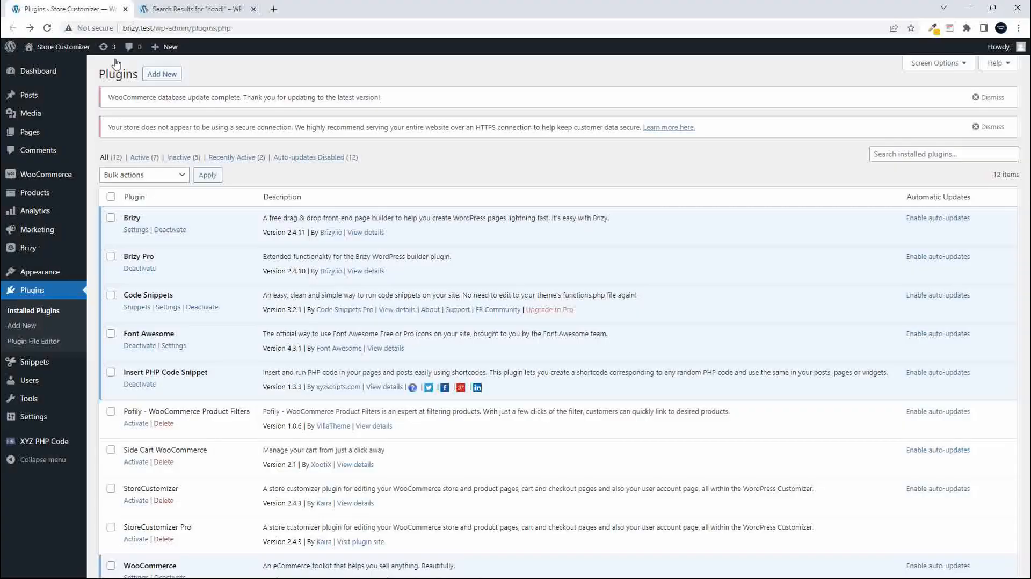
pyautogui.scroll(-3, 333, 390)
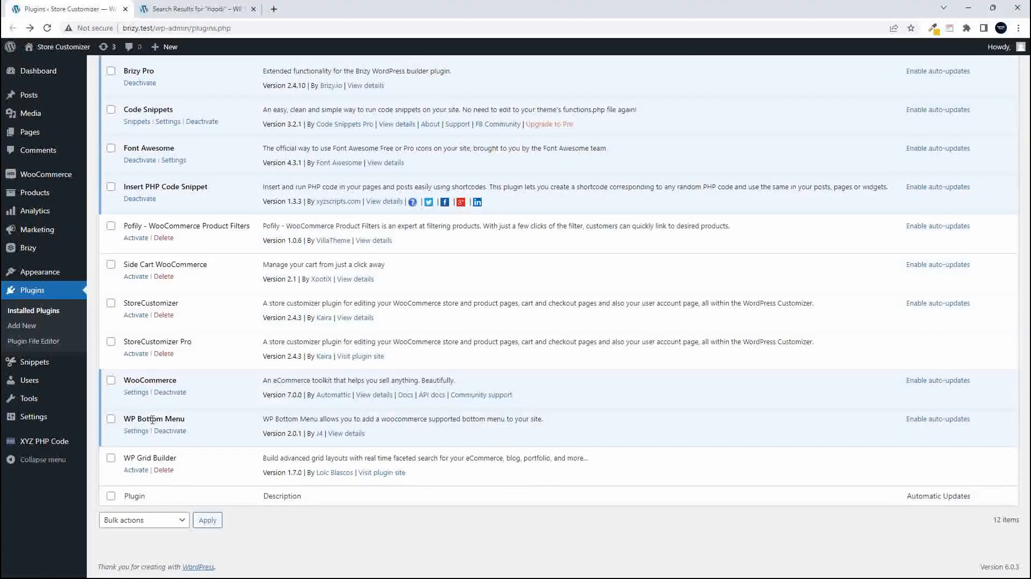
pyautogui.click(340, 433)
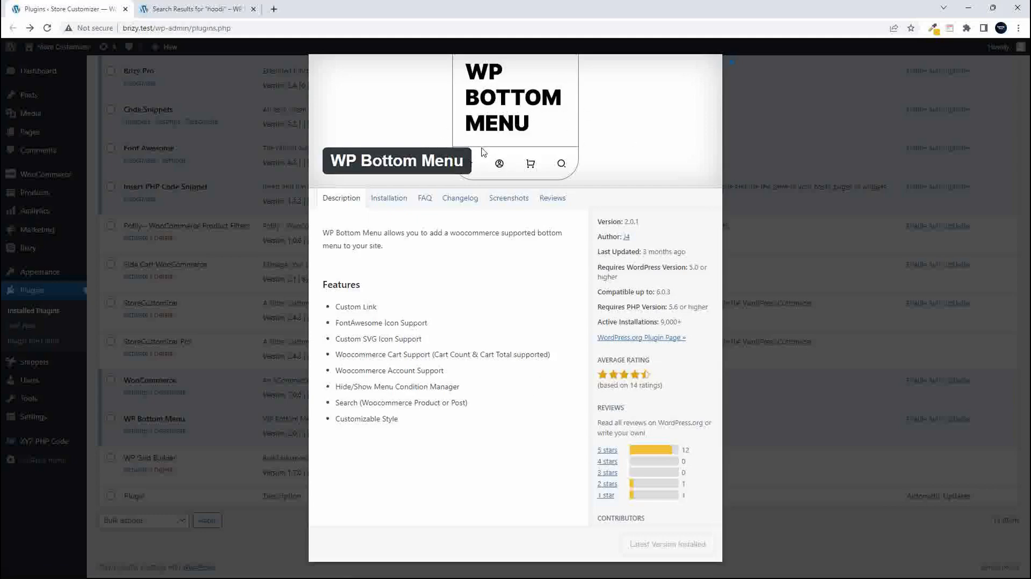
pyautogui.scroll(-1, 426, 223)
pyautogui.scroll(1, 438, 326)
pyautogui.click(269, 536)
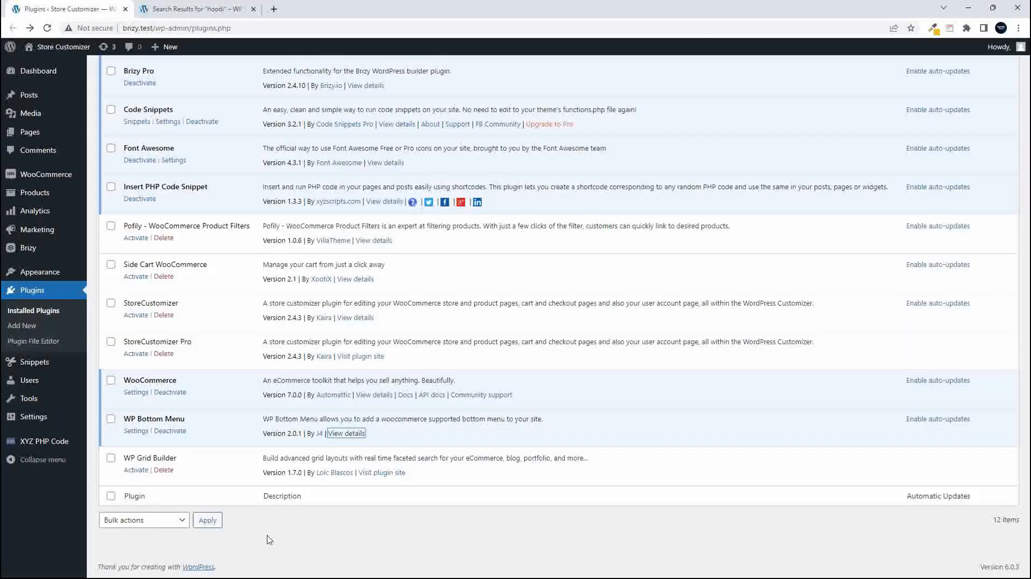
# Step: Open the WP Bottom Menu general settings with the tablet preview and choose FontAwesome (v4.7) as the icon type
pyautogui.click(137, 432)
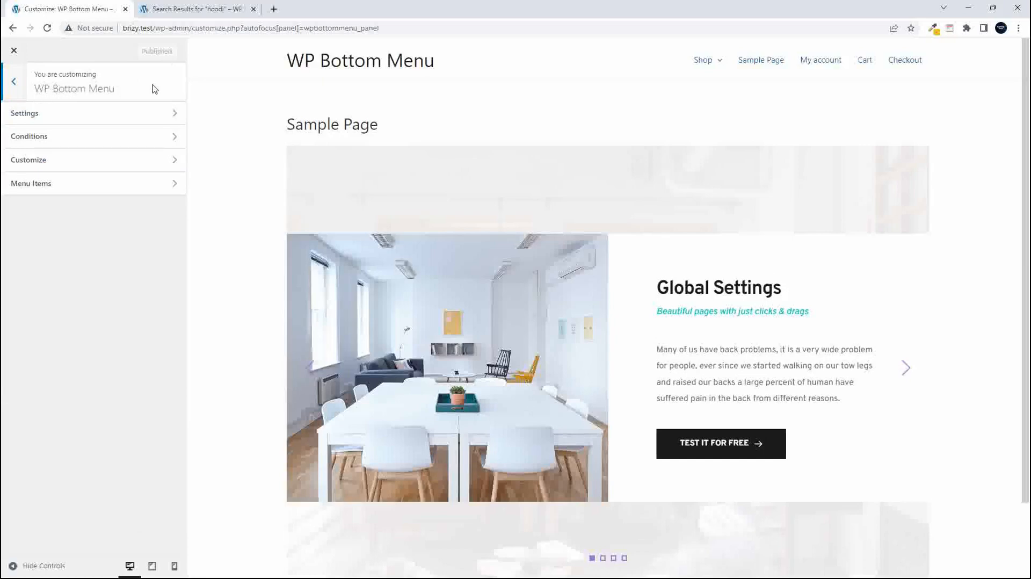
pyautogui.click(152, 565)
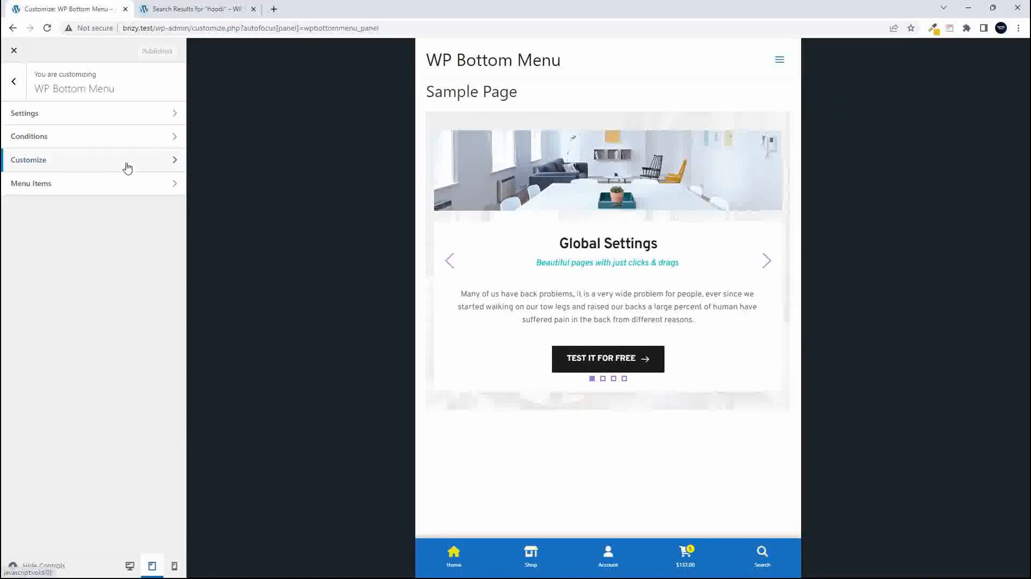
pyautogui.click(159, 113)
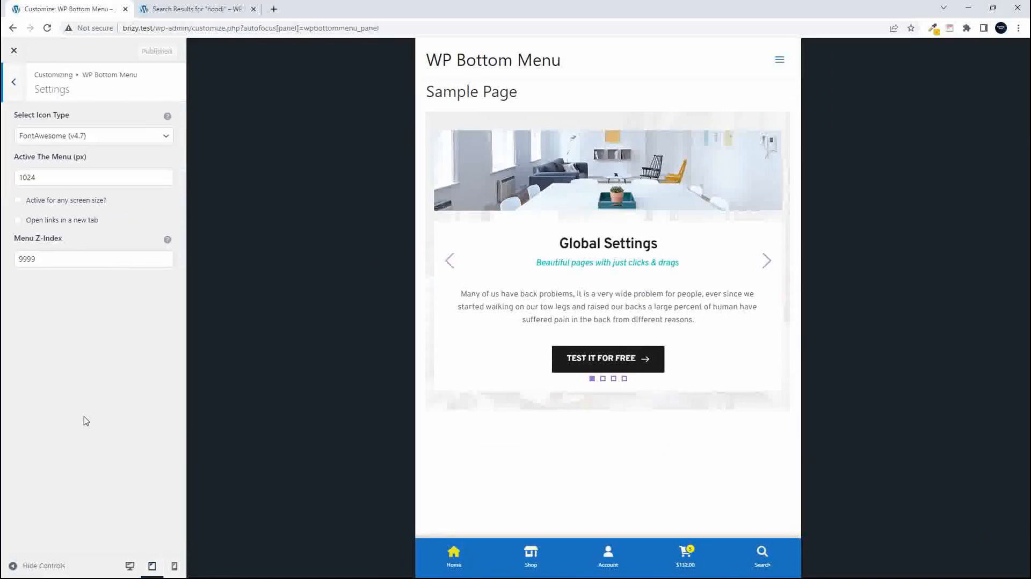
pyautogui.click(120, 138)
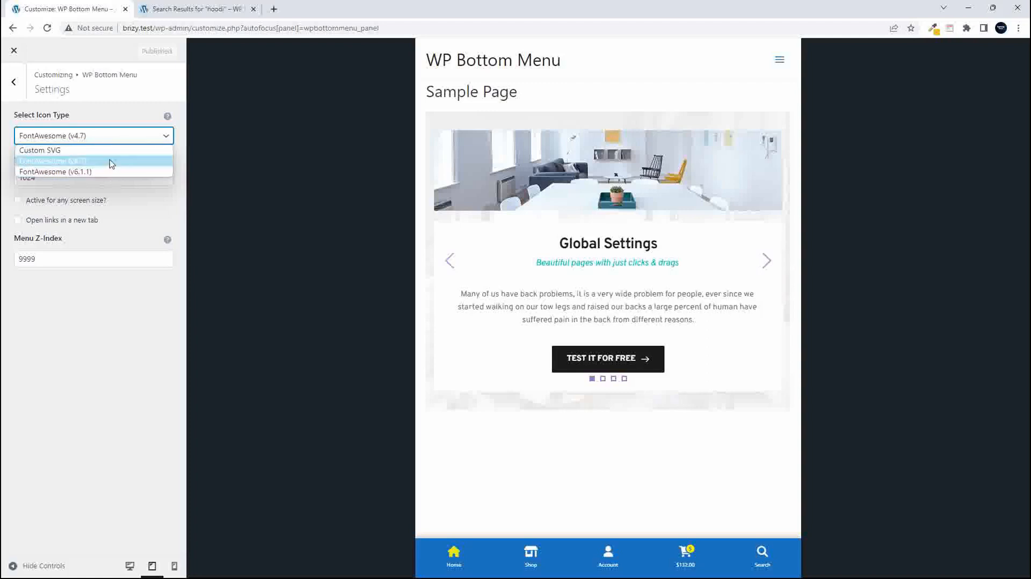
pyautogui.click(111, 163)
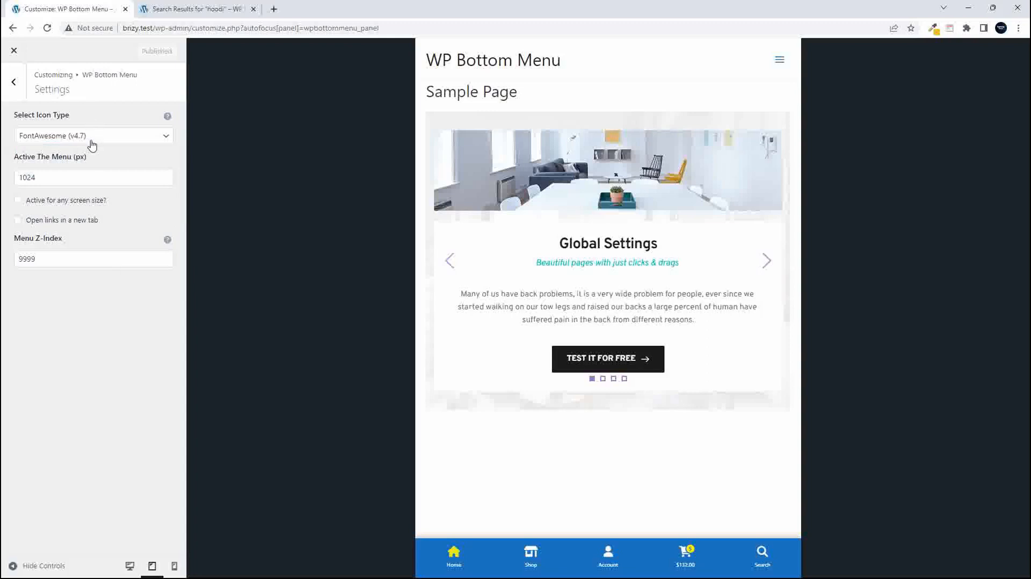
# Step: Leave the storefront's device emulation, open the site's installed plugins and examine the Font Awesome plugin's details
pyautogui.click(216, 9)
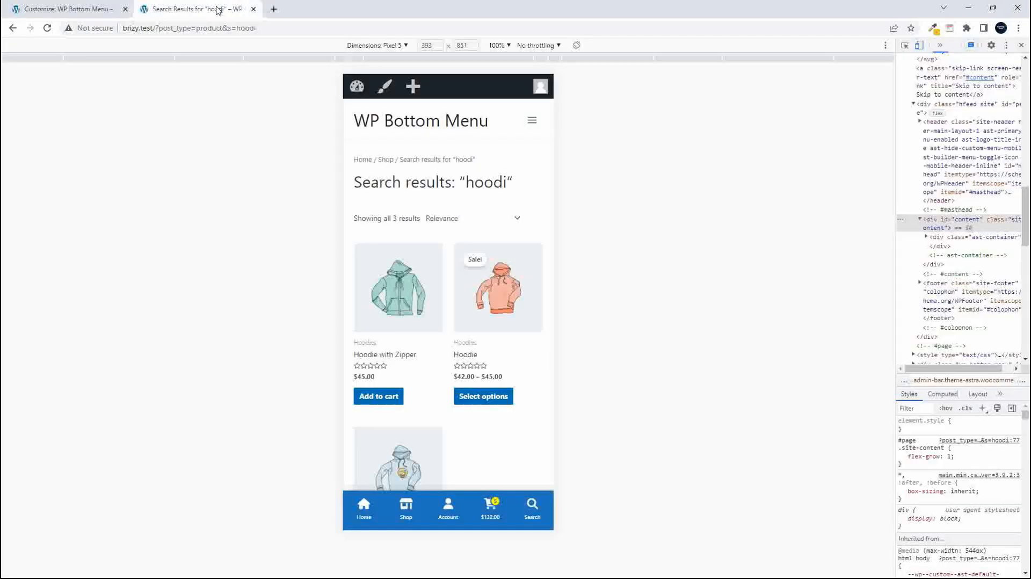
pyautogui.click(918, 46)
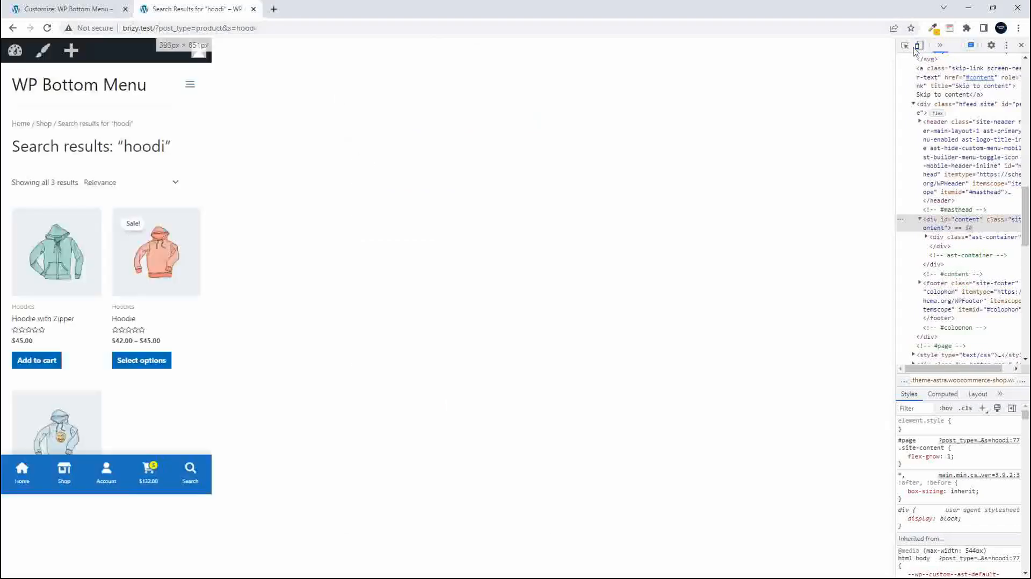
pyautogui.click(72, 48)
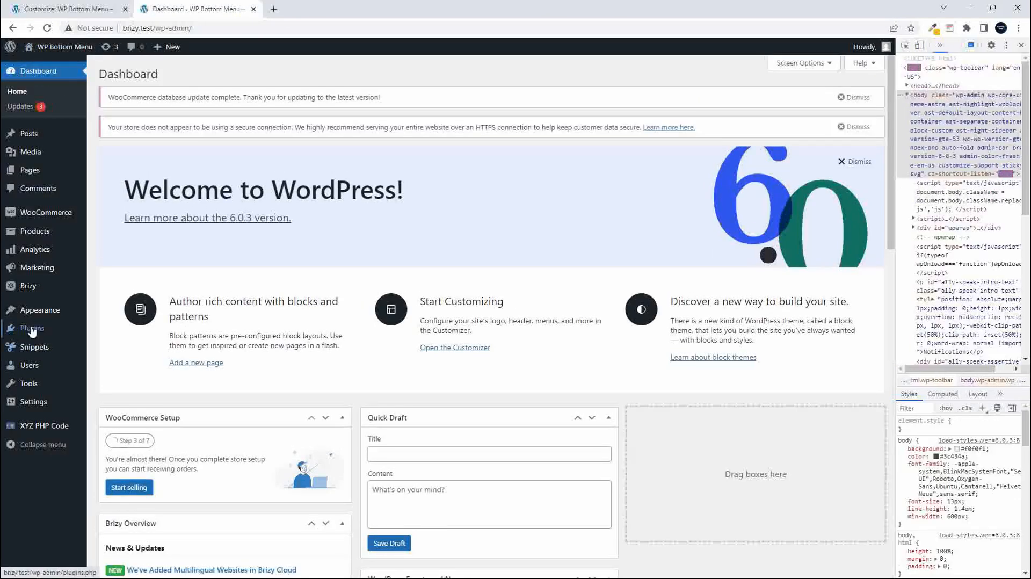
pyautogui.moveTo(36, 332)
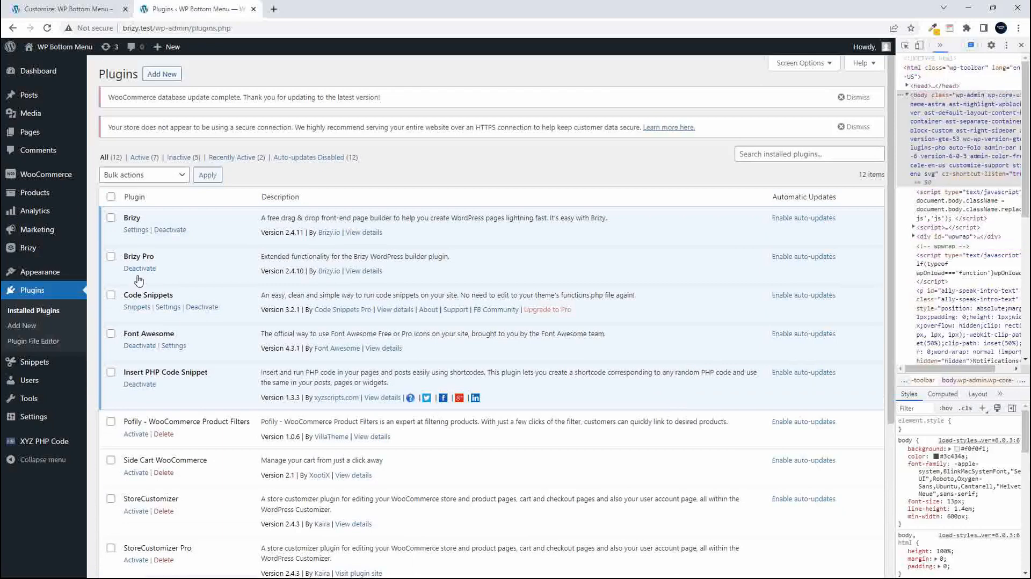
pyautogui.tripleClick(145, 334)
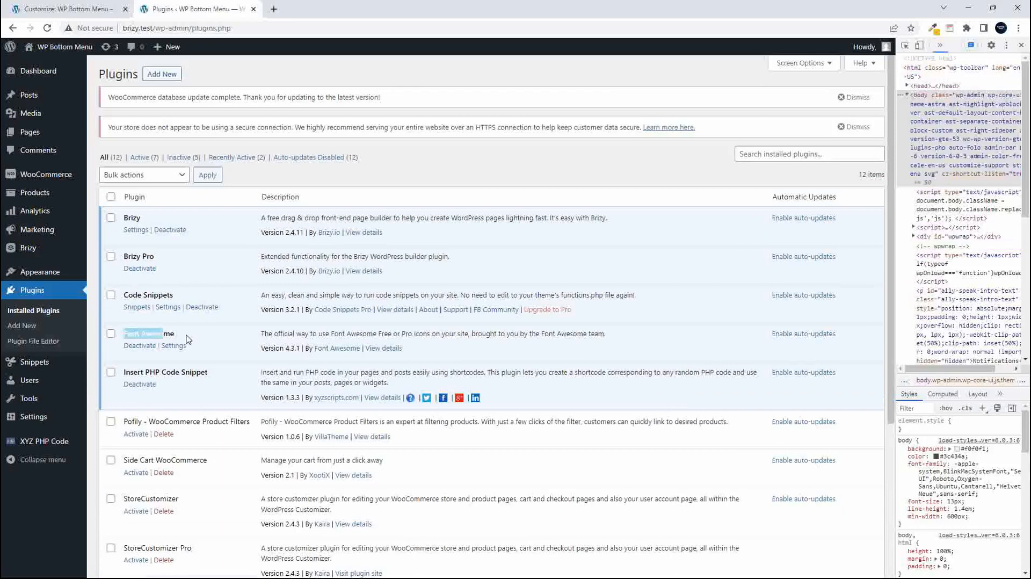
pyautogui.click(373, 349)
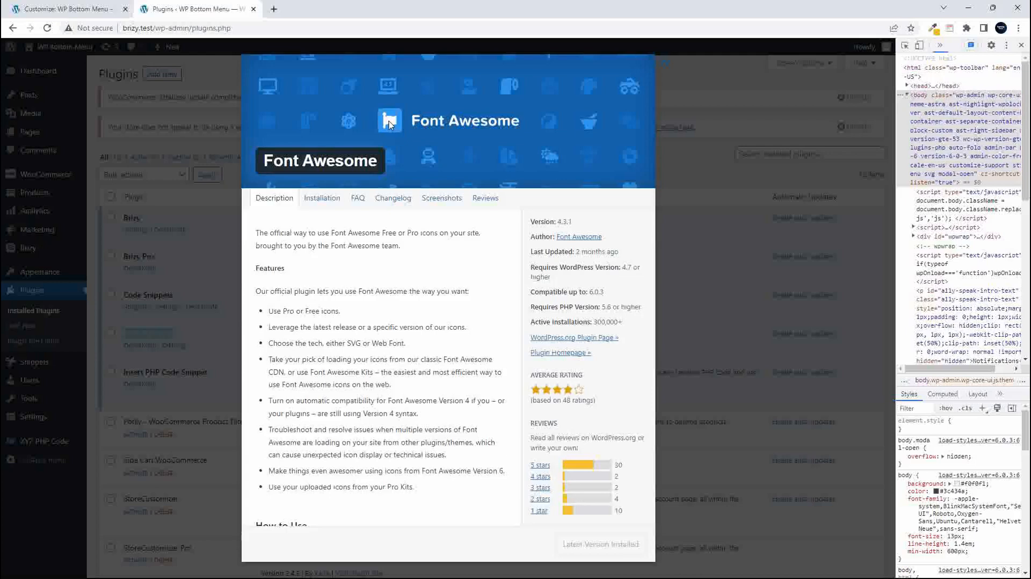
pyautogui.click(665, 66)
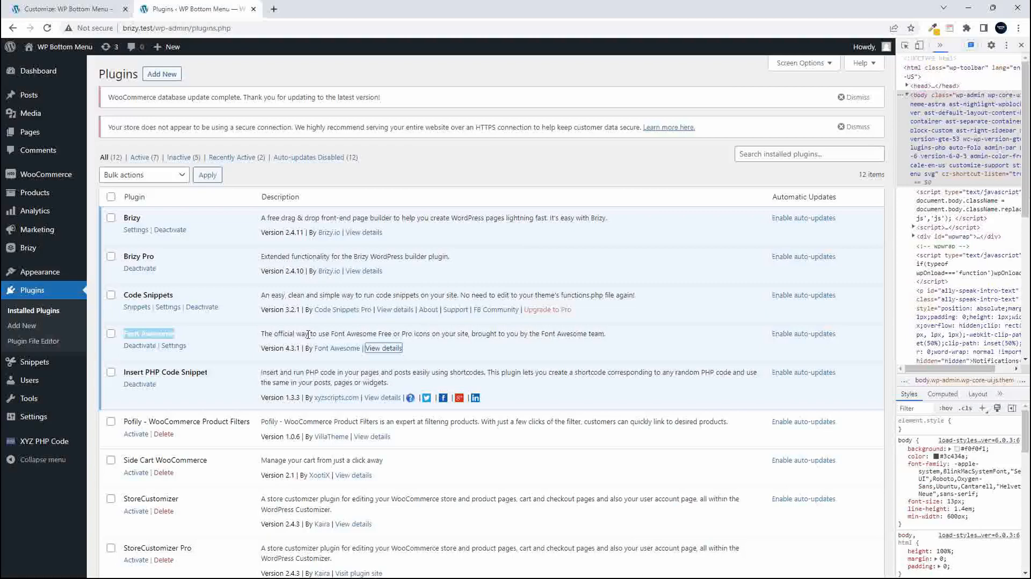
# Step: Return to the WP Bottom Menu settings in the Customizer and review the available icon types
pyautogui.click(69, 10)
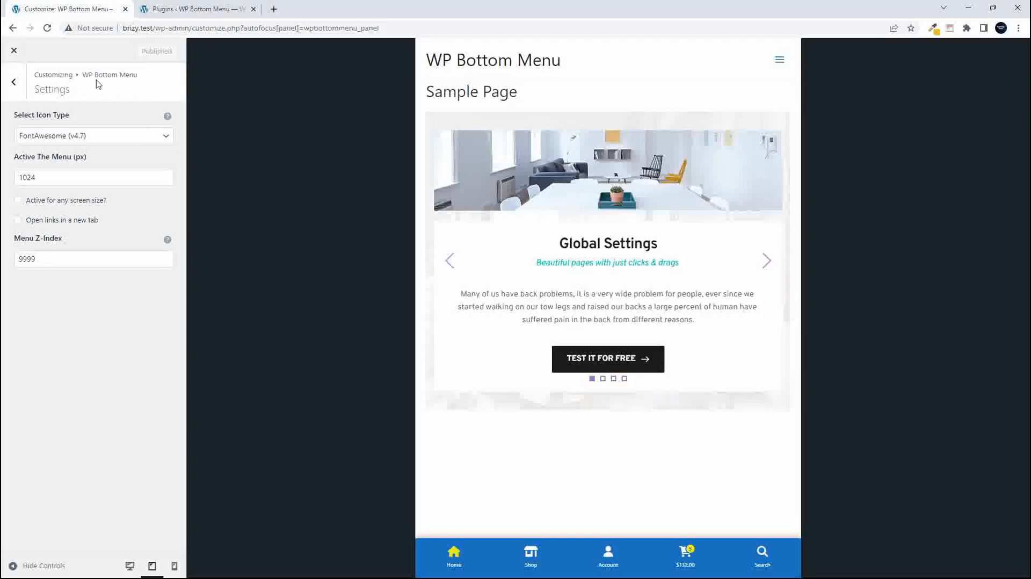
pyautogui.click(84, 139)
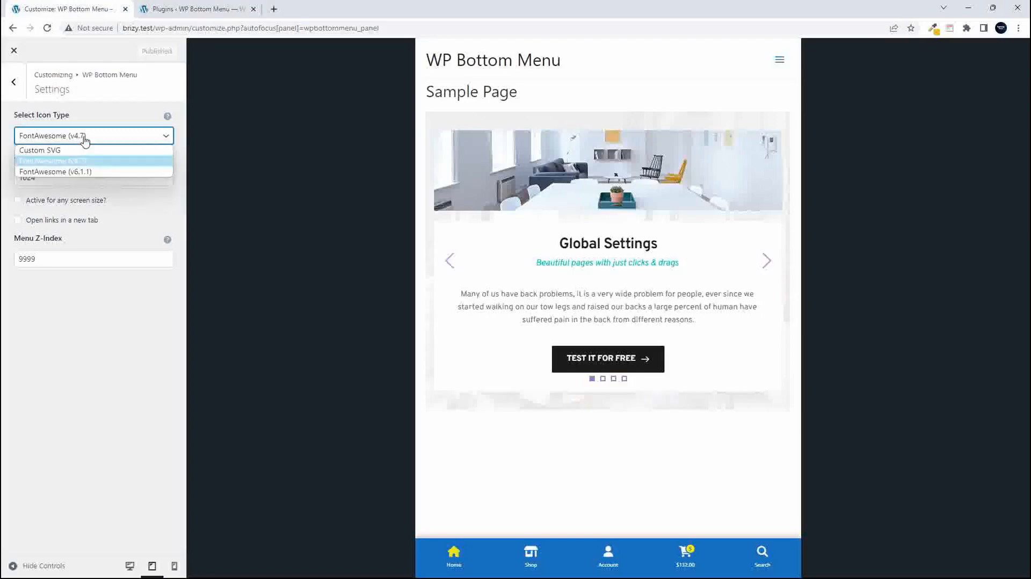
pyautogui.click(85, 138)
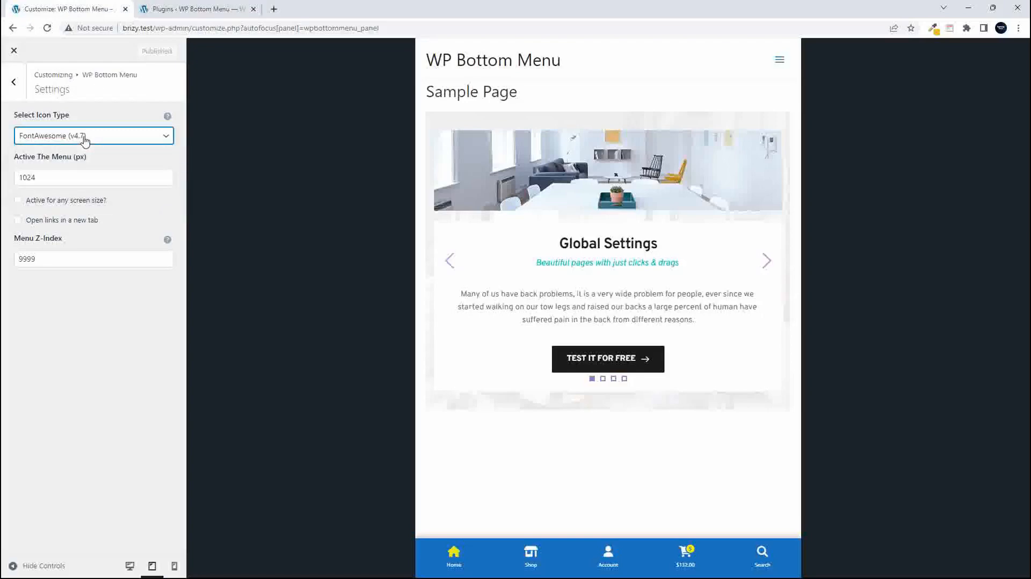
# Step: Try 769 px as the screen width for activating the menu, and set it back to 1024 px
pyautogui.doubleClick(44, 177)
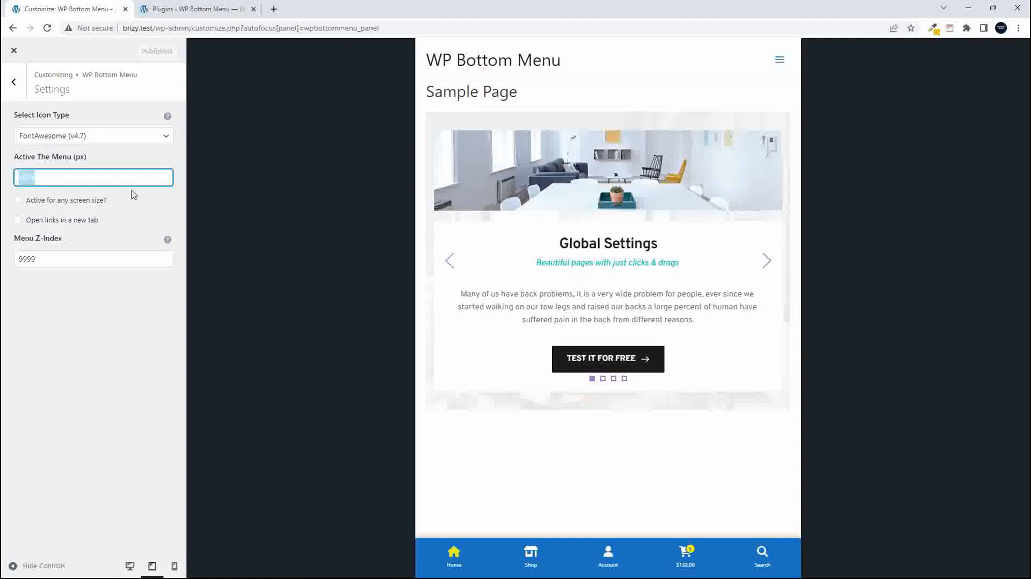
pyautogui.write('769')
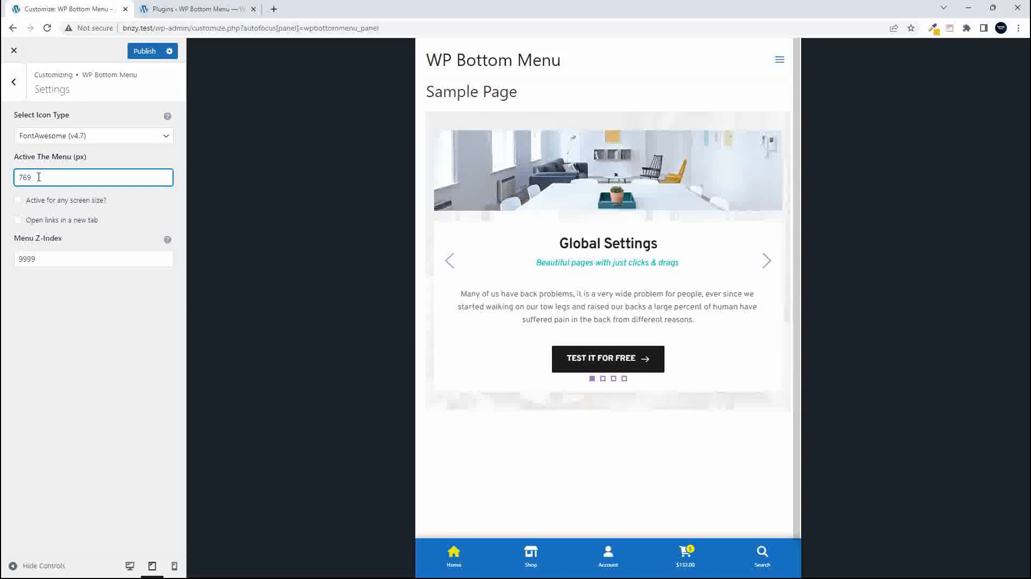
pyautogui.moveTo(38, 176); pyautogui.dragTo(12, 180)
pyautogui.write('1024')
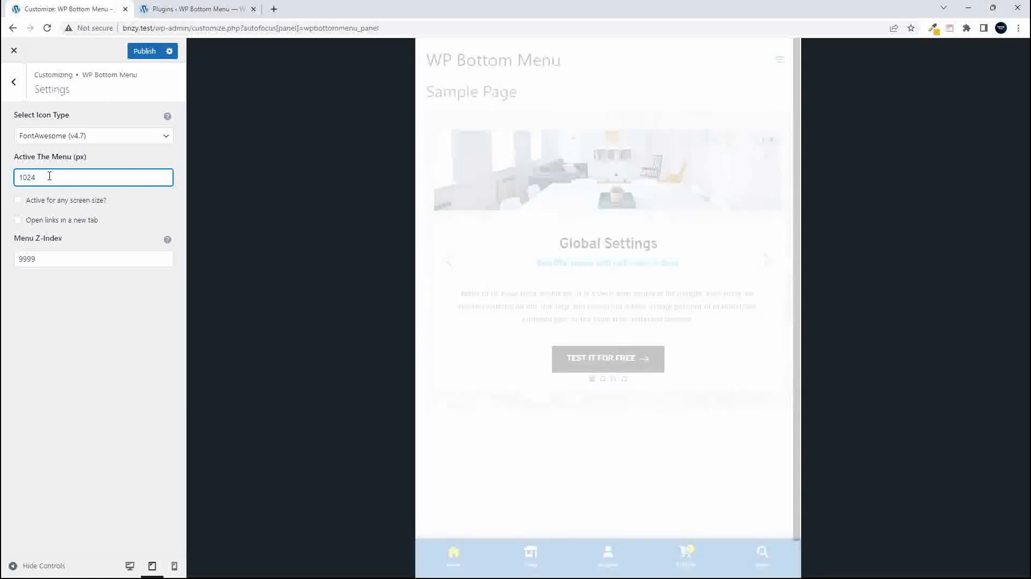
# Step: Try activating the menu for any screen size in the desktop preview, and turn the option off and restore the tablet preview
pyautogui.click(17, 200)
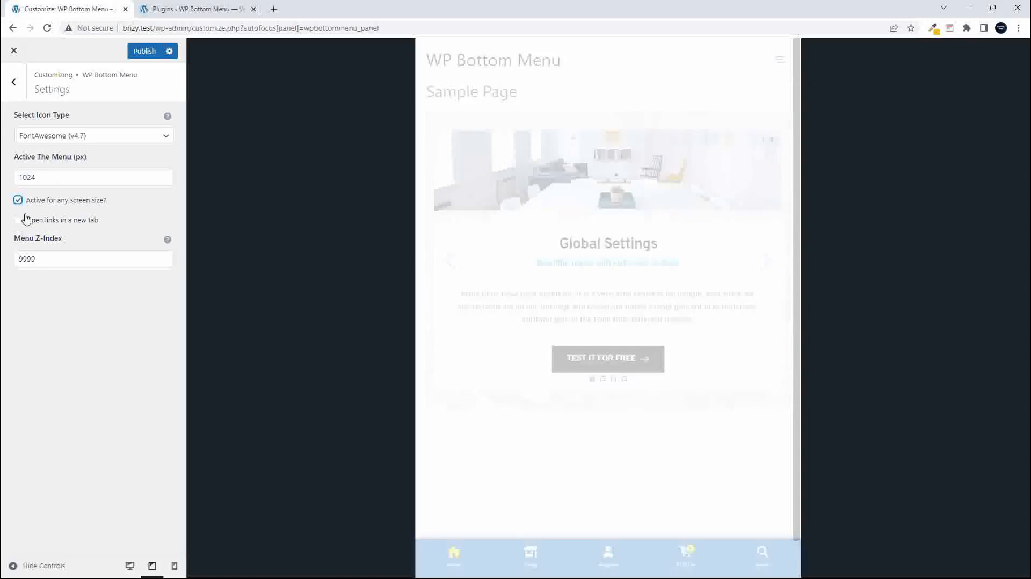
pyautogui.click(130, 566)
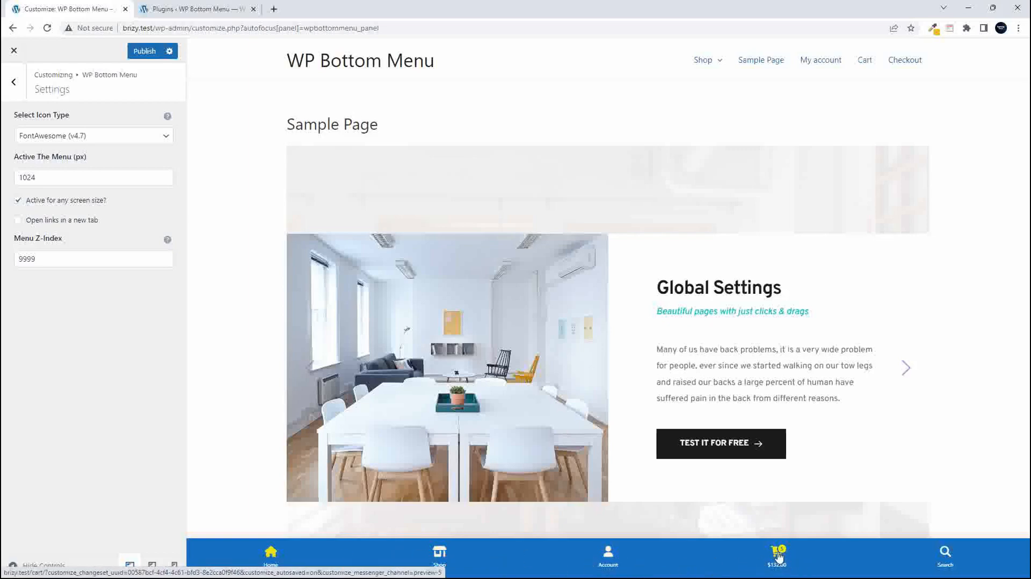
pyautogui.click(18, 199)
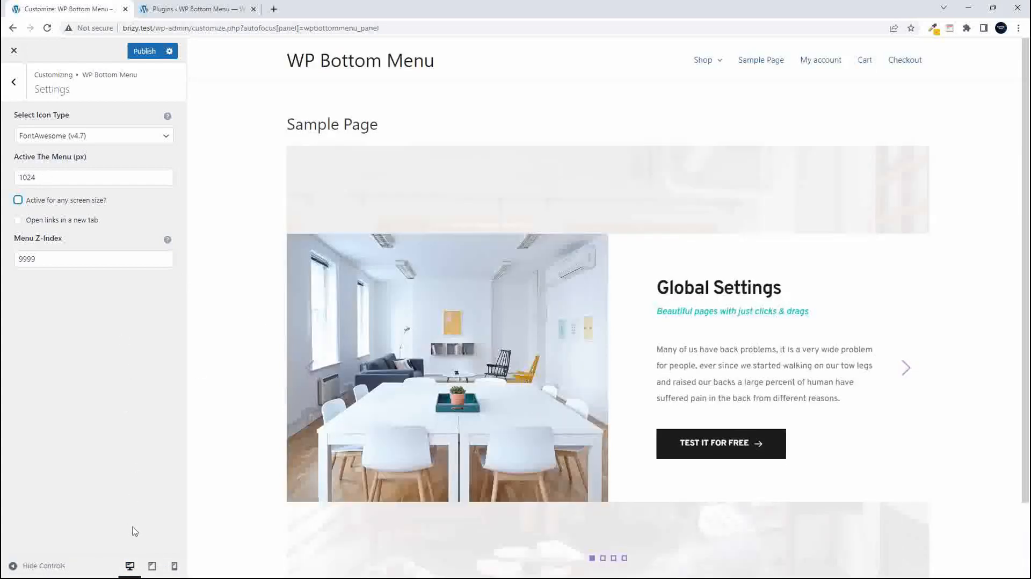
pyautogui.click(152, 566)
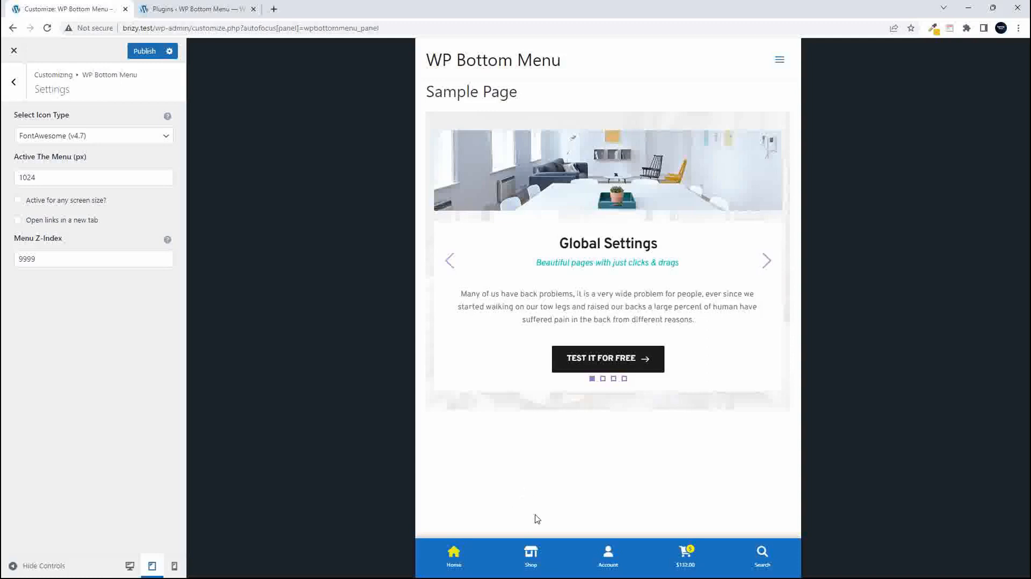
# Step: Open the bottom menu's Conditions settings, try reversing the condition, and turn the reversal off again
pyautogui.click(53, 257)
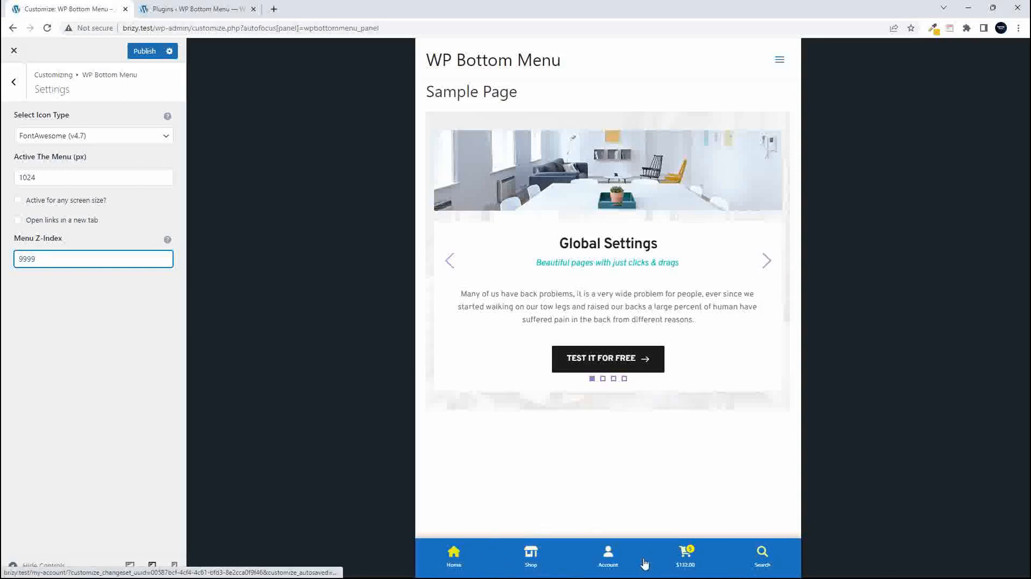
pyautogui.click(12, 86)
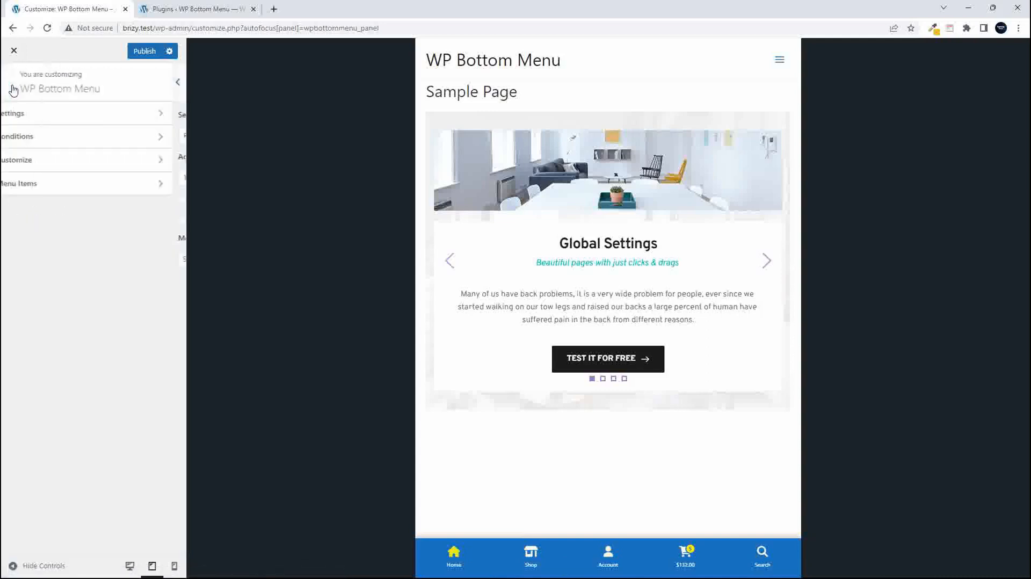
pyautogui.click(60, 138)
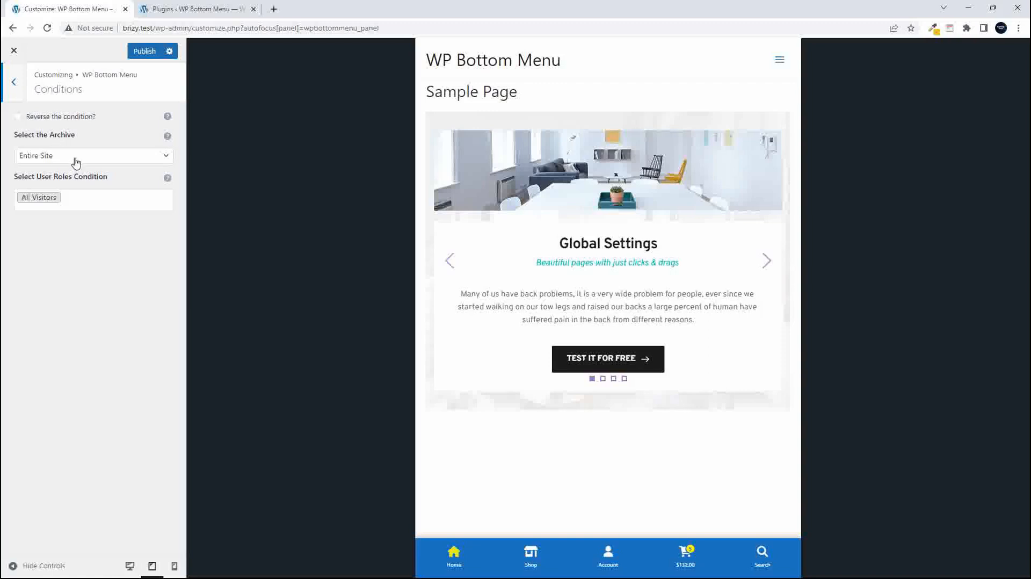
pyautogui.click(19, 118)
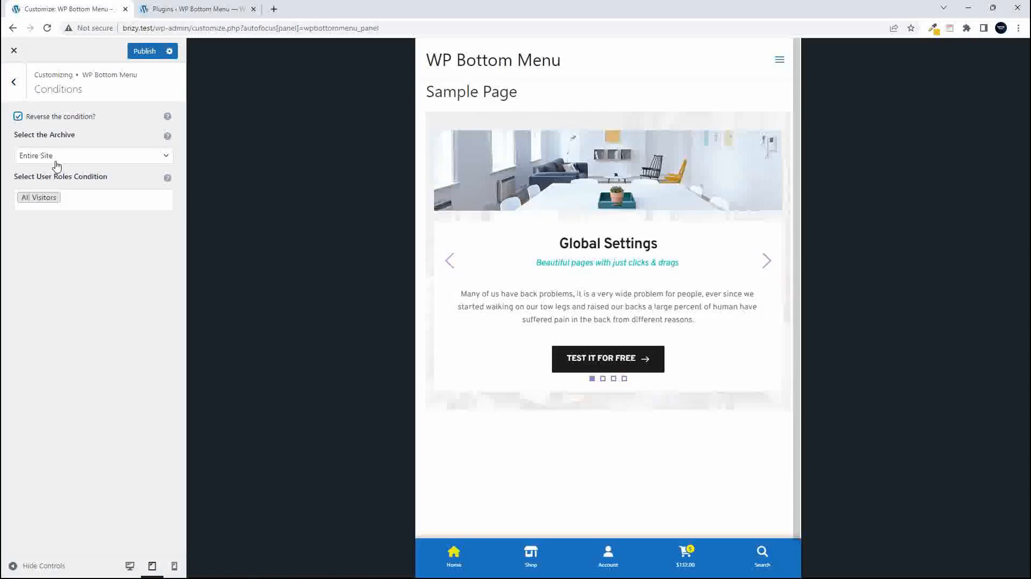
pyautogui.click(18, 116)
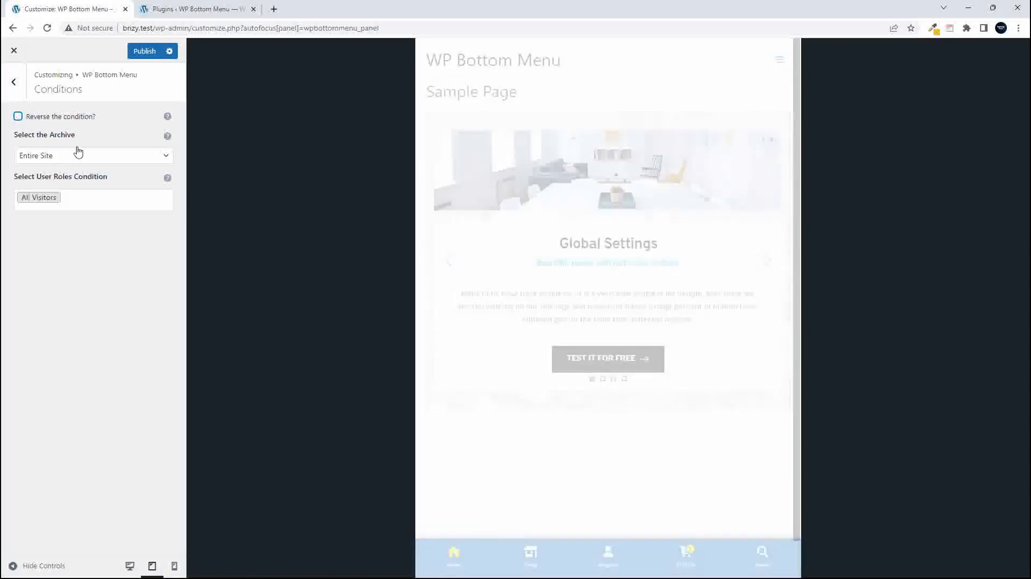
# Step: Set the menu's archive condition to Woocommerce and publish the change
pyautogui.click(52, 159)
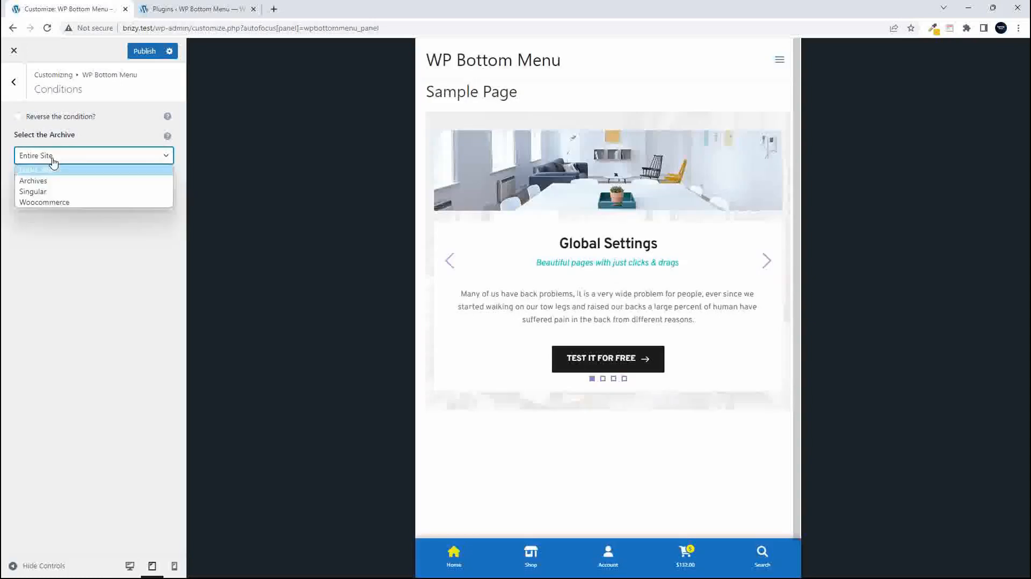
pyautogui.click(63, 203)
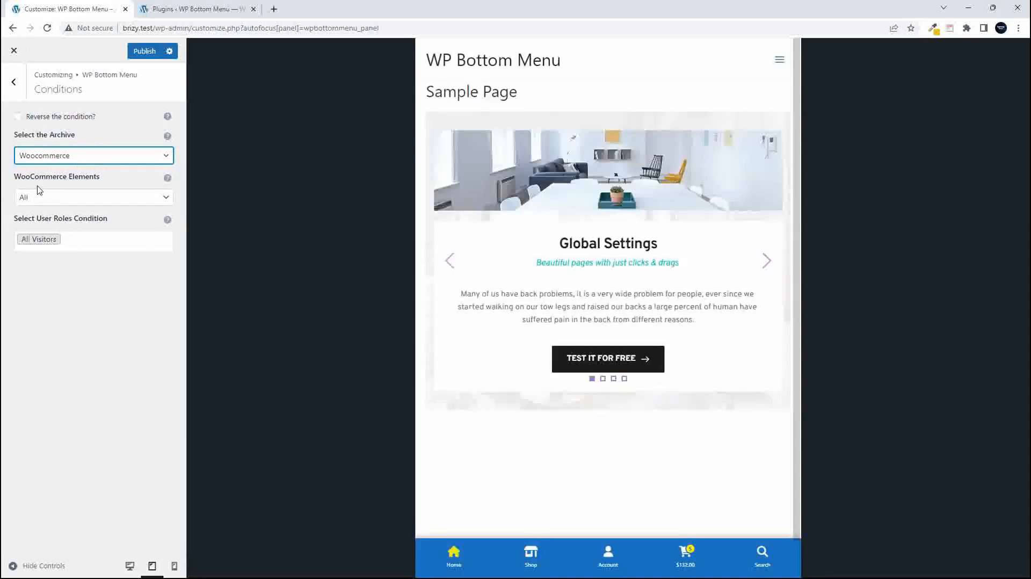
pyautogui.click(144, 51)
# Step: Open the site's front page outside the Customizer and check its bottom menu in mobile device emulation
pyautogui.click(171, 15)
pyautogui.moveTo(58, 48)
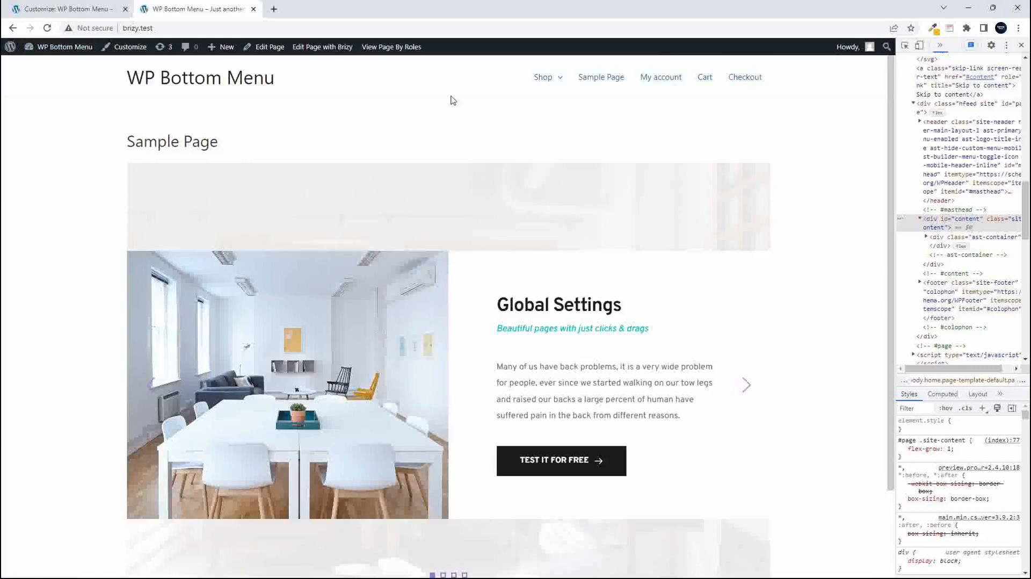
pyautogui.moveTo(544, 81)
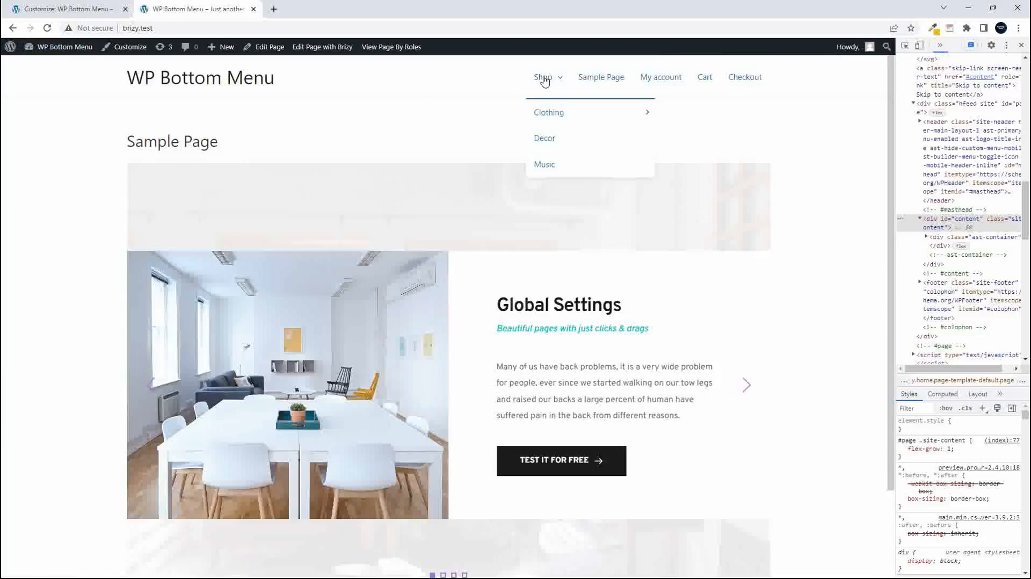
pyautogui.click(920, 47)
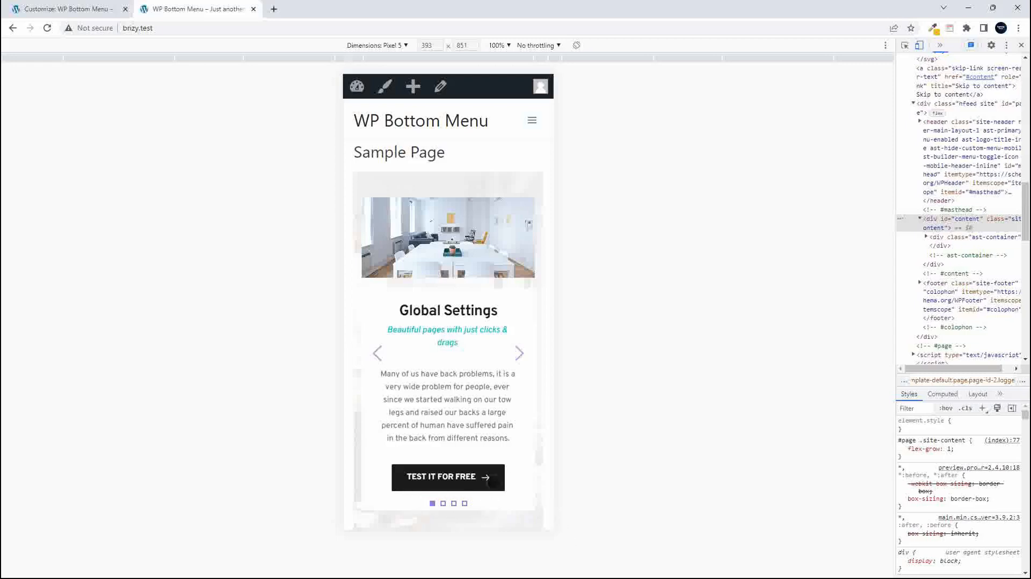
# Step: Reverse the Woocommerce condition in the Customizer, publish it, and reload the emulated front page to check the menu
pyautogui.click(68, 11)
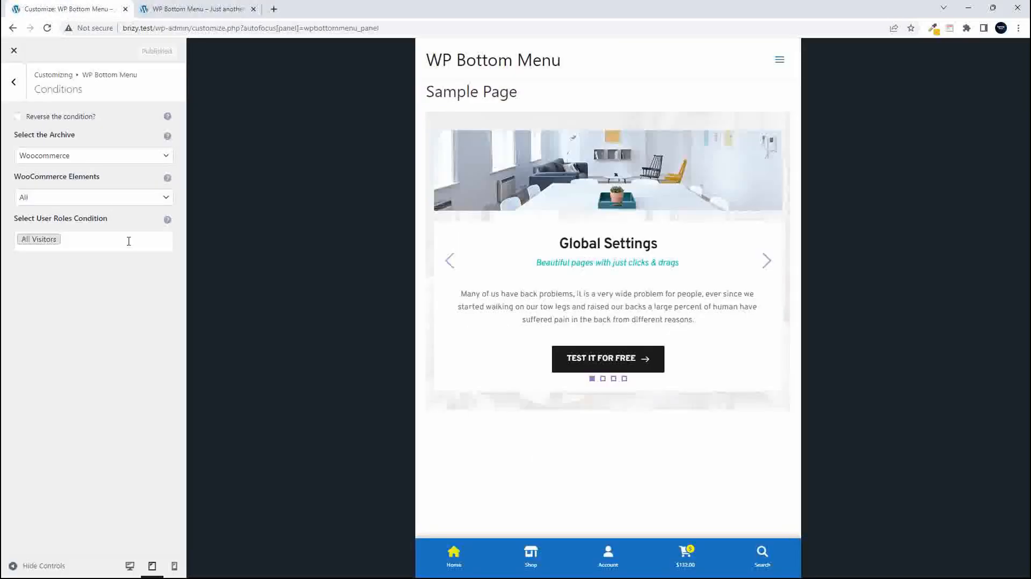
pyautogui.click(18, 117)
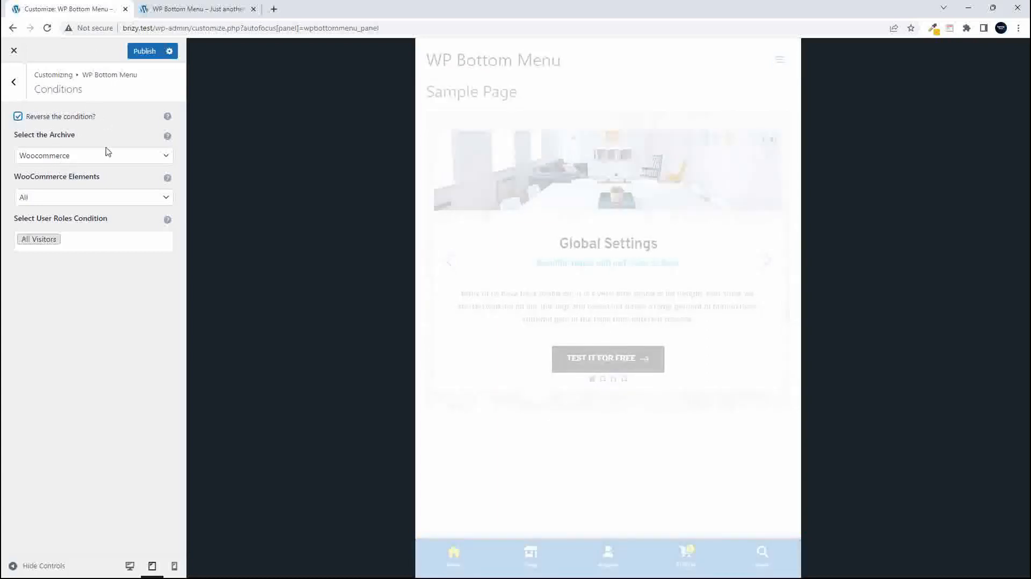
pyautogui.click(145, 51)
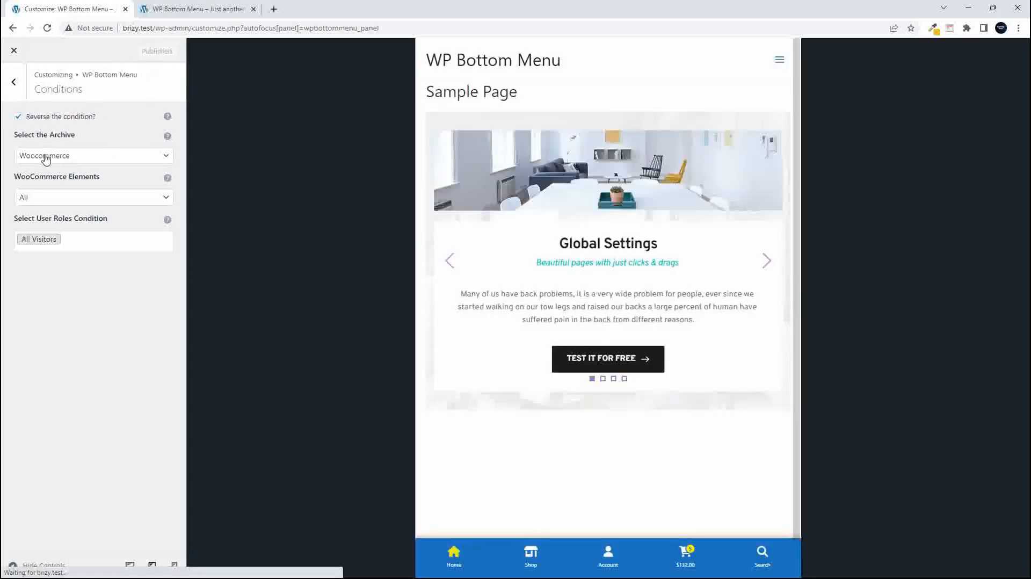
pyautogui.click(193, 9)
pyautogui.click(46, 28)
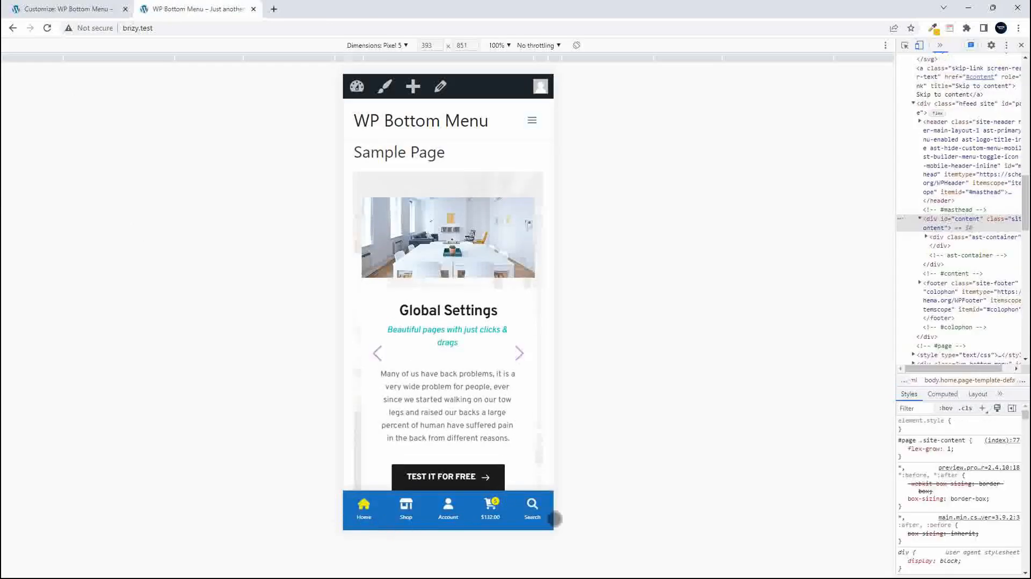
# Step: Turn off the condition reversal, publish the change, and reload the emulated front page
pyautogui.click(63, 9)
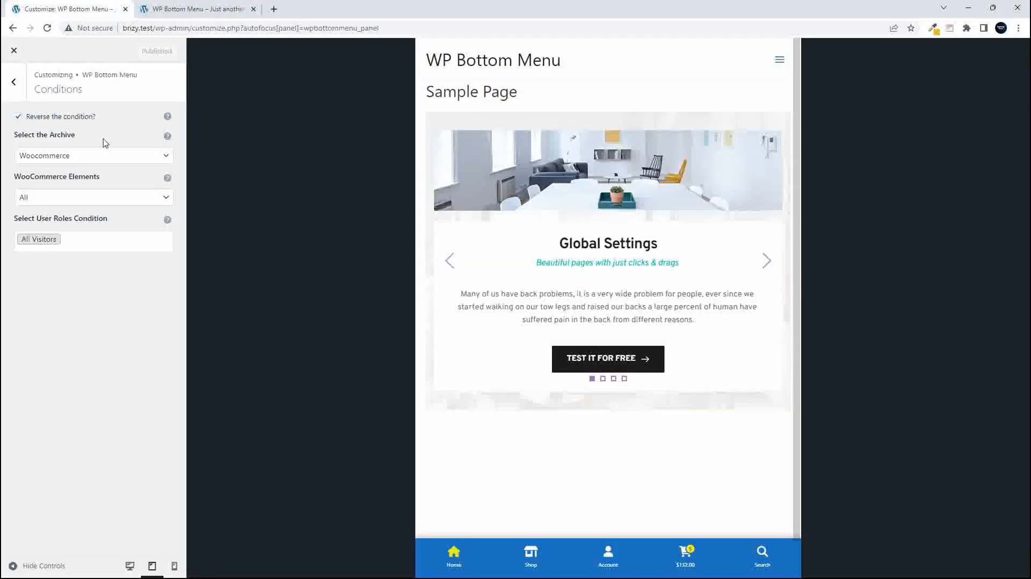
pyautogui.click(45, 116)
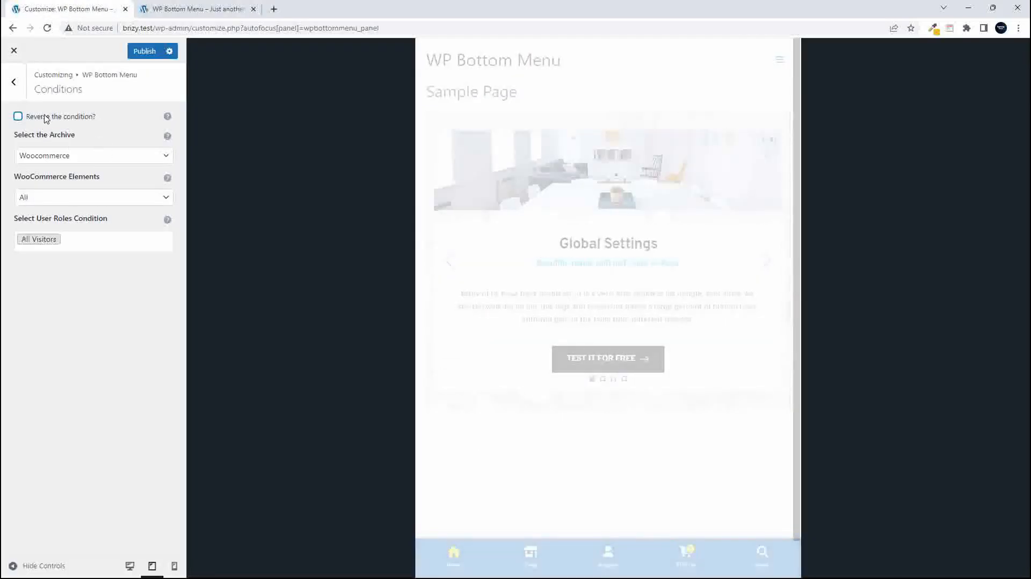
pyautogui.click(145, 51)
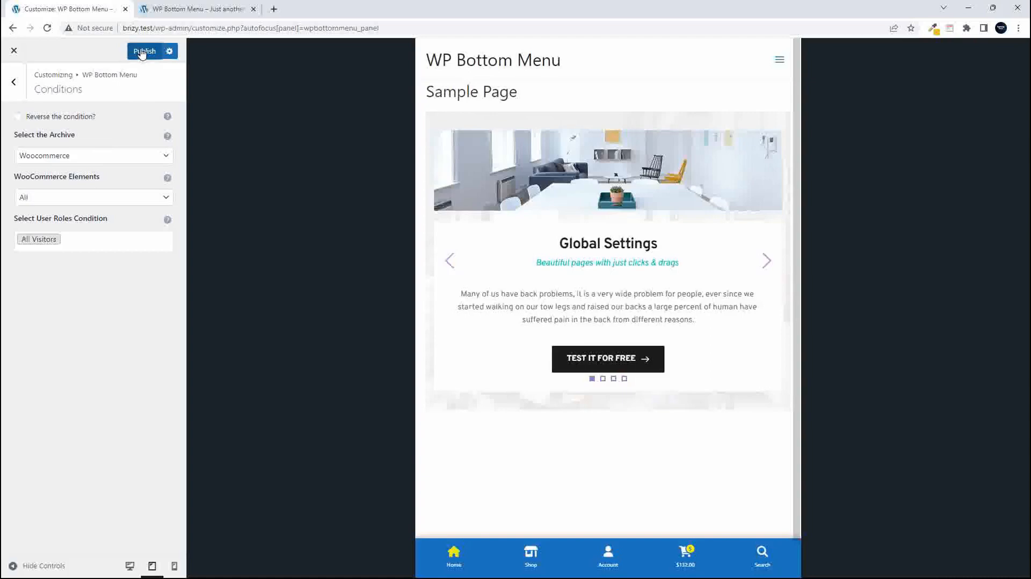
pyautogui.click(183, 10)
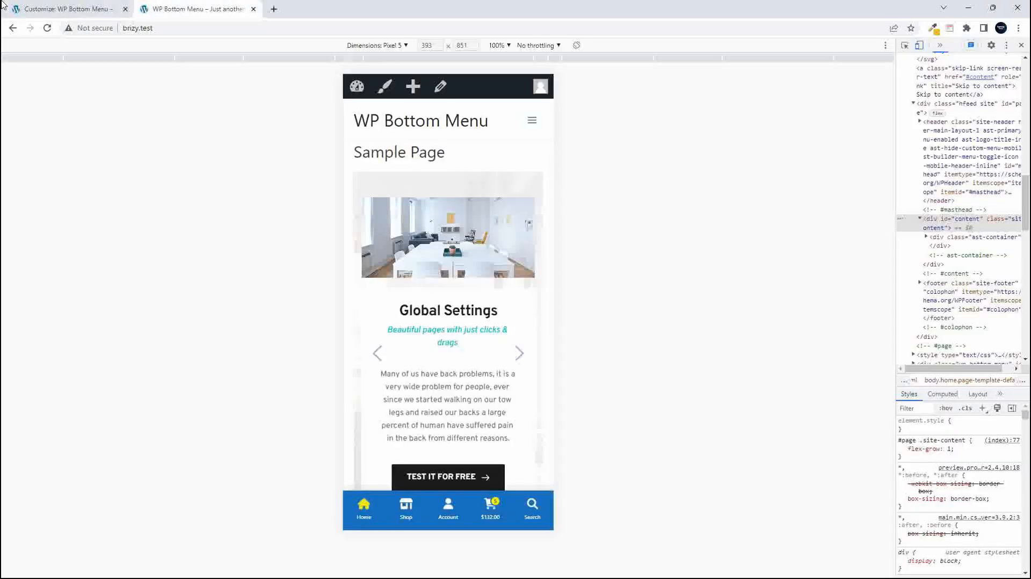
pyautogui.click(47, 28)
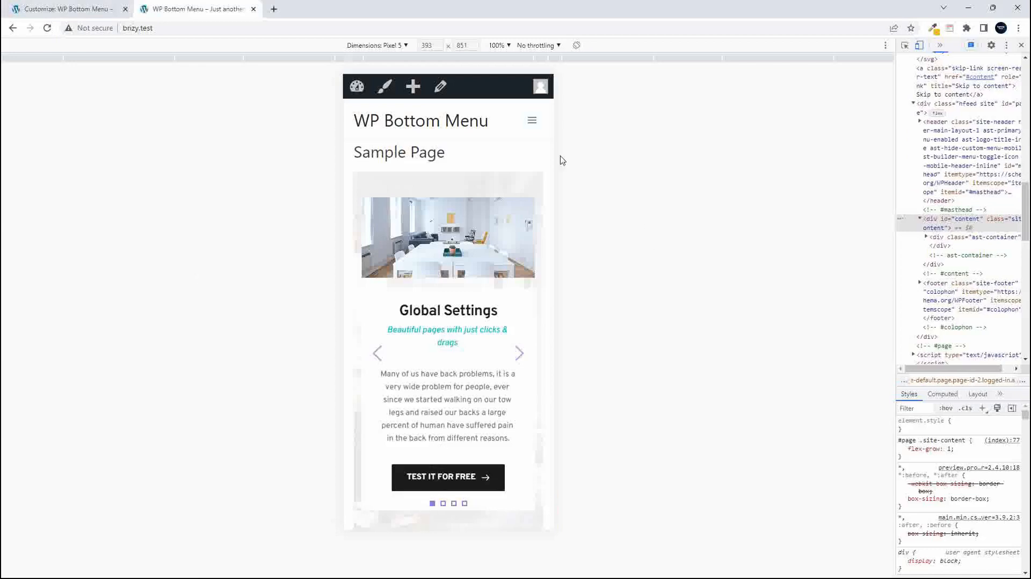
# Step: Check the bottom menu on the mobile Shop, Cart and Checkout pages, and return to the homepage
pyautogui.click(531, 119)
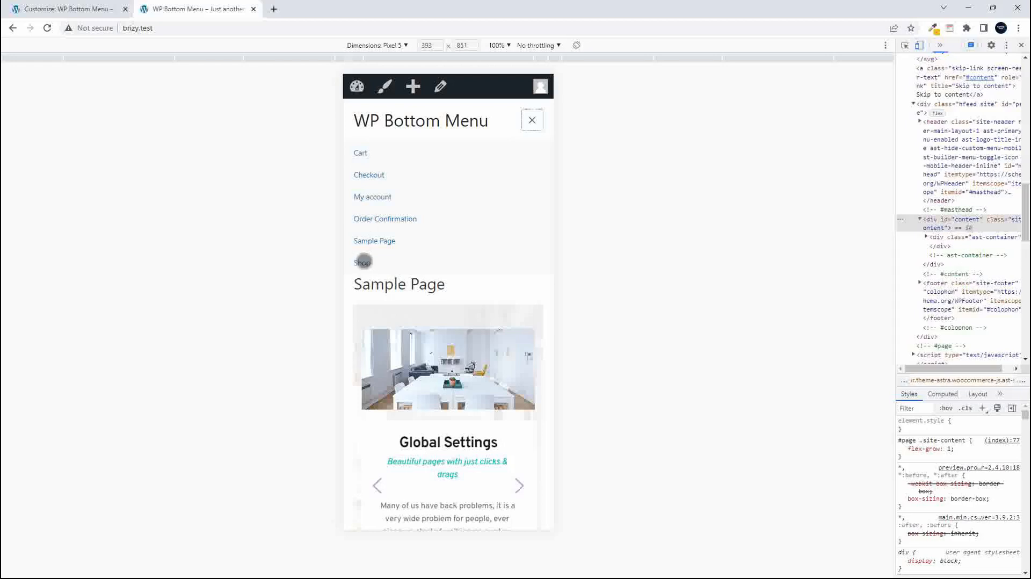
pyautogui.click(366, 263)
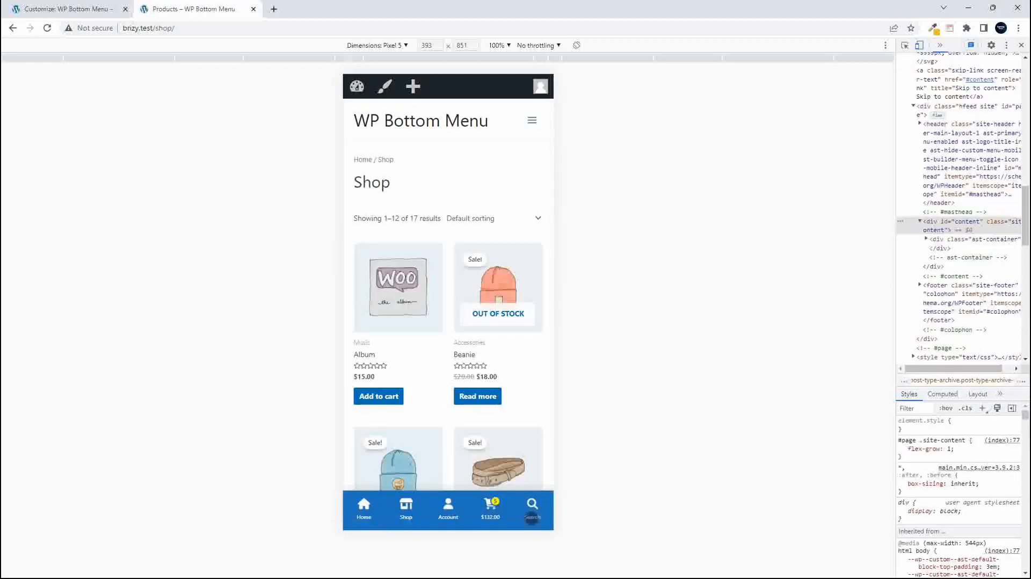
pyautogui.click(491, 506)
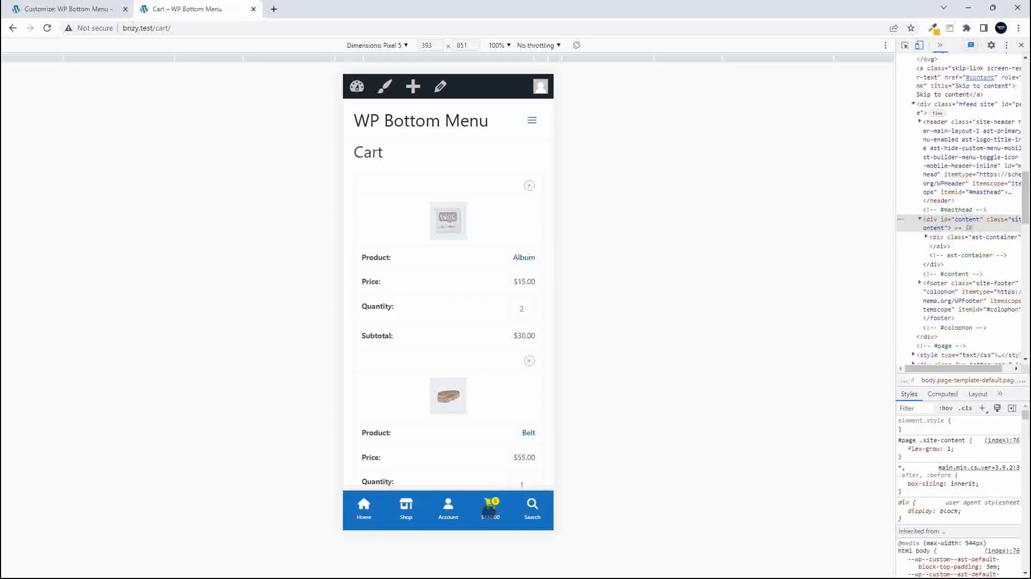
pyautogui.scroll(-9, 487, 417)
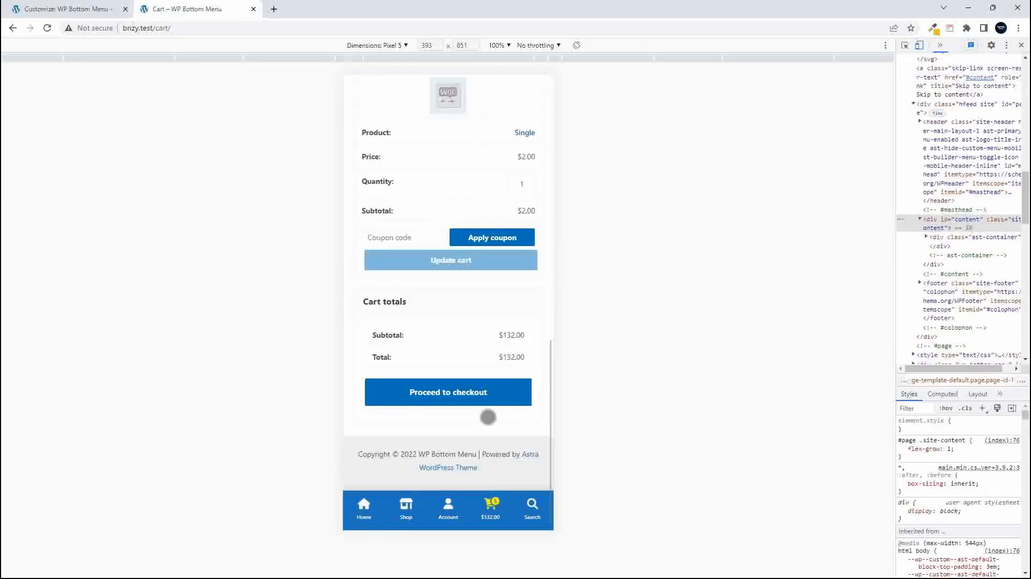
pyautogui.click(472, 400)
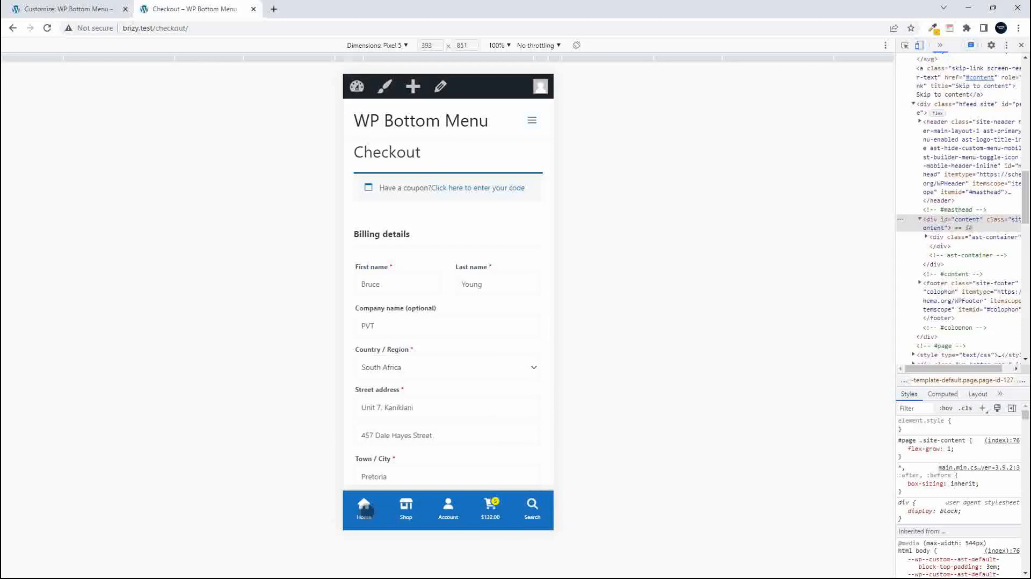
pyautogui.click(367, 510)
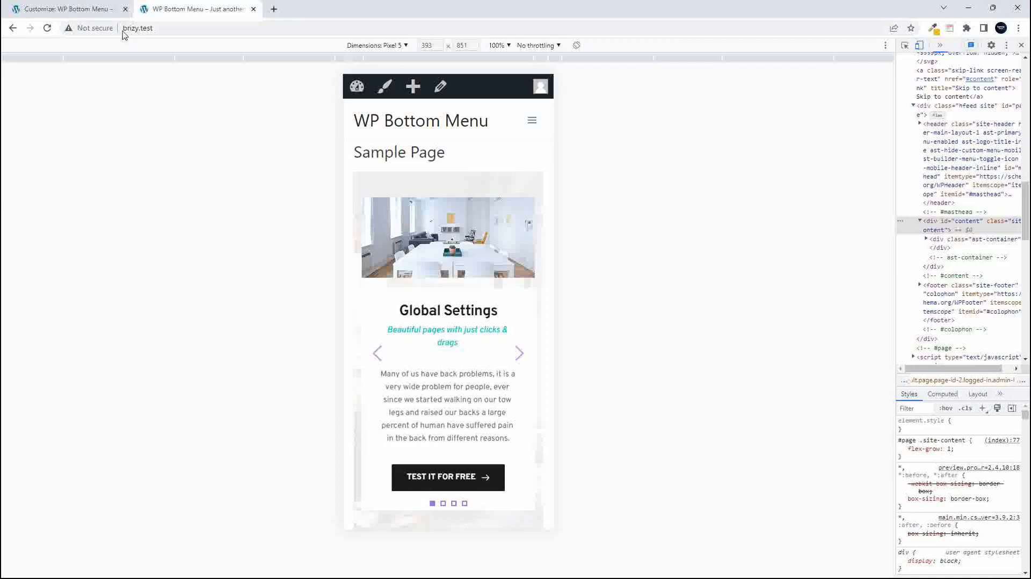
# Step: Return to the Customizer's Conditions settings and review the archive options, keeping Woocommerce selected
pyautogui.click(88, 10)
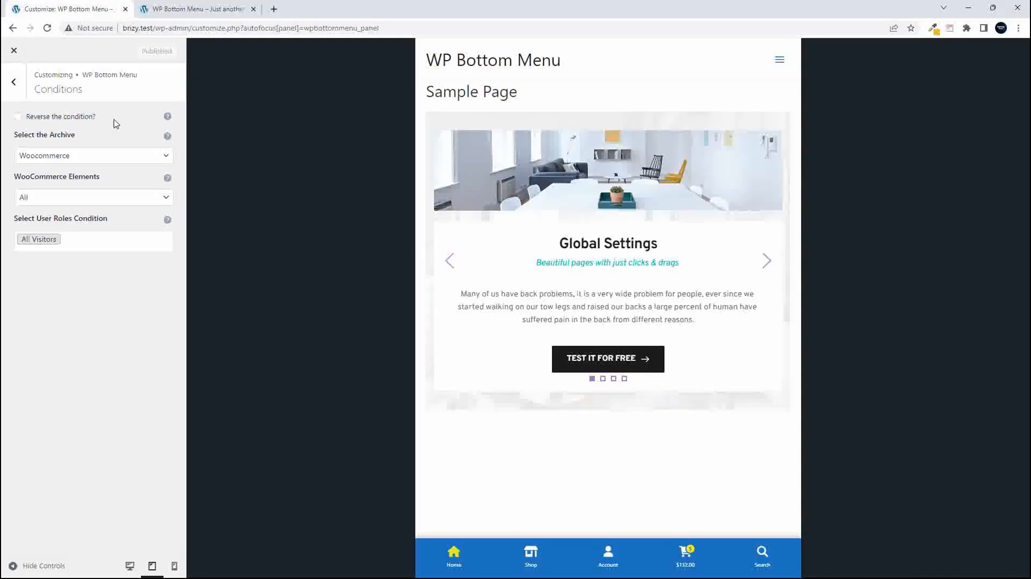
pyautogui.click(74, 161)
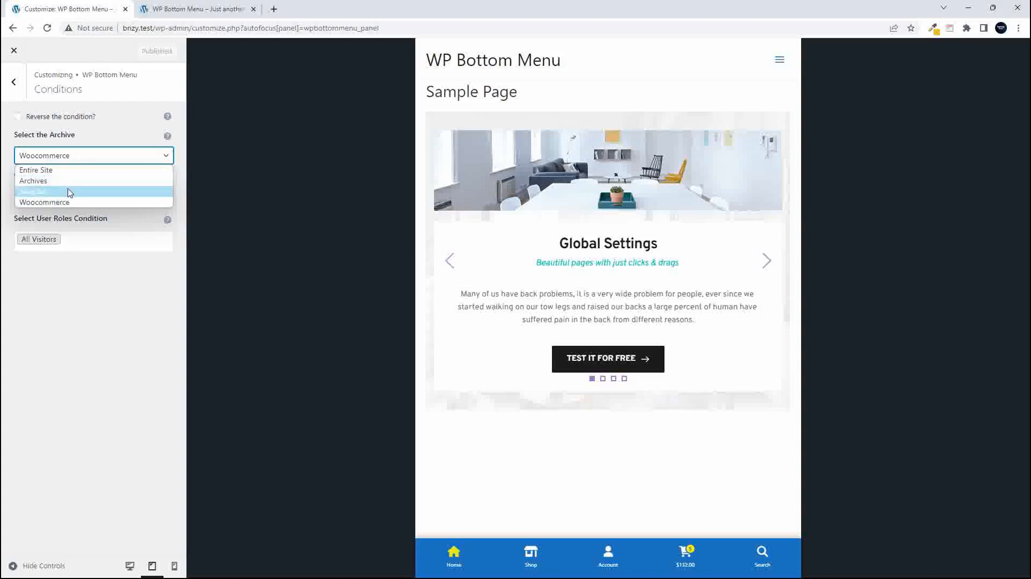
pyautogui.click(101, 101)
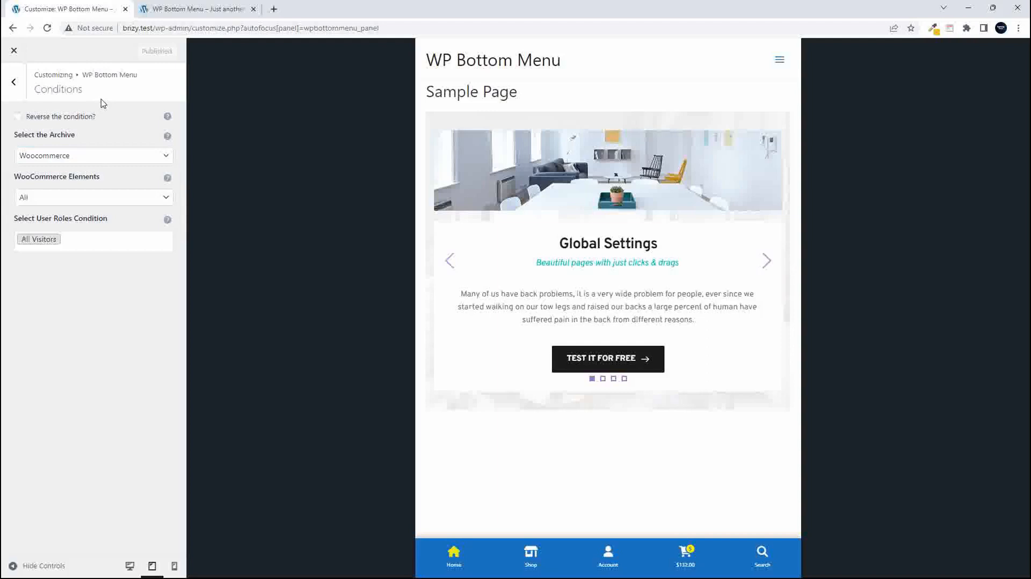
pyautogui.click(68, 155)
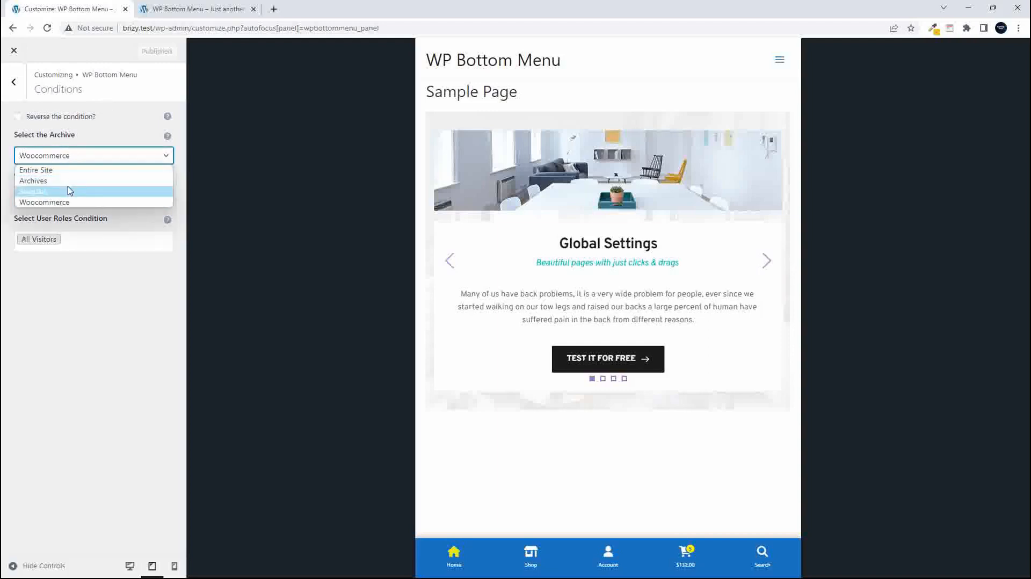
pyautogui.click(68, 203)
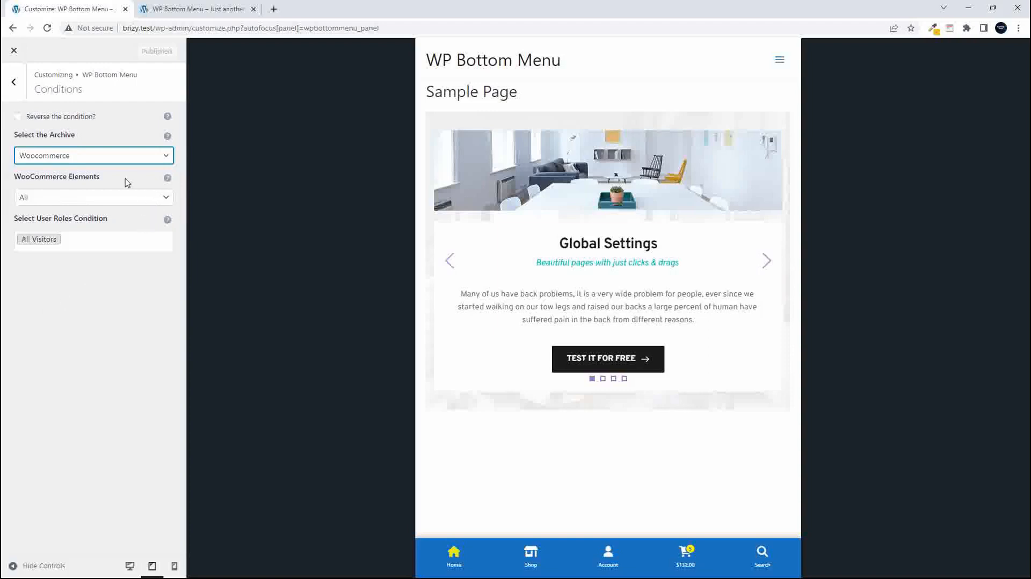
# Step: Try Product Tags as the WooCommerce element for the menu, and set it back to All
pyautogui.click(132, 202)
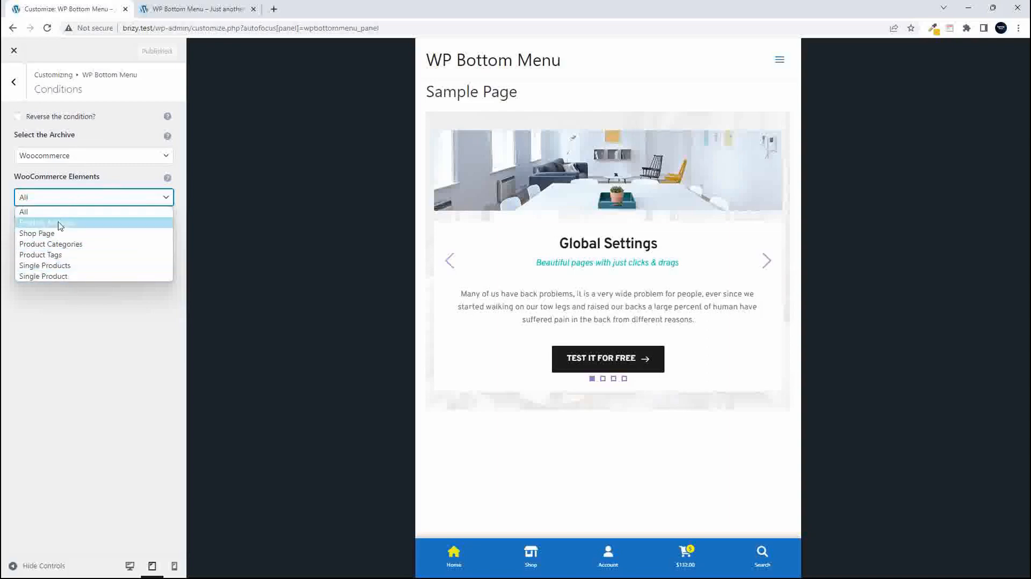
pyautogui.click(59, 255)
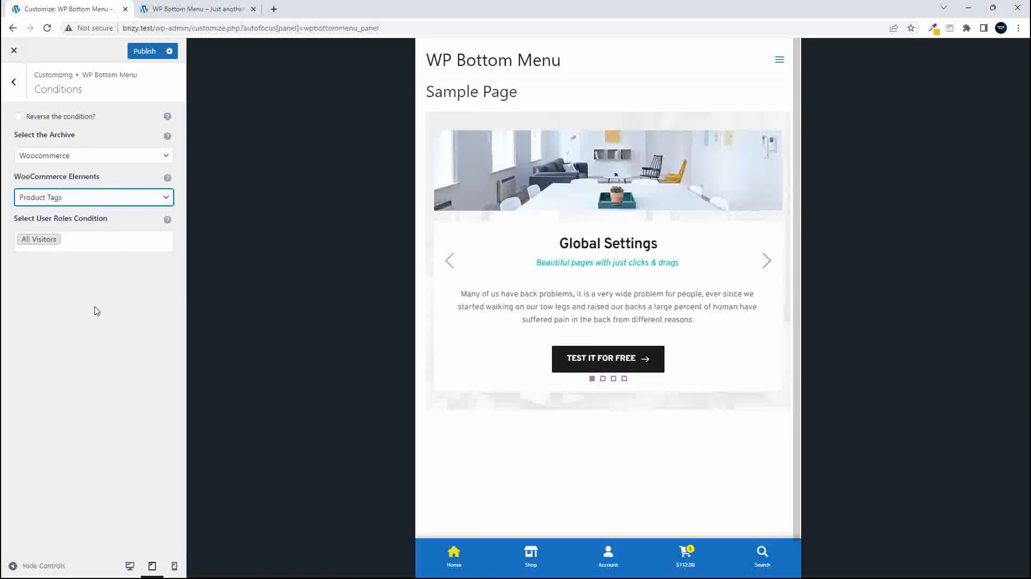
pyautogui.click(156, 201)
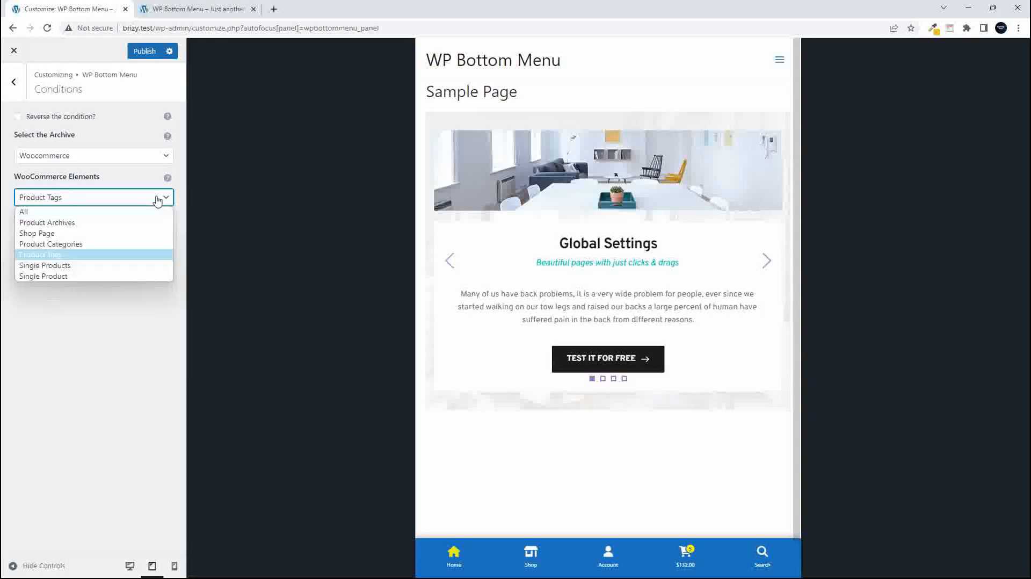
pyautogui.click(110, 212)
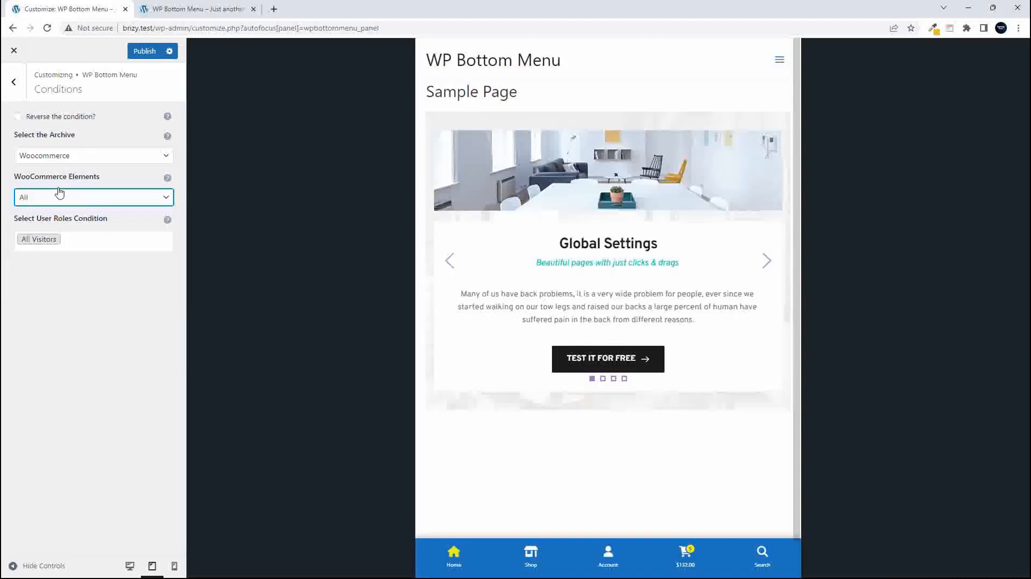
# Step: Set the archive condition to Entire Site, trying the condition reversal along the way and leaving it turned off
pyautogui.click(18, 117)
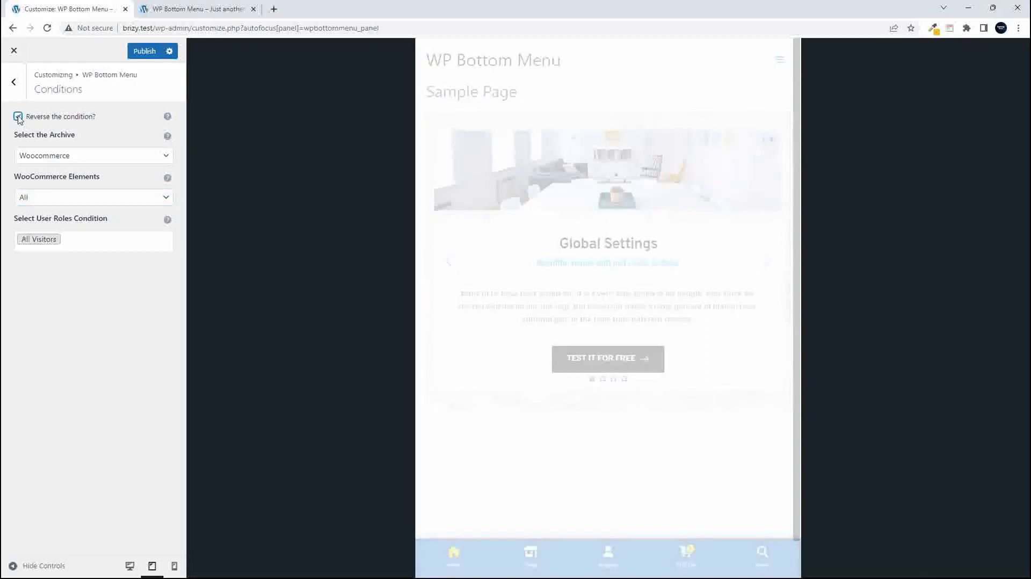
pyautogui.click(75, 156)
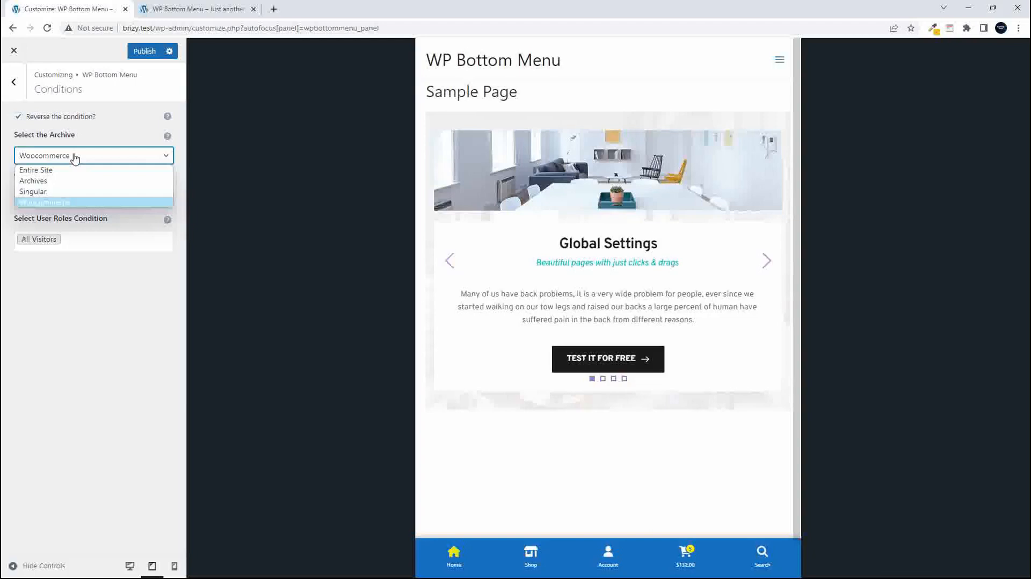
pyautogui.click(46, 171)
pyautogui.click(19, 116)
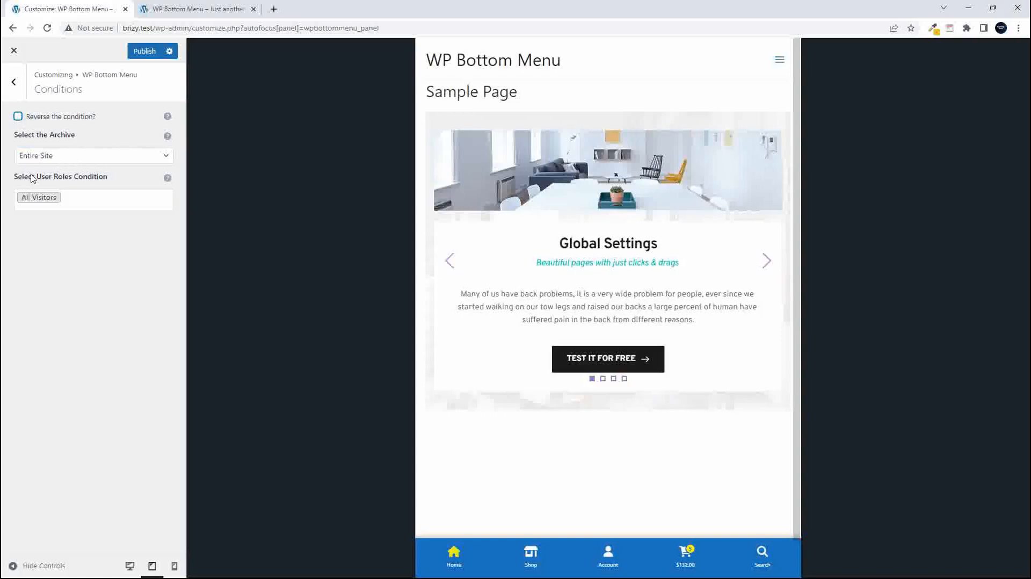
# Step: Review the available user roles for the menu's display condition, keeping All Visitors selected
pyautogui.click(84, 198)
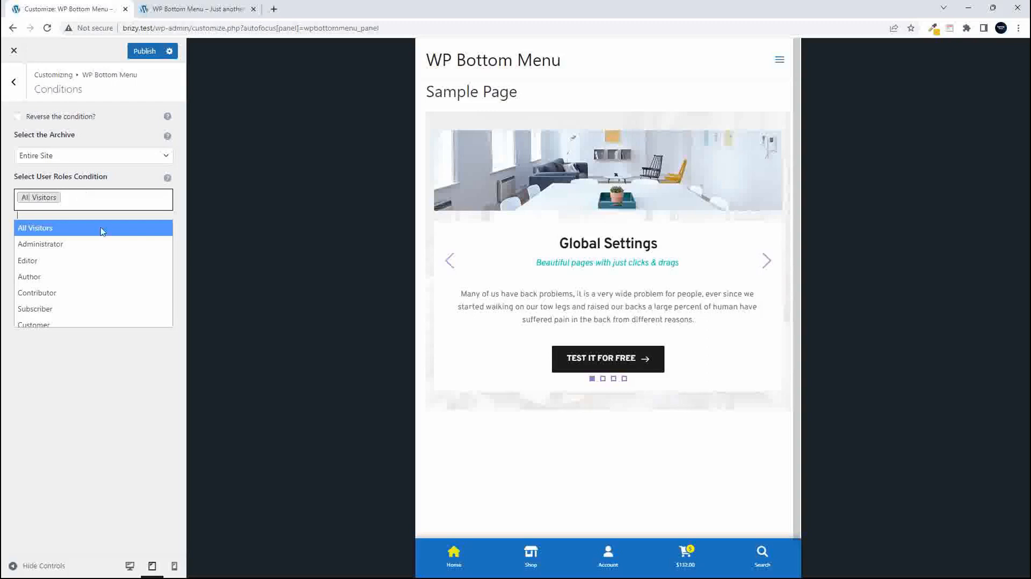
pyautogui.scroll(-1, 91, 287)
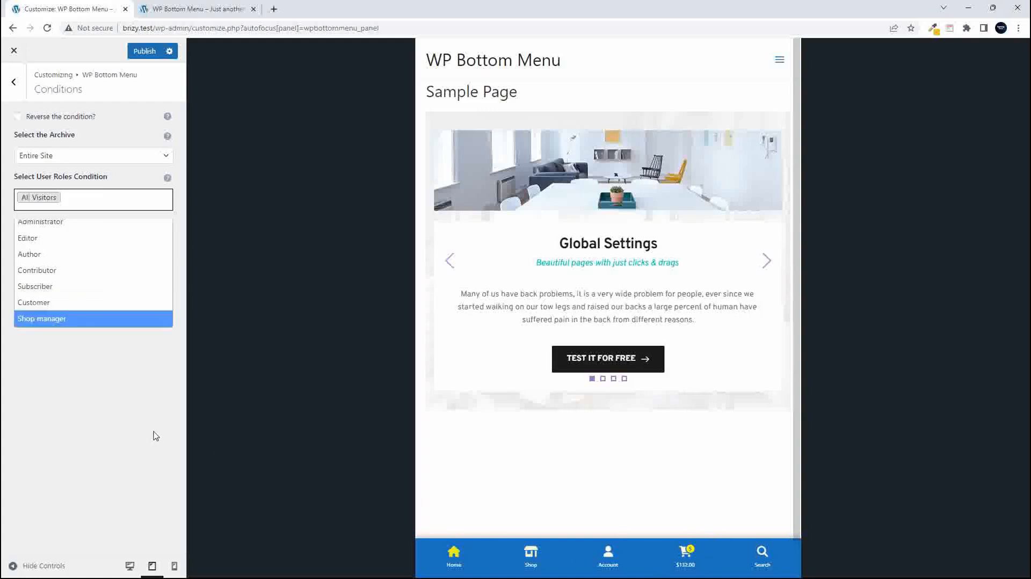
pyautogui.click(127, 427)
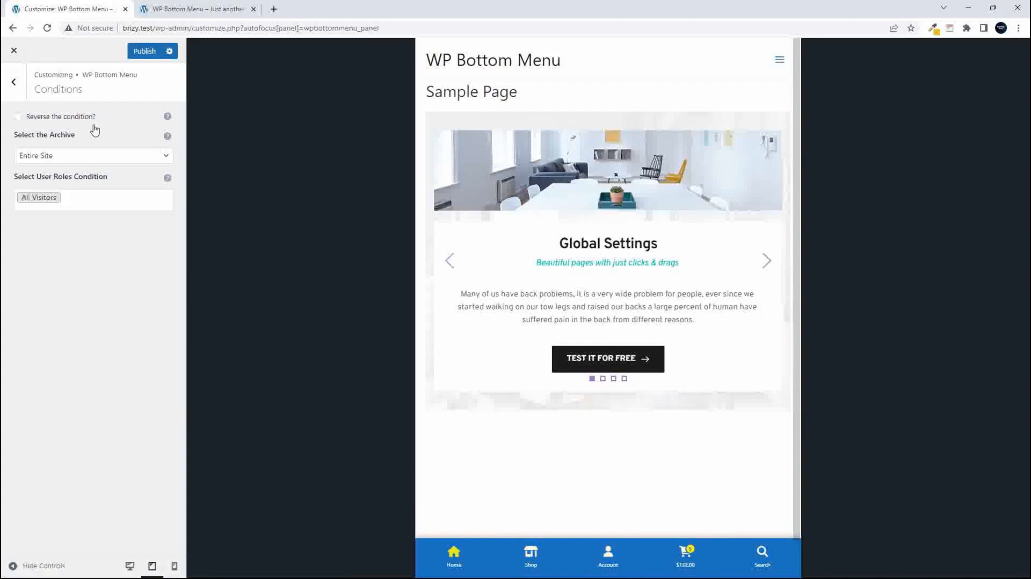
# Step: In the plugin's Customize settings, change the search input placeholder to "Search products" and check it in the preview's search bar
pyautogui.click(13, 82)
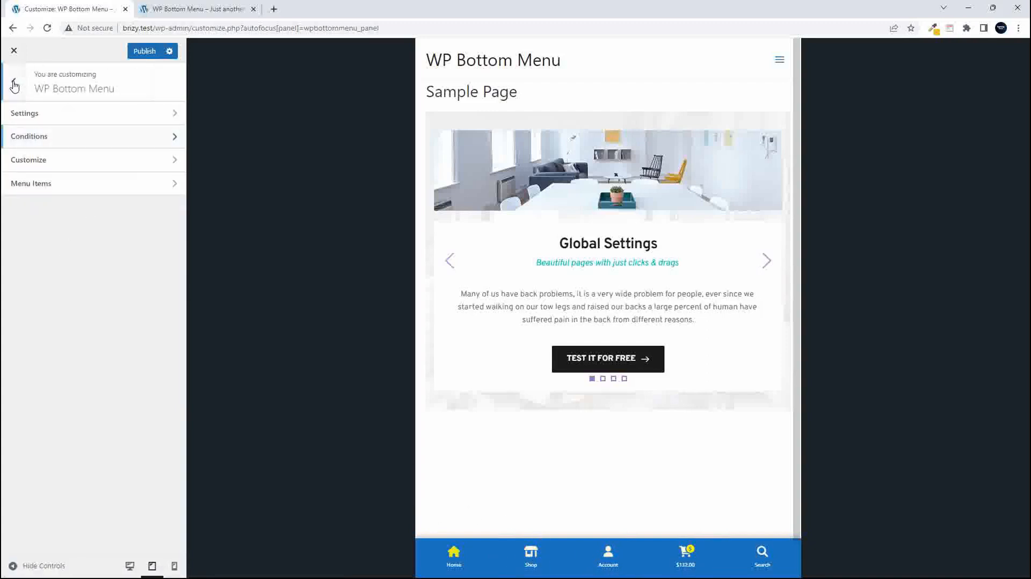
pyautogui.click(86, 162)
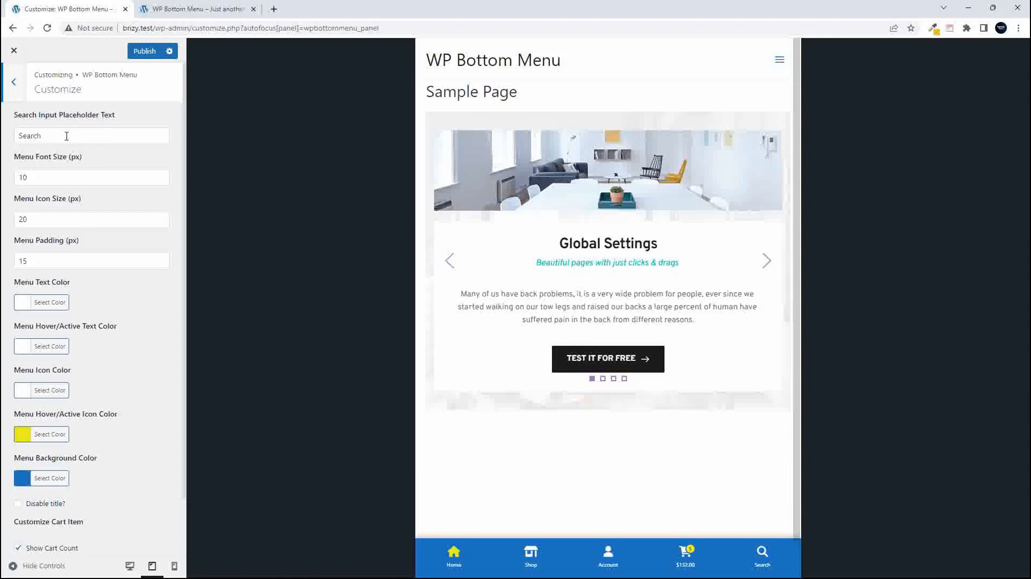
pyautogui.click(763, 553)
pyautogui.click(444, 522)
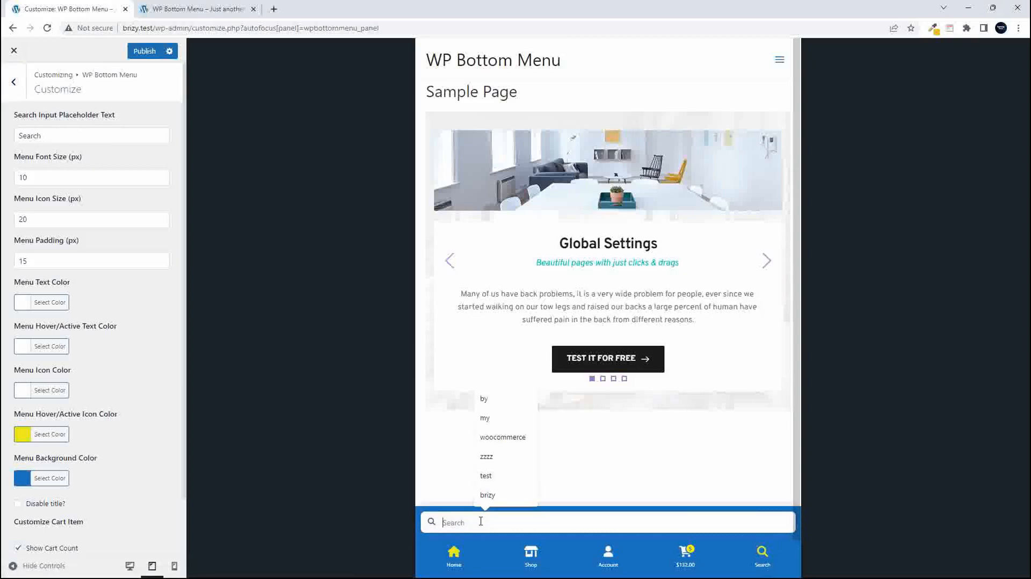
pyautogui.click(117, 135)
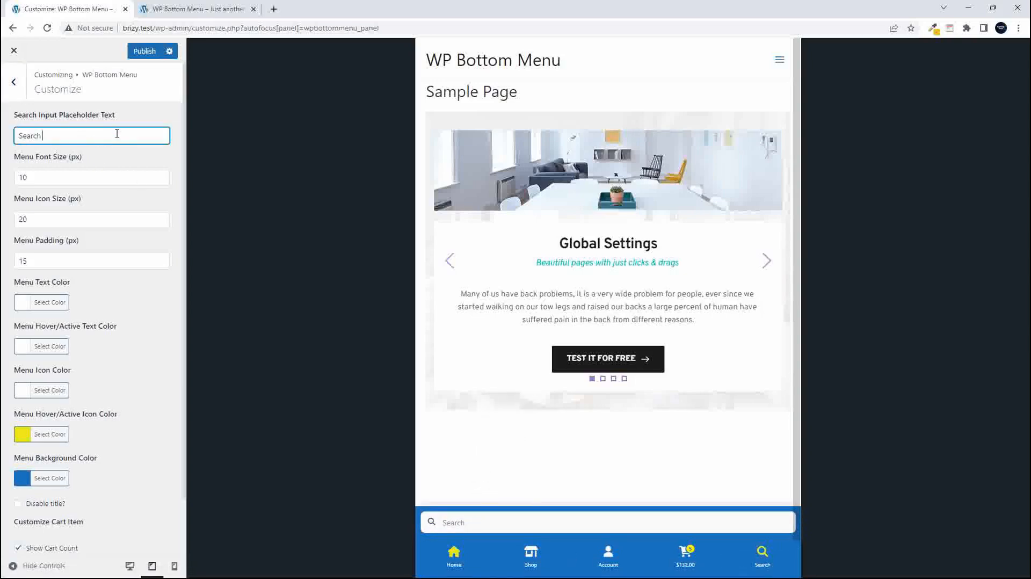
pyautogui.write('products')
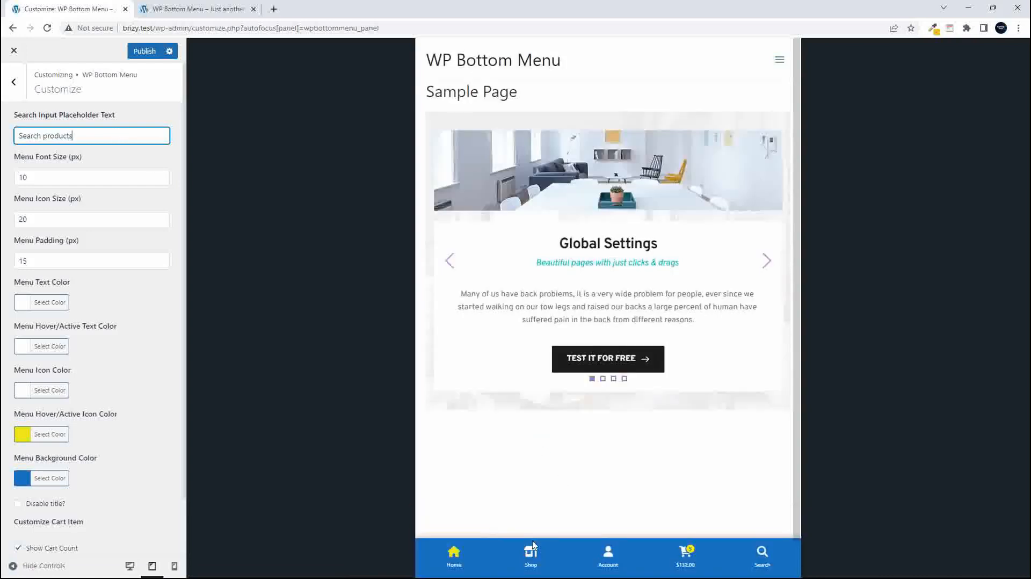
pyautogui.click(766, 560)
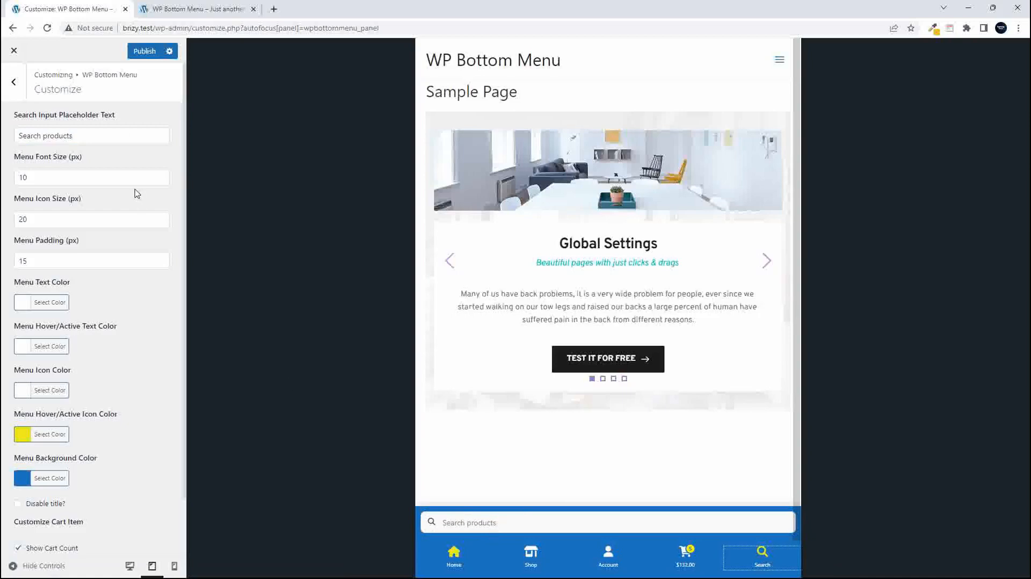
# Step: Try a menu font size of 16 px and a menu icon size of 30 px
pyautogui.click(42, 173)
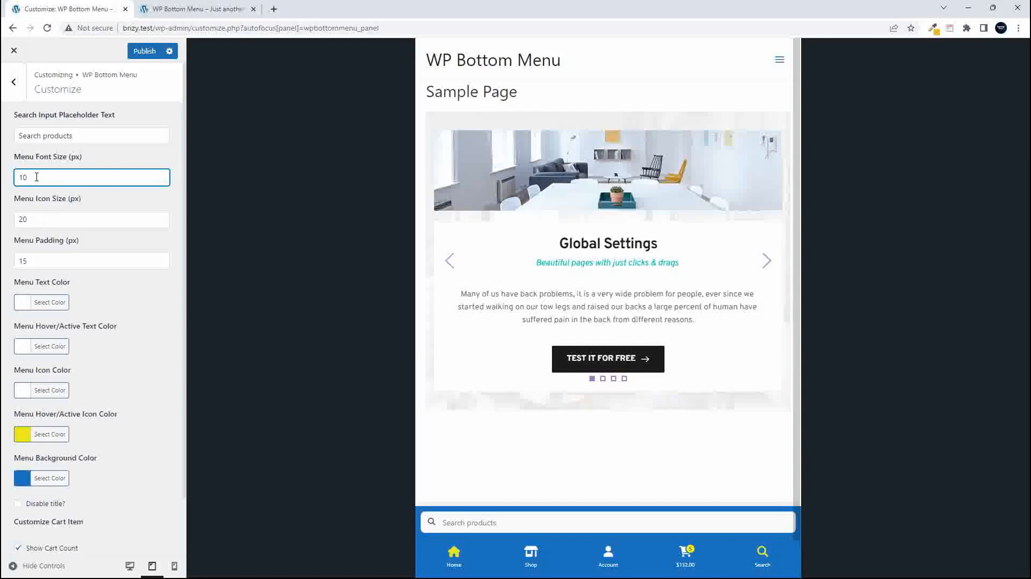
pyautogui.moveTo(36, 177); pyautogui.dragTo(12, 177)
pyautogui.write('16')
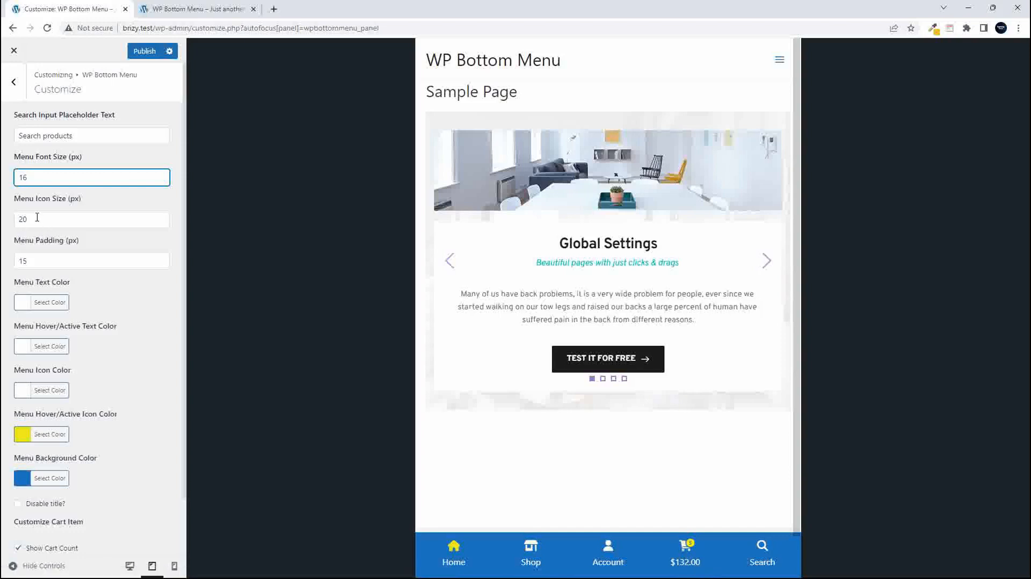
pyautogui.moveTo(36, 221); pyautogui.dragTo(4, 219)
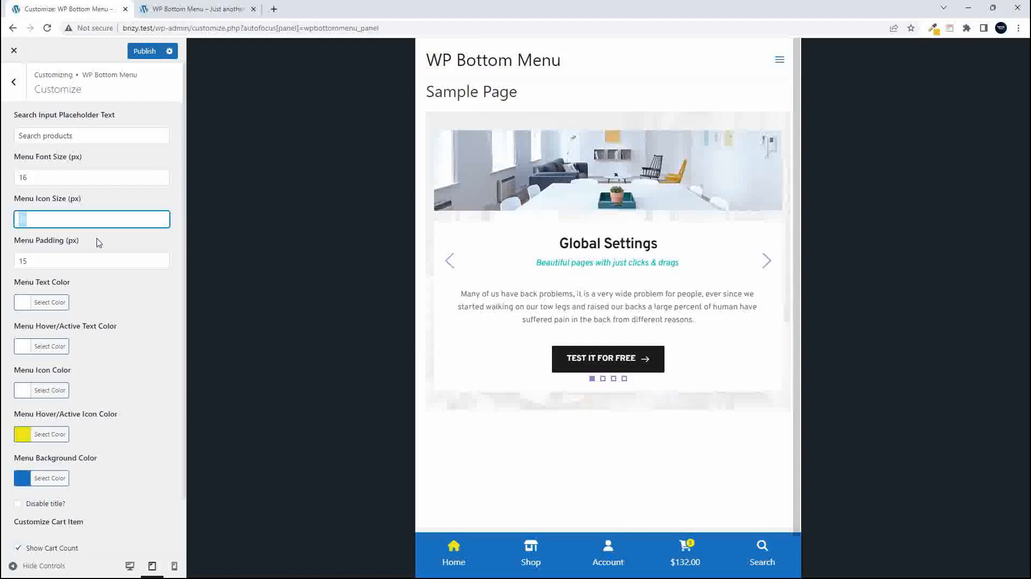
pyautogui.write('30')
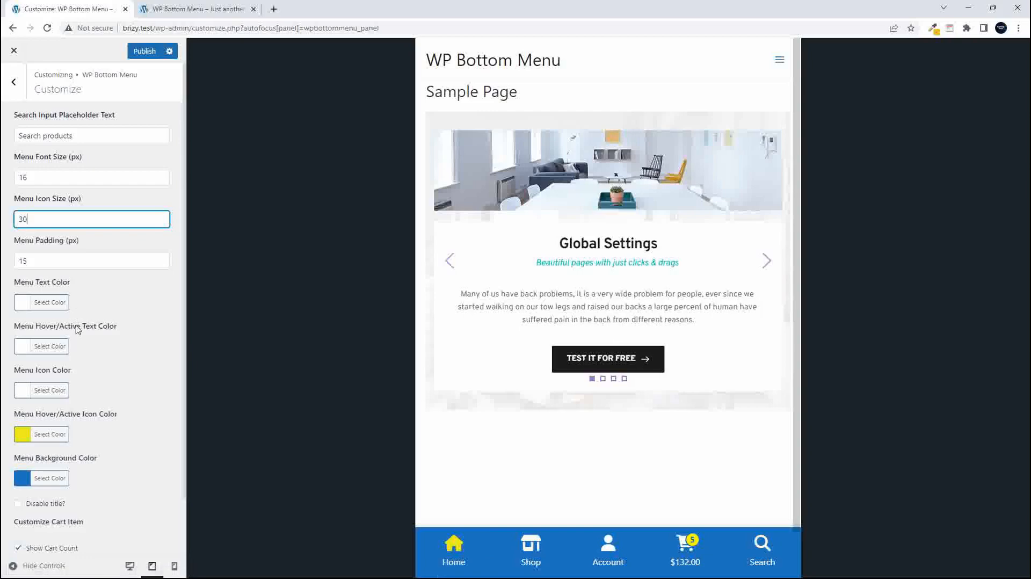
# Step: Preview the page at mobile size, and set the menu font size to 14 px and the icon size to 24 px
pyautogui.click(174, 567)
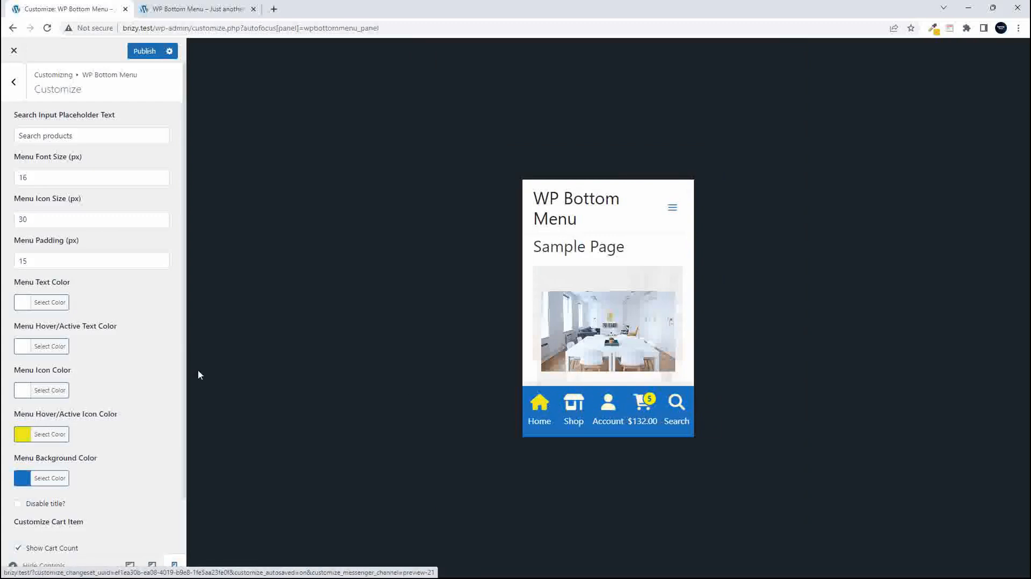
pyautogui.doubleClick(36, 179)
pyautogui.write('14')
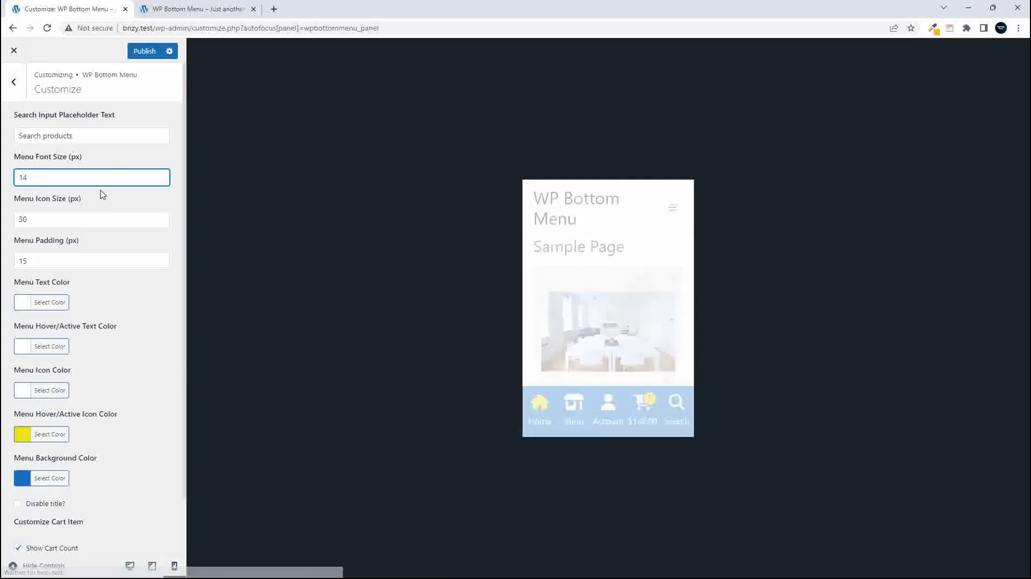
pyautogui.moveTo(44, 218); pyautogui.dragTo(3, 217)
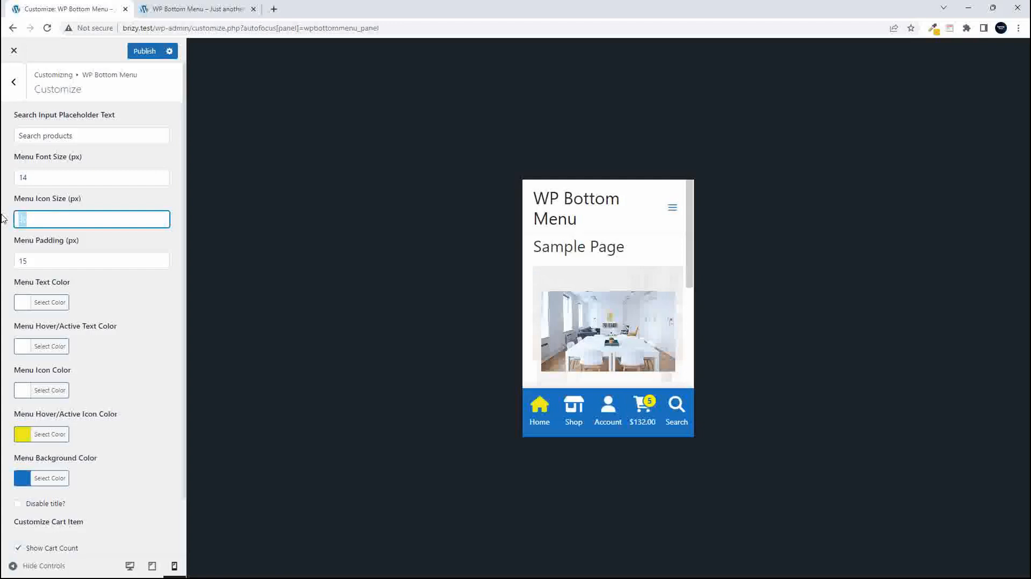
pyautogui.write('24')
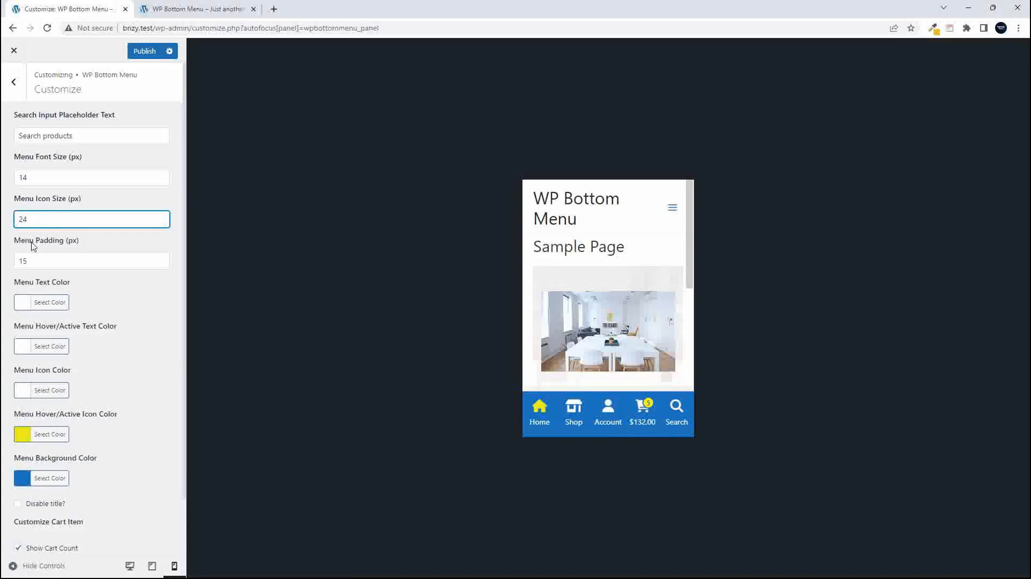
# Step: Try a menu padding of 10 px in the mobile and tablet previews, and set it back to 15 px
pyautogui.moveTo(36, 265); pyautogui.dragTo(2, 262)
pyautogui.write('10')
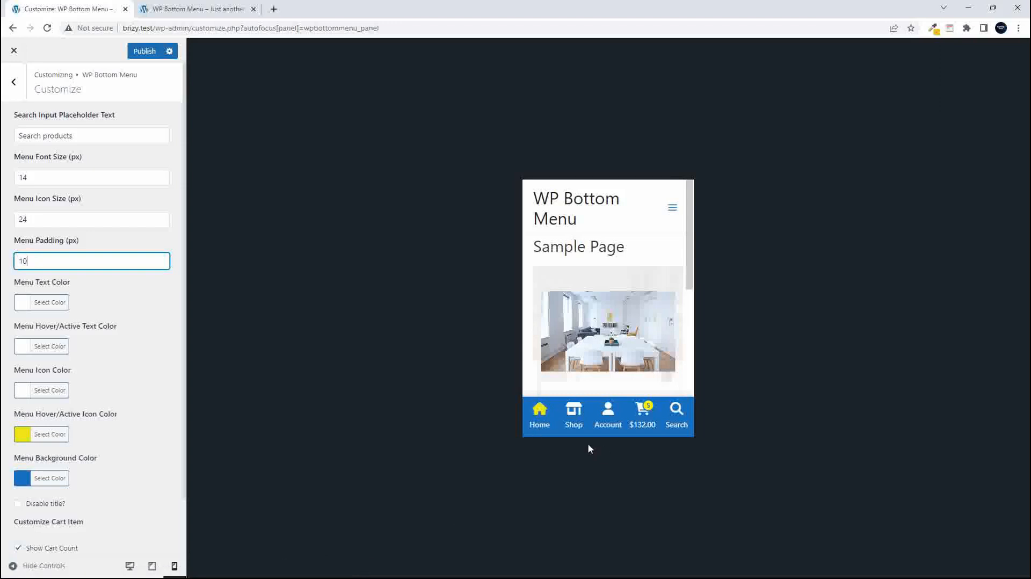
pyautogui.click(152, 569)
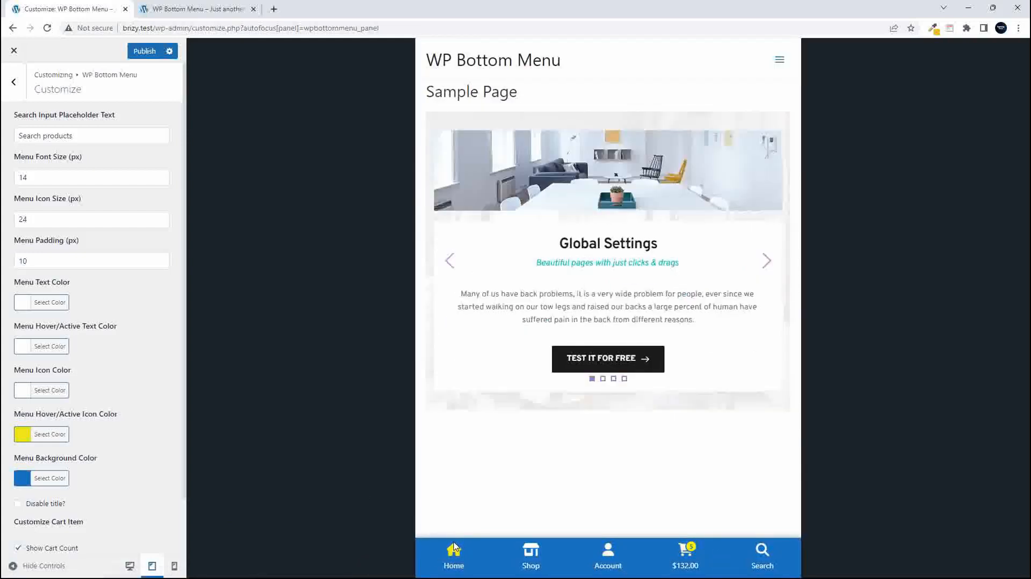
pyautogui.moveTo(49, 257); pyautogui.dragTo(3, 256)
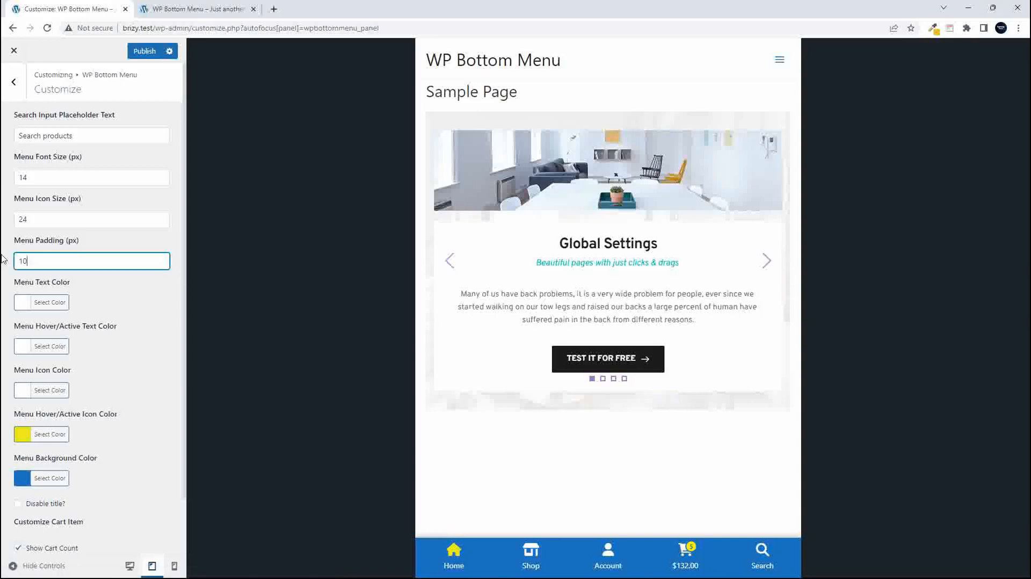
pyautogui.write('15')
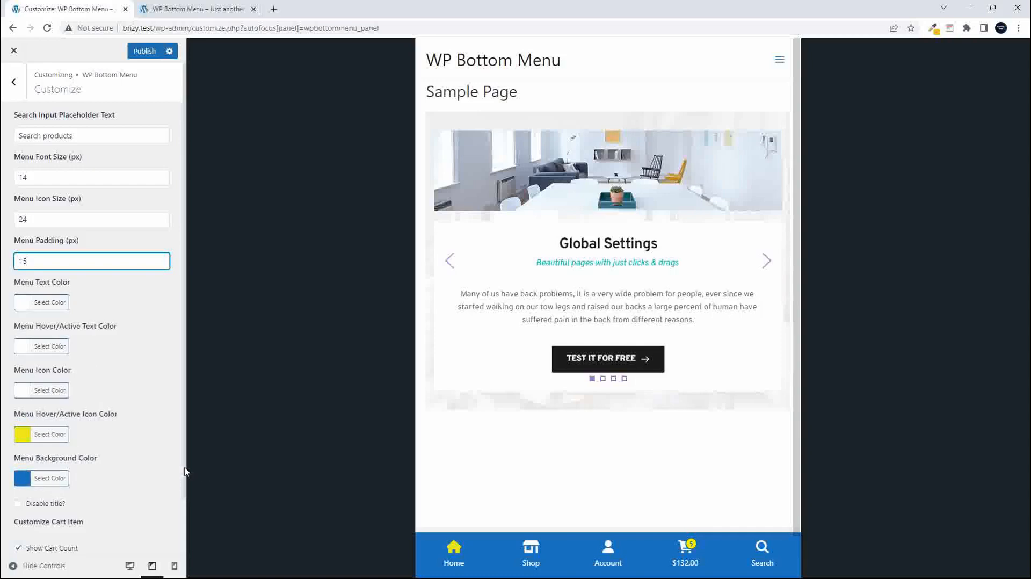
# Step: Try black (#000000) as the menu background color and publish the change
pyautogui.click(45, 478)
pyautogui.scroll(-2, 154, 475)
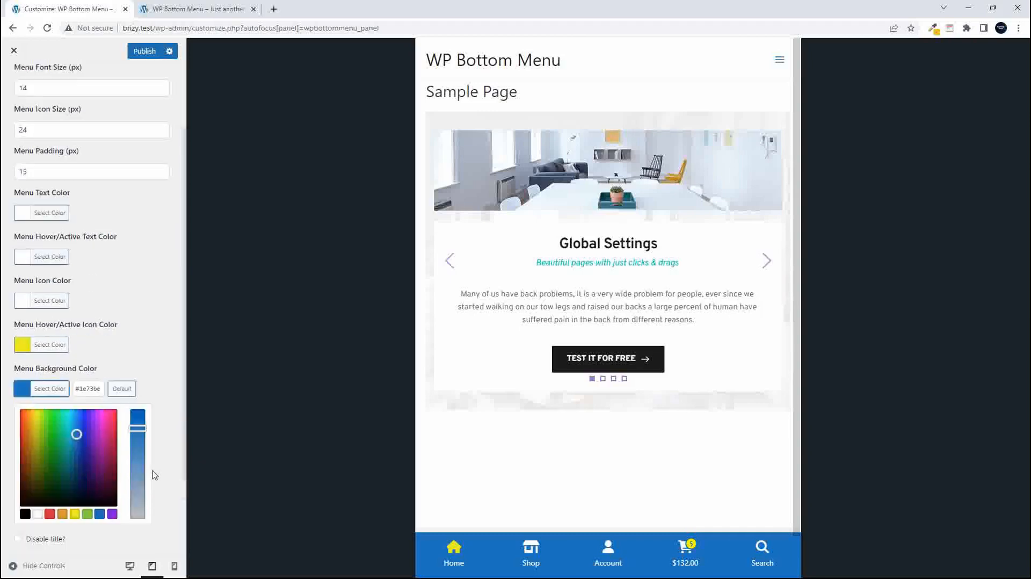
pyautogui.scroll(-2, 155, 475)
pyautogui.click(24, 418)
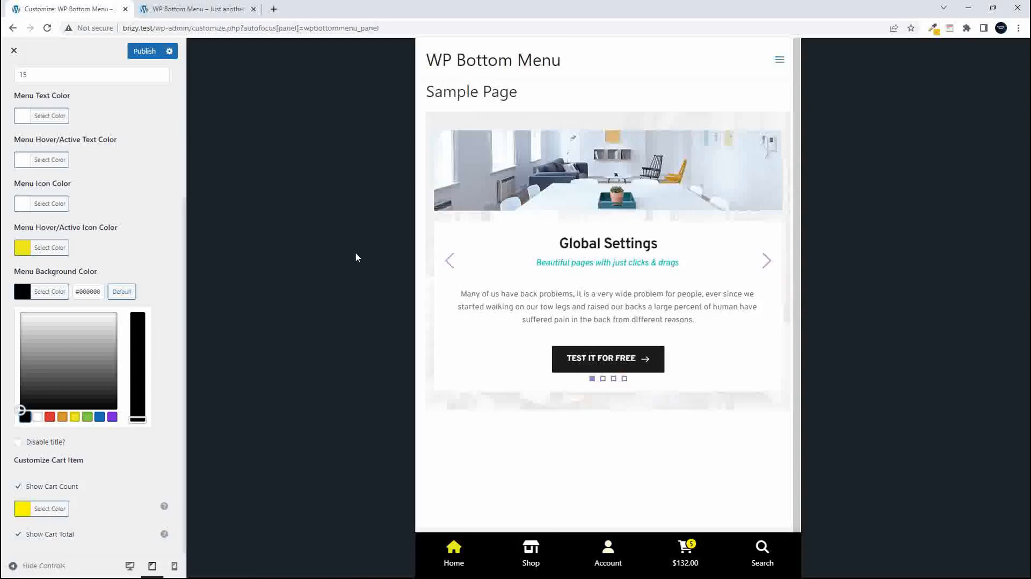
pyautogui.click(144, 51)
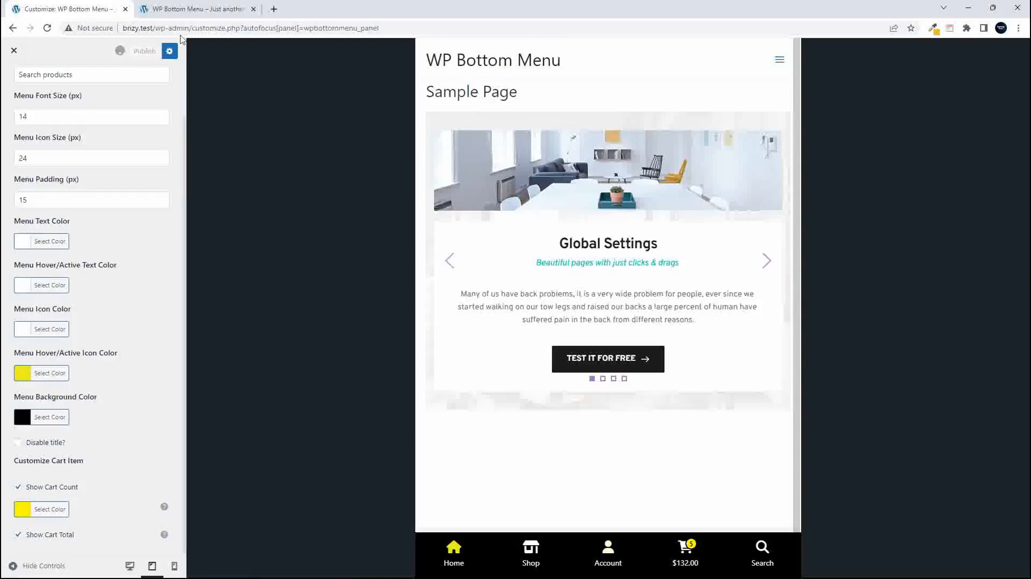
# Step: Reload the emulated mobile front page and scroll through it to check the restyled bottom menu
pyautogui.click(210, 12)
pyautogui.click(47, 28)
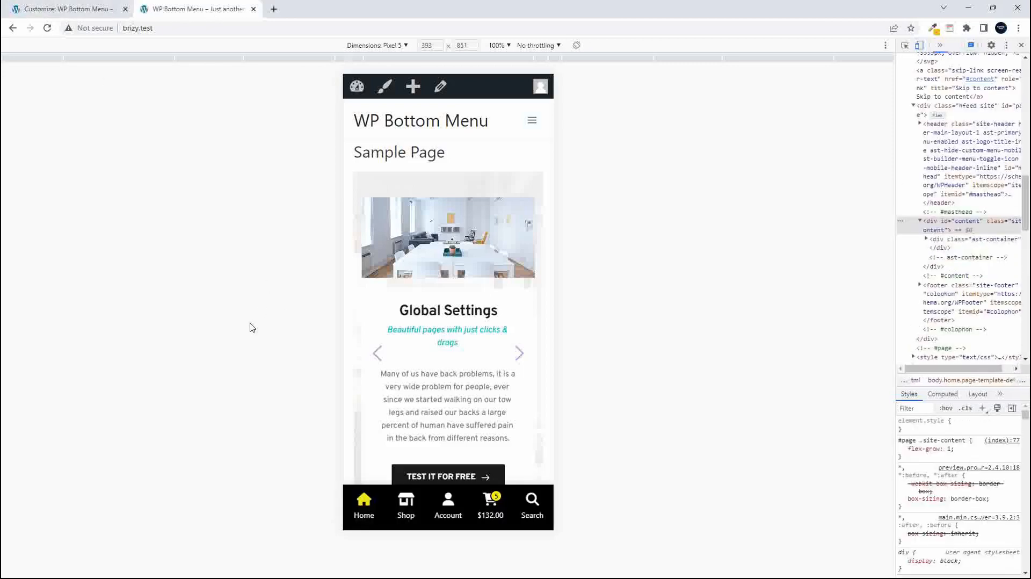
pyautogui.scroll(-3, 495, 453)
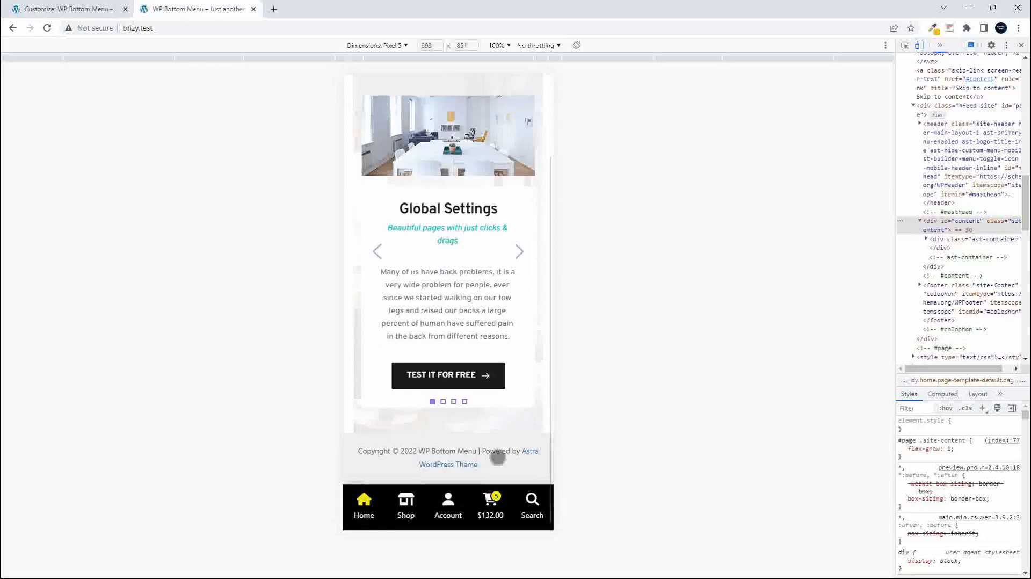
pyautogui.scroll(3, 497, 456)
pyautogui.scroll(-3, 498, 457)
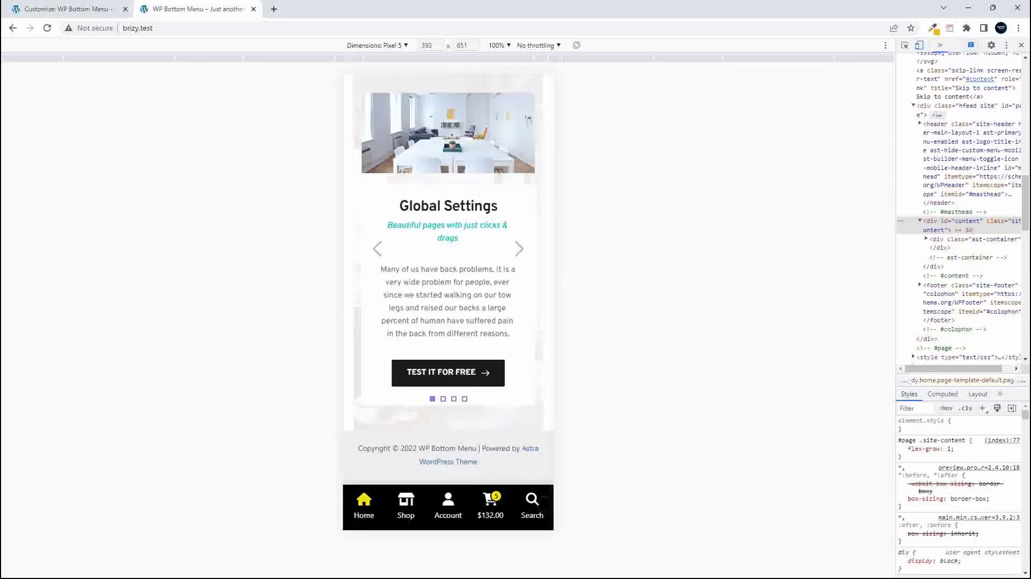
pyautogui.scroll(3, 423, 364)
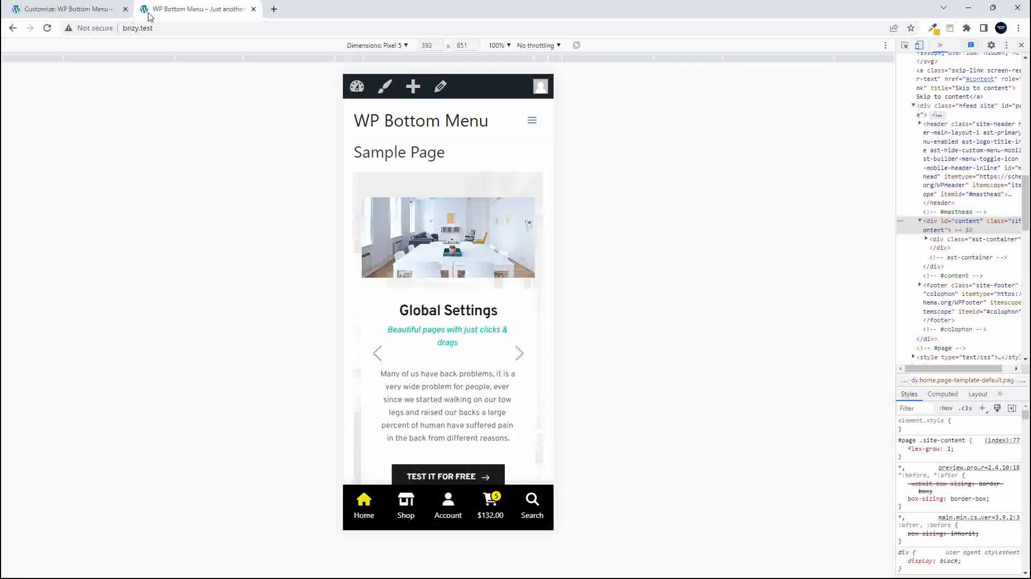
# Step: Set the menu background color back to blue #1e73be in the Customizer, publish it, and reload the emulated front page
pyautogui.click(79, 11)
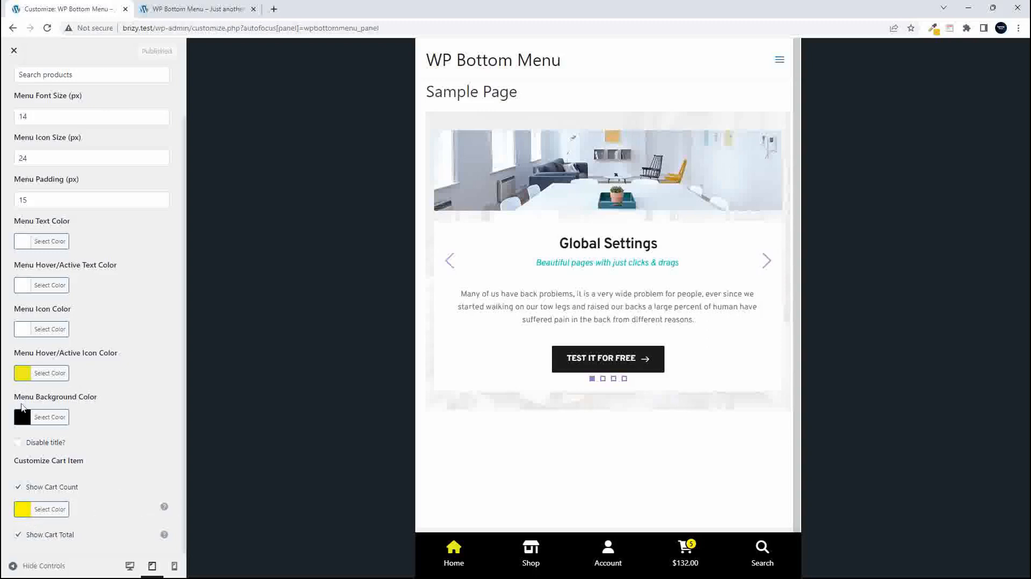
pyautogui.click(25, 418)
pyautogui.click(100, 542)
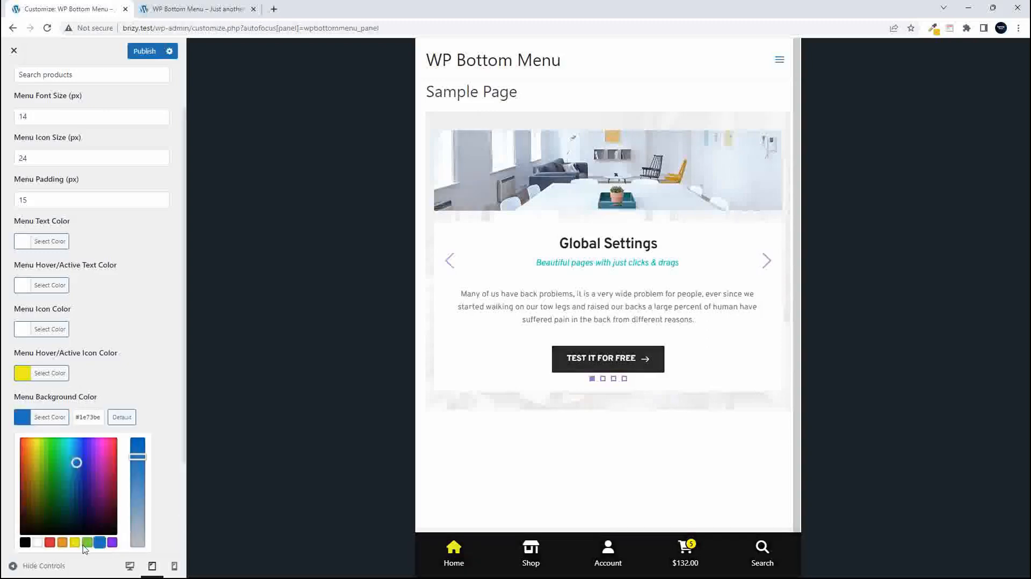
pyautogui.click(140, 52)
pyautogui.click(183, 9)
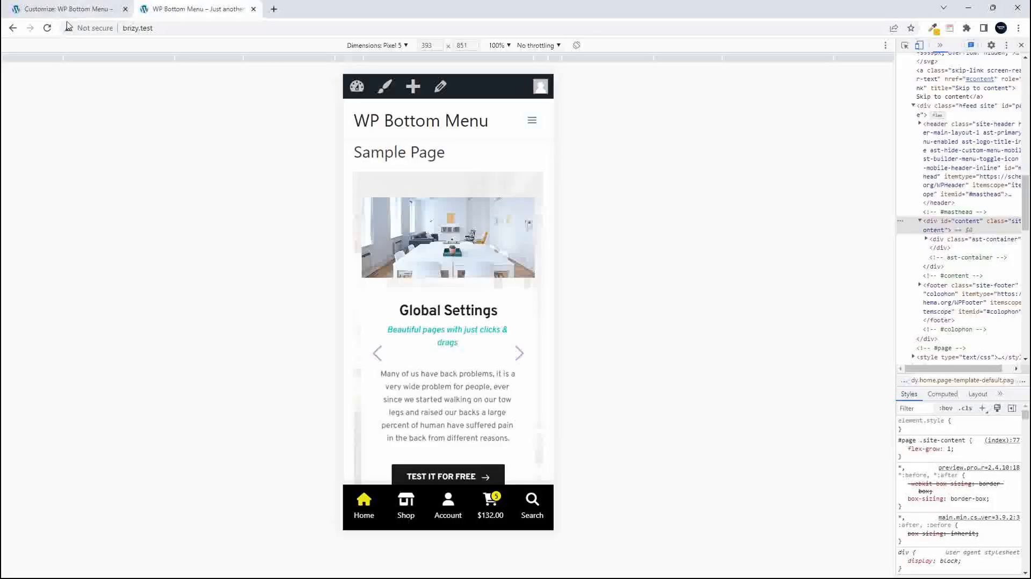
pyautogui.click(47, 33)
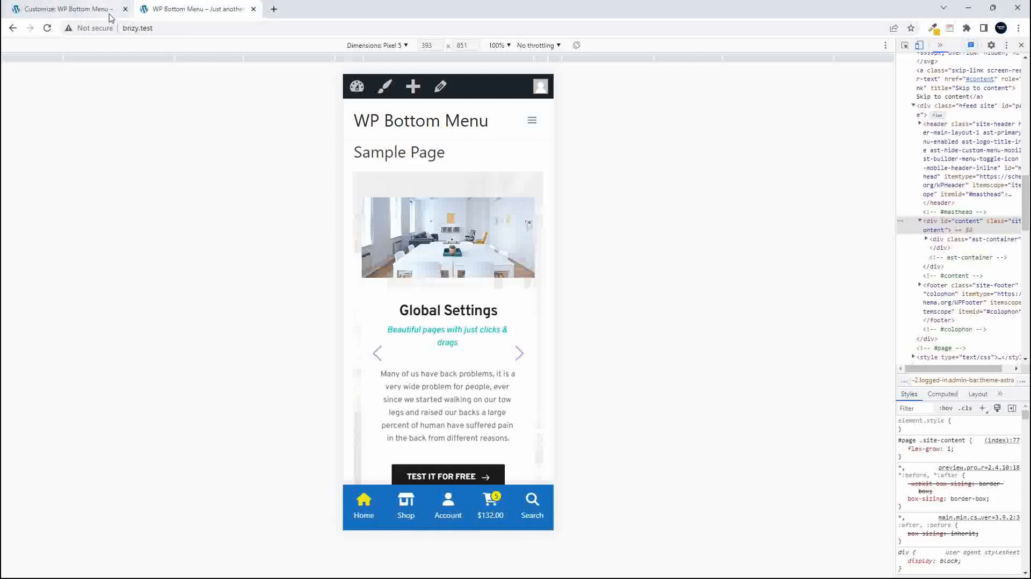
# Step: Reset the menu background color to the default #ffffff in the Customizer and set the menu text color to black
pyautogui.click(73, 10)
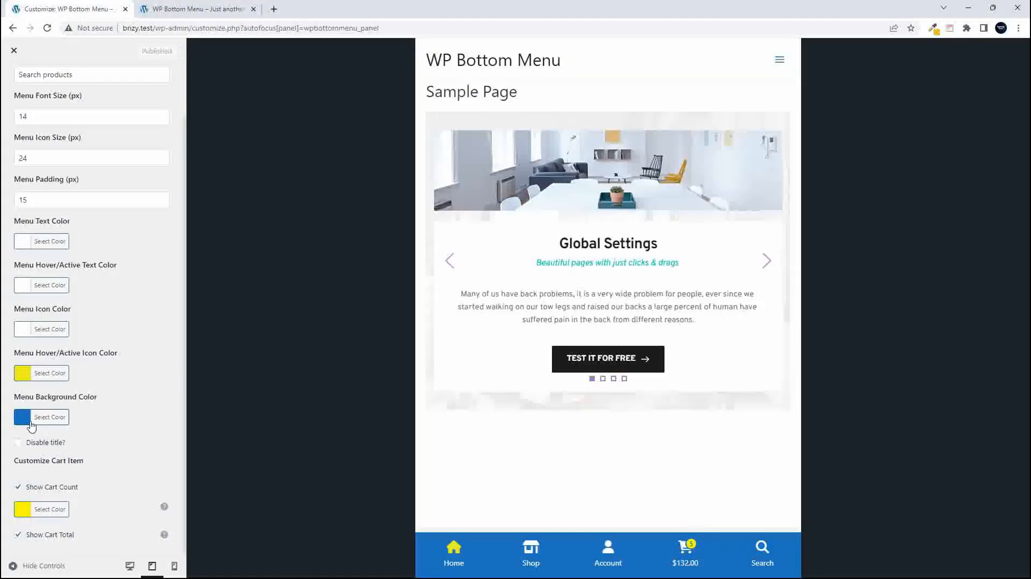
pyautogui.click(31, 424)
pyautogui.click(121, 418)
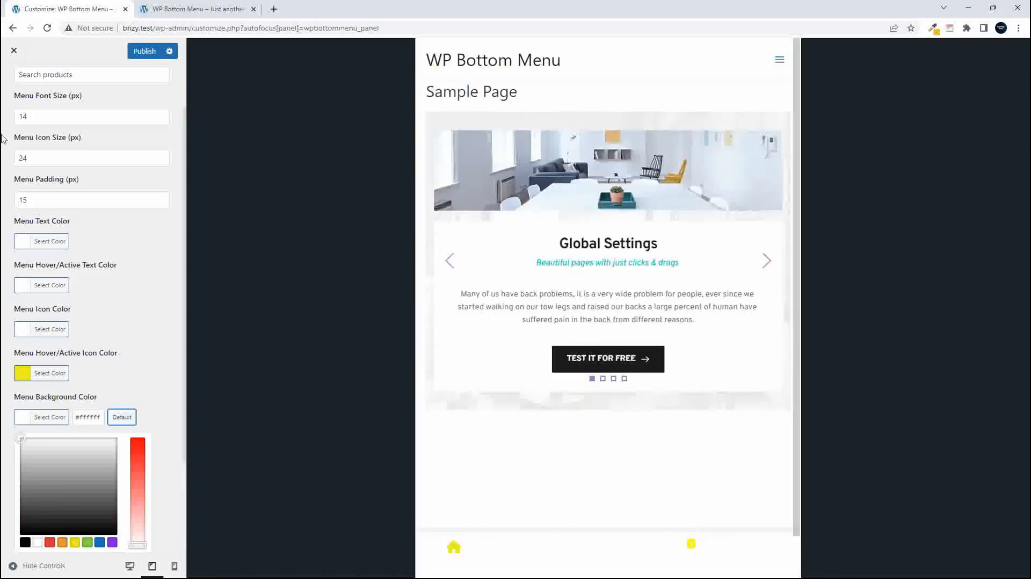
pyautogui.click(25, 246)
pyautogui.click(25, 366)
pyautogui.click(162, 240)
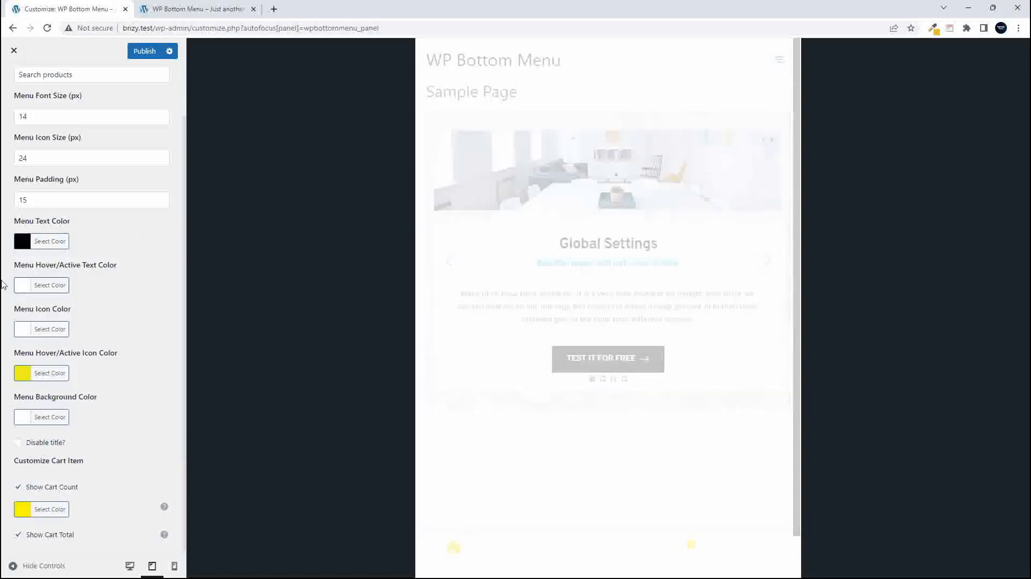
# Step: Set the menu icon color to black (#000000) and the menu hover/active icon color to blue #1e73be
pyautogui.click(21, 330)
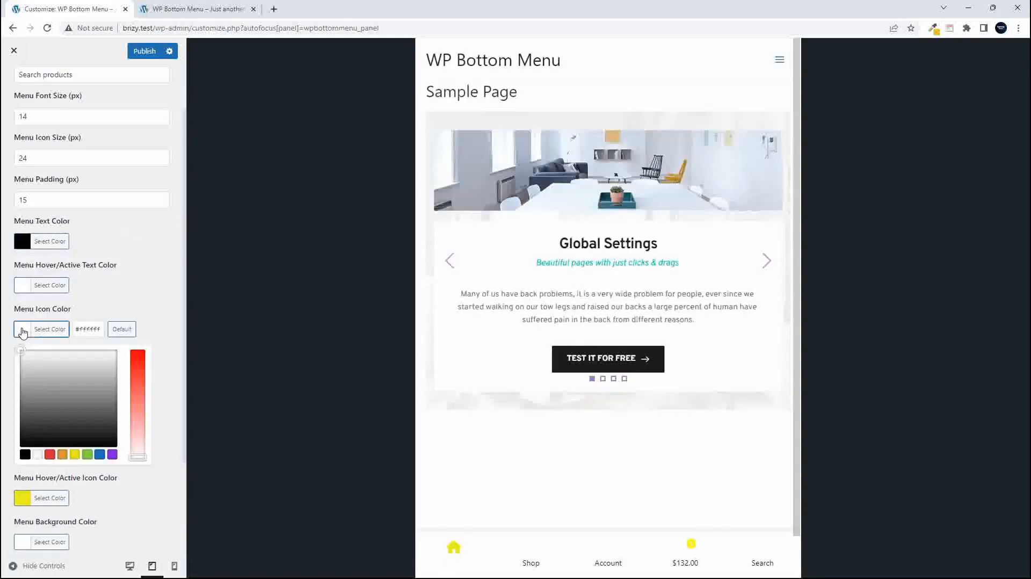
pyautogui.click(24, 455)
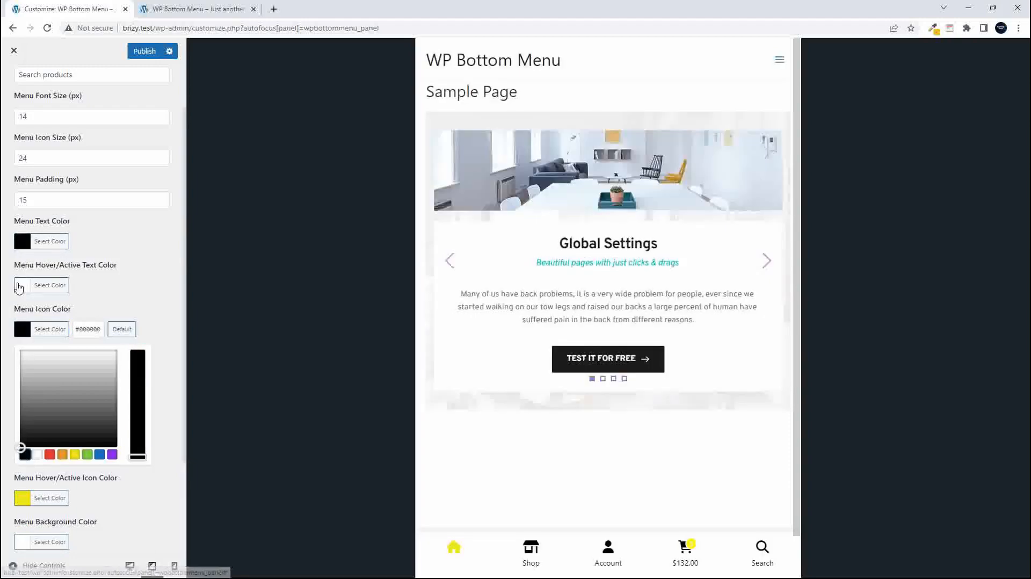
pyautogui.scroll(-2, 111, 281)
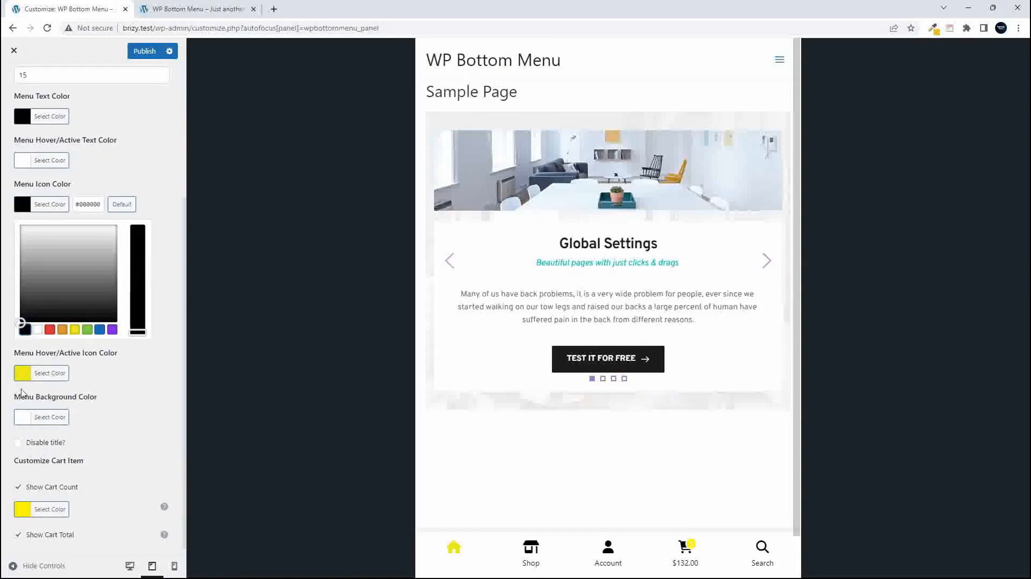
pyautogui.click(26, 373)
pyautogui.click(100, 373)
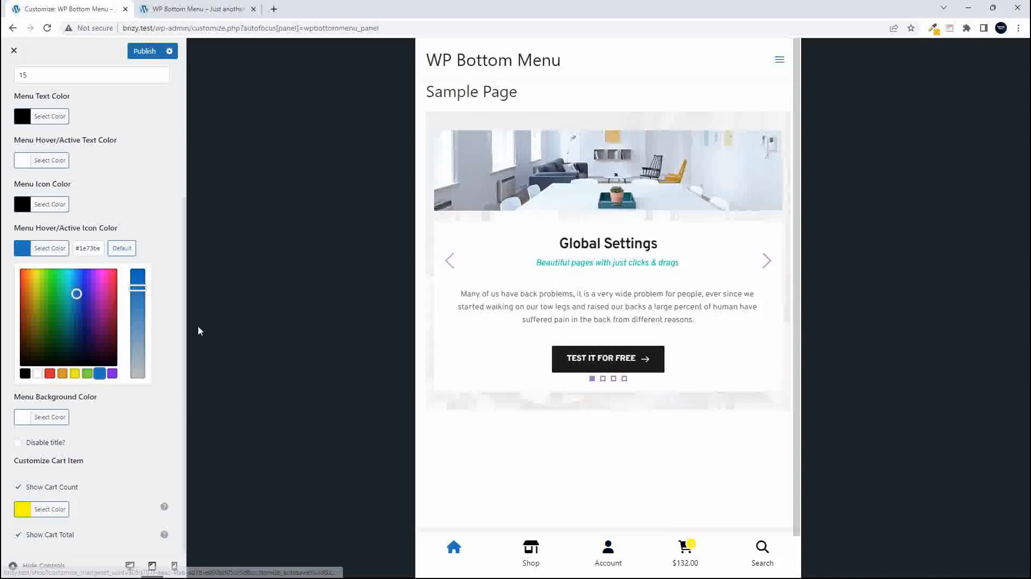
# Step: Set the menu hover/active text color to black (#000000) and publish the color changes
pyautogui.click(25, 160)
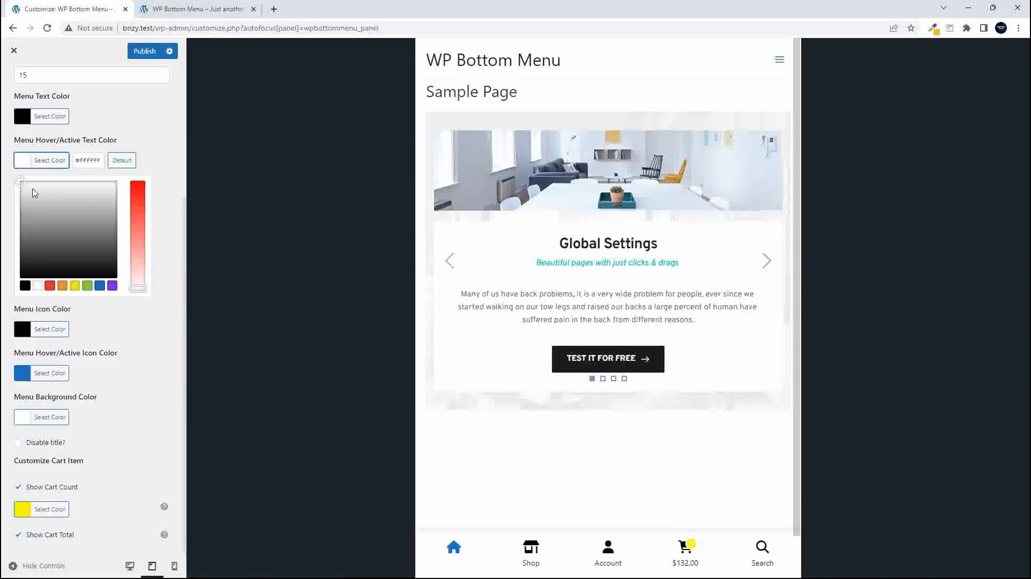
pyautogui.click(25, 286)
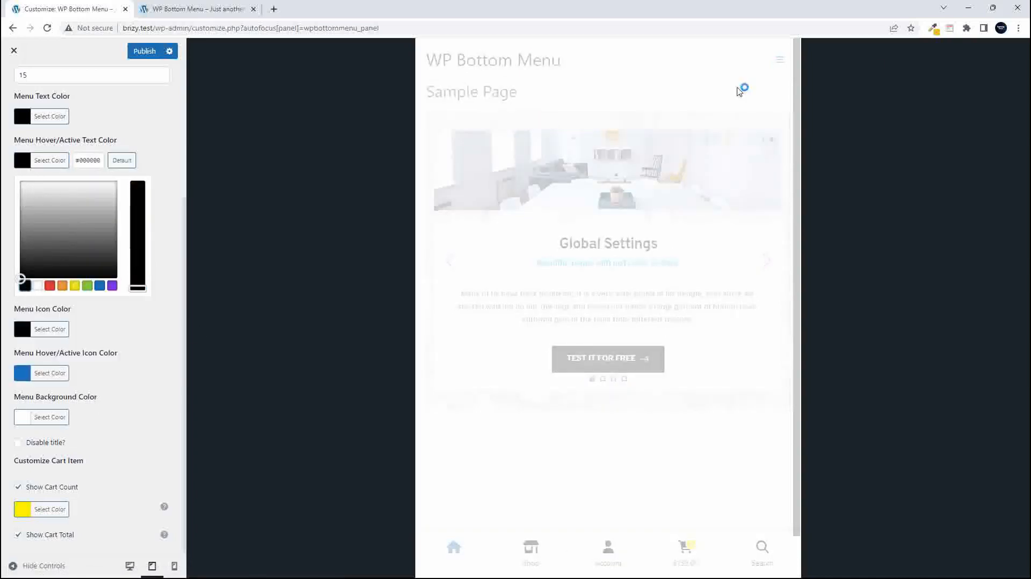
pyautogui.click(144, 50)
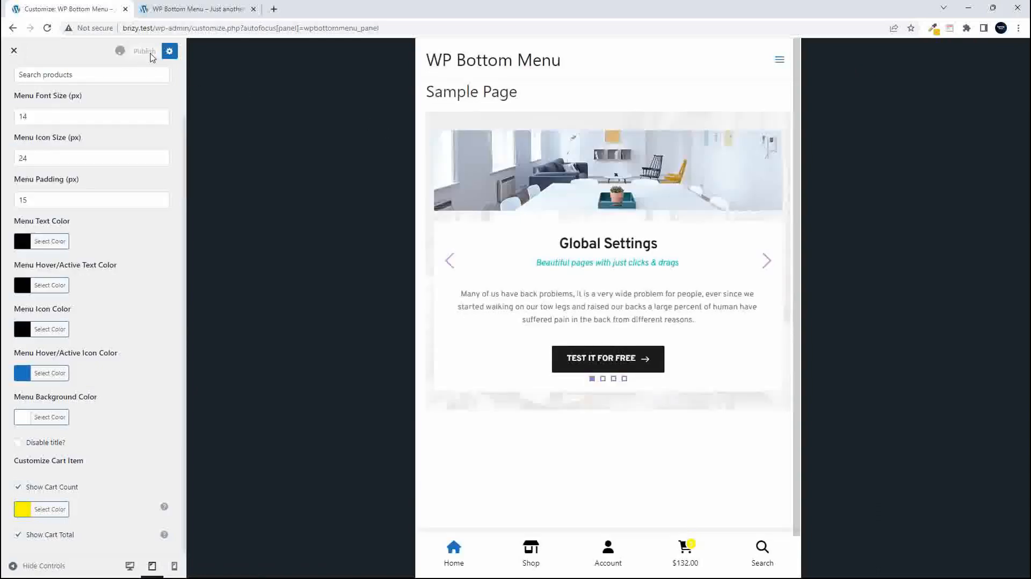
# Step: Reload the emulated mobile front page and scroll through it to check the recolored bottom menu
pyautogui.click(210, 6)
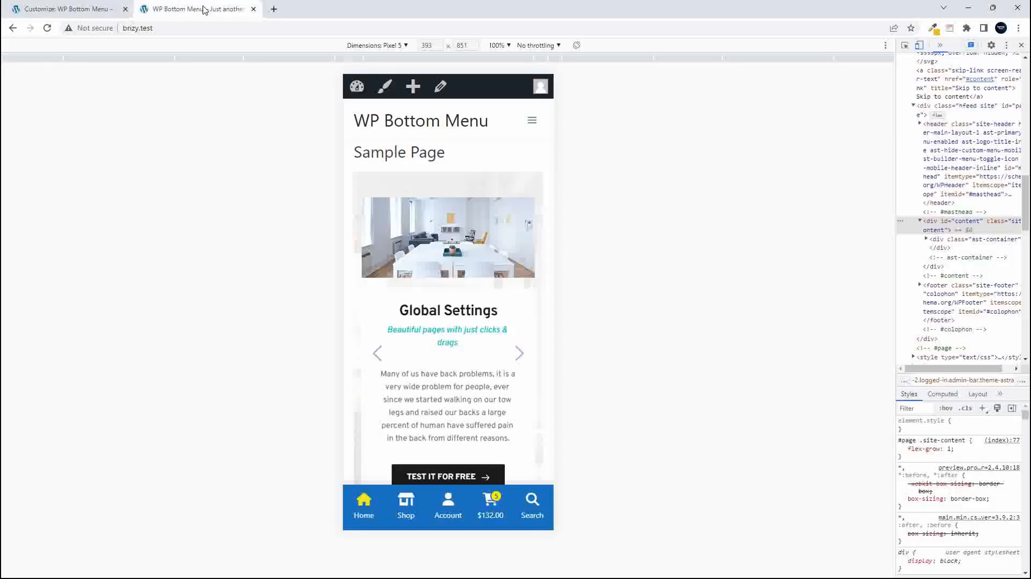
pyautogui.click(47, 28)
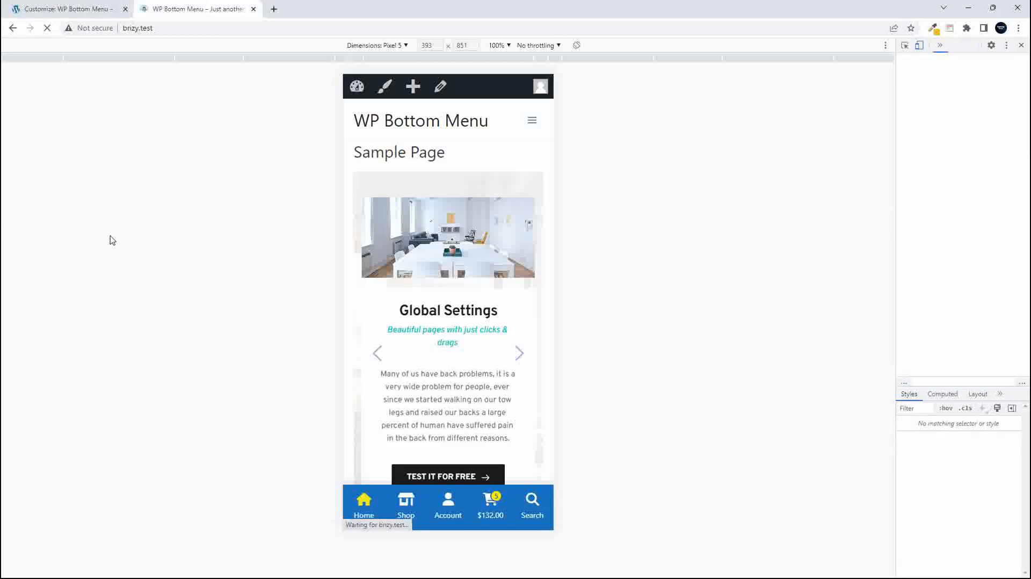
pyautogui.scroll(-1, 457, 385)
pyautogui.scroll(-3, 457, 385)
pyautogui.scroll(4, 457, 385)
pyautogui.scroll(-3, 456, 385)
pyautogui.scroll(-2, 457, 385)
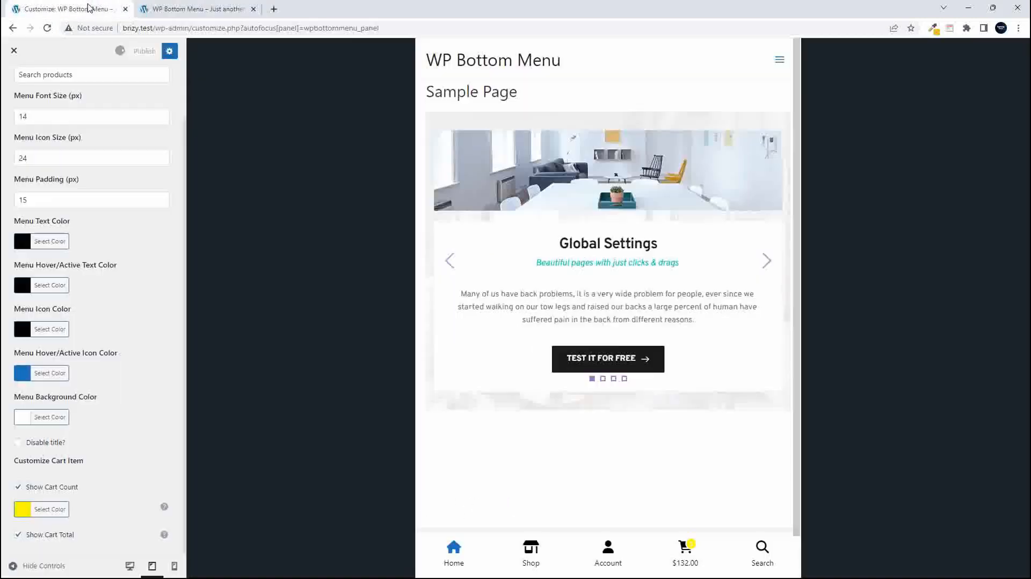
# Step: Set the cart count color to red #dd3333 in the Customizer, turn off the cart total, and publish
pyautogui.click(91, 7)
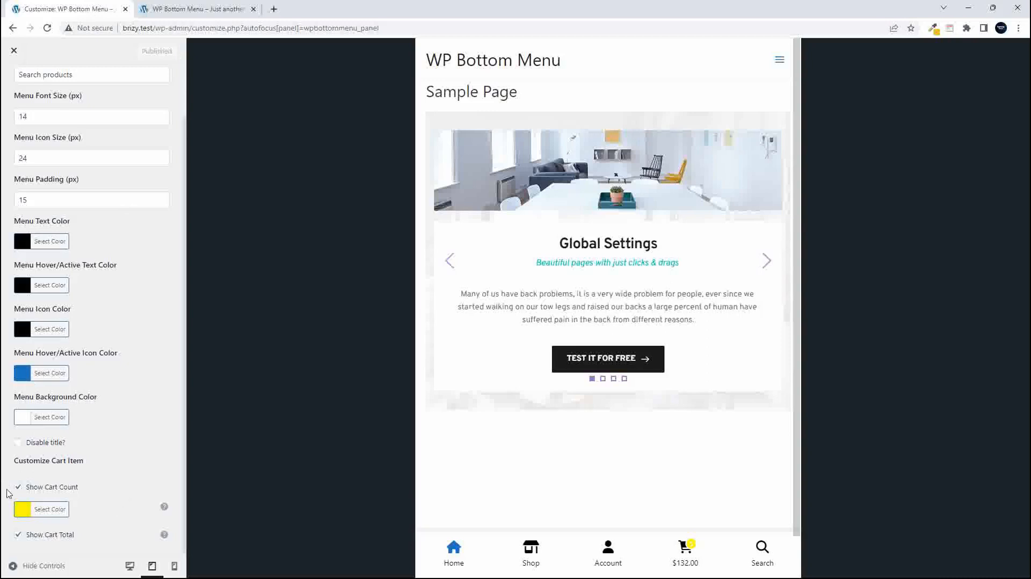
pyautogui.click(23, 509)
pyautogui.scroll(-2, 113, 509)
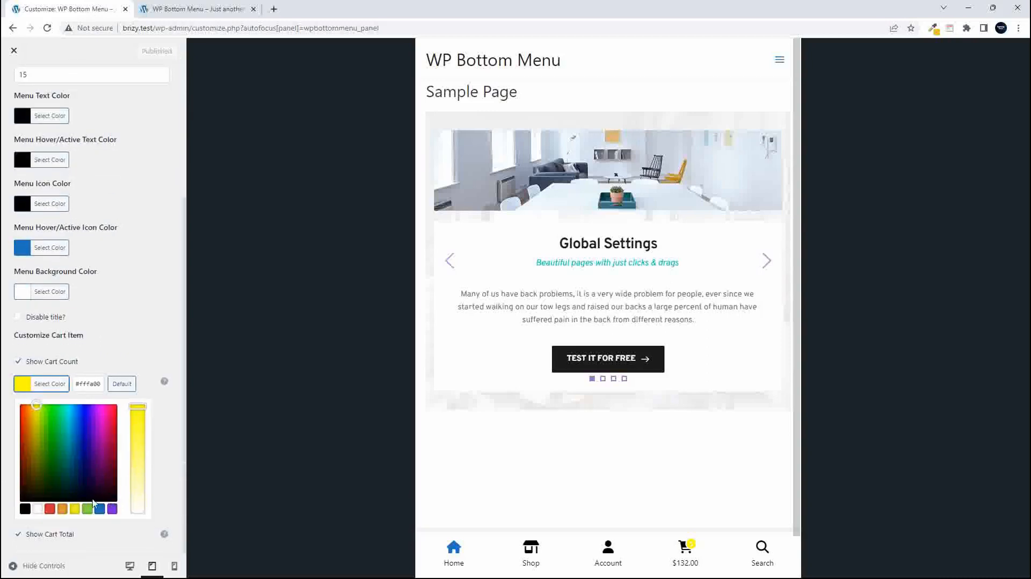
pyautogui.click(51, 510)
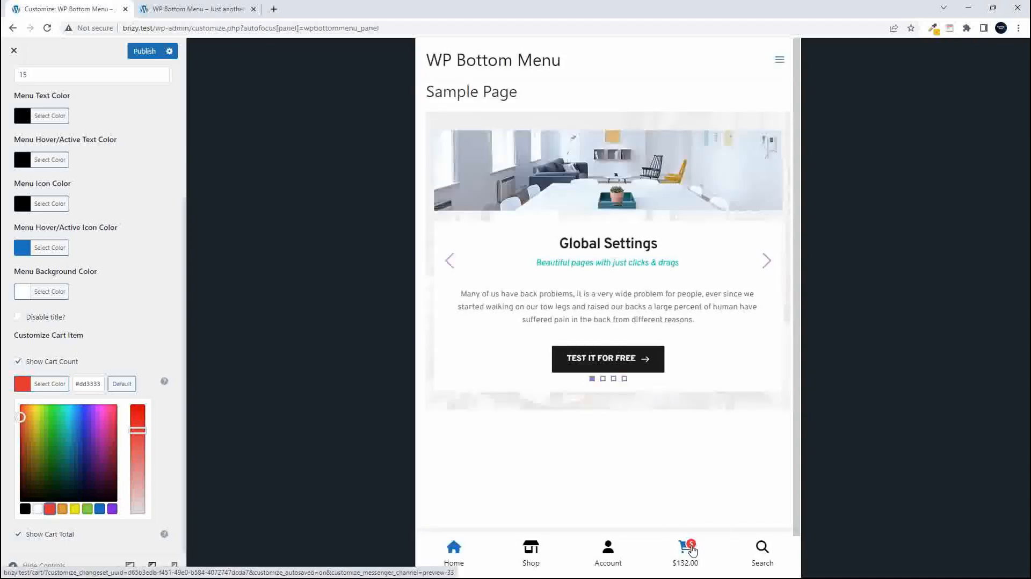
pyautogui.click(127, 344)
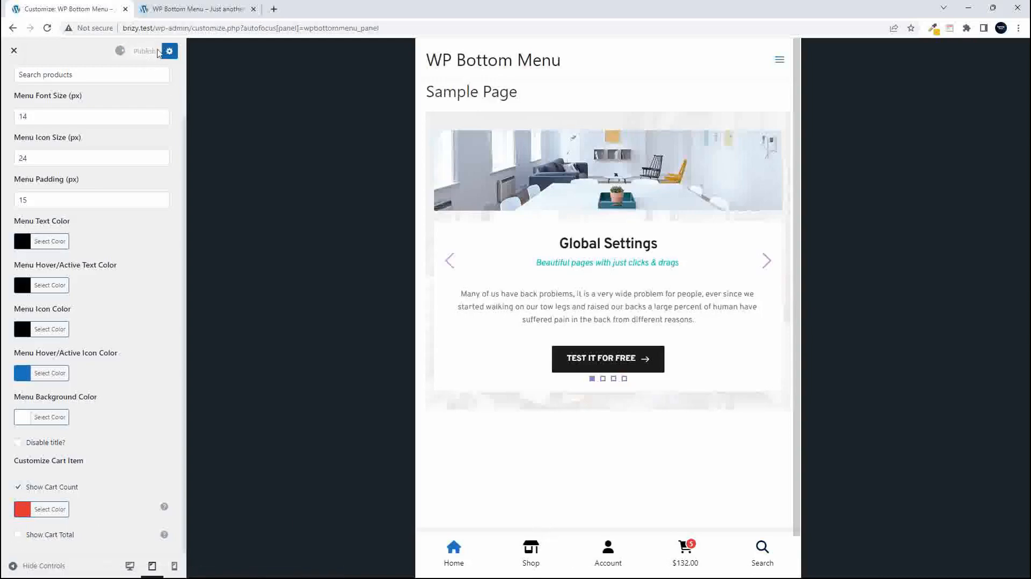
# Step: Reload the emulated mobile front page and check the cart item in the bottom menu
pyautogui.click(193, 9)
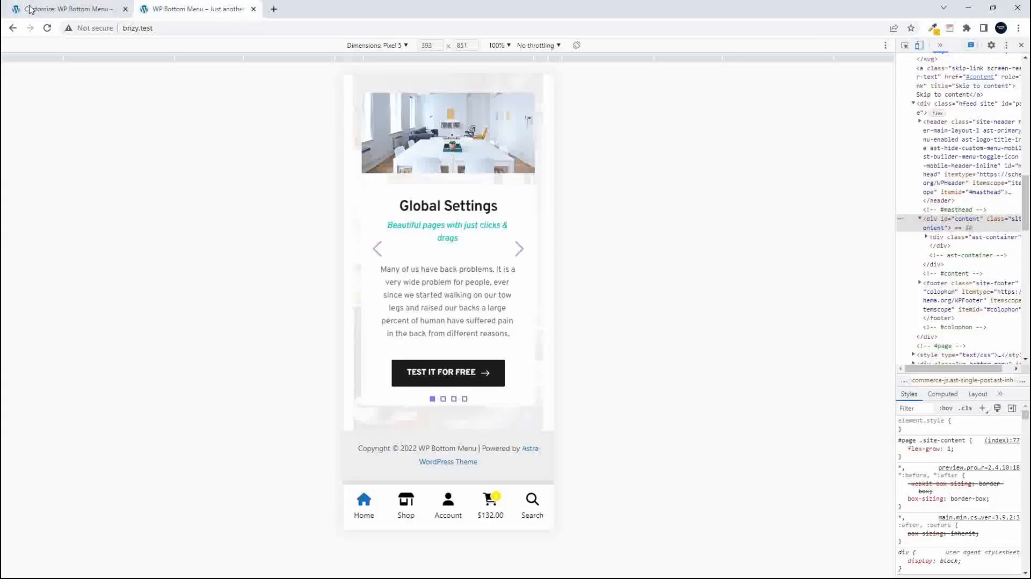
pyautogui.click(47, 29)
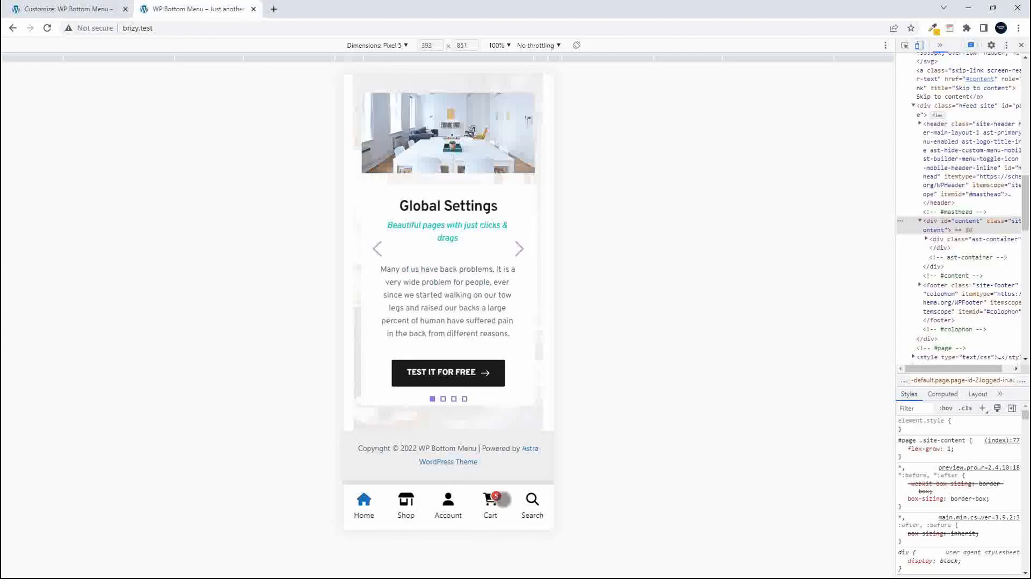
pyautogui.scroll(1, 345, 527)
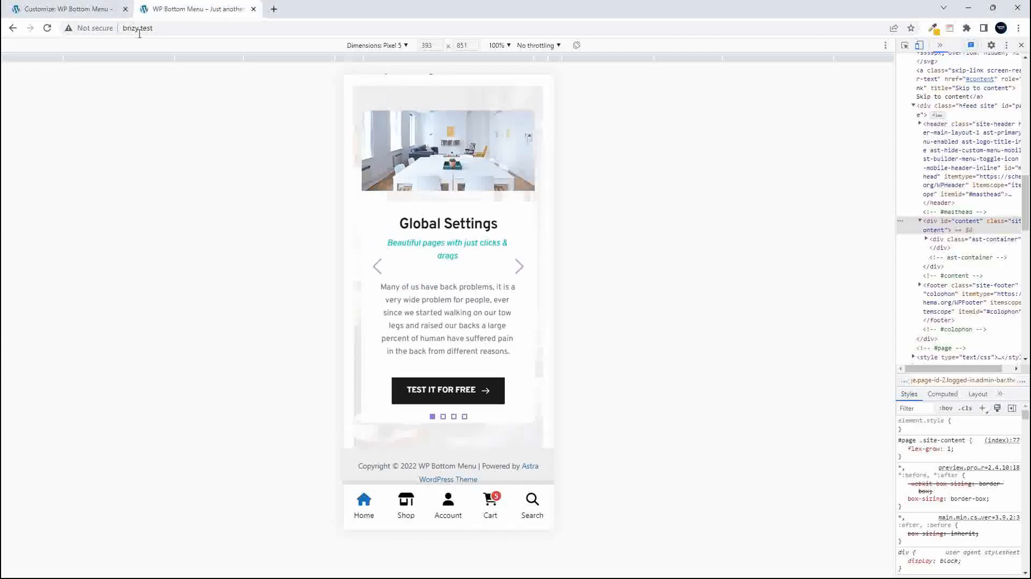
# Step: Turn off the cart count in the Customizer, publish the change, and reload the emulated front page
pyautogui.click(77, 10)
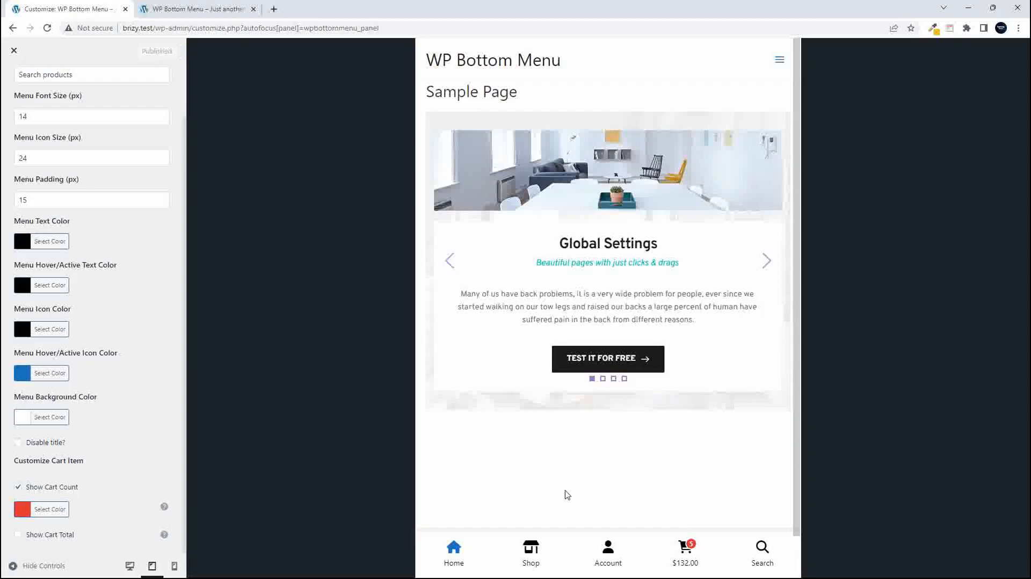
pyautogui.click(18, 488)
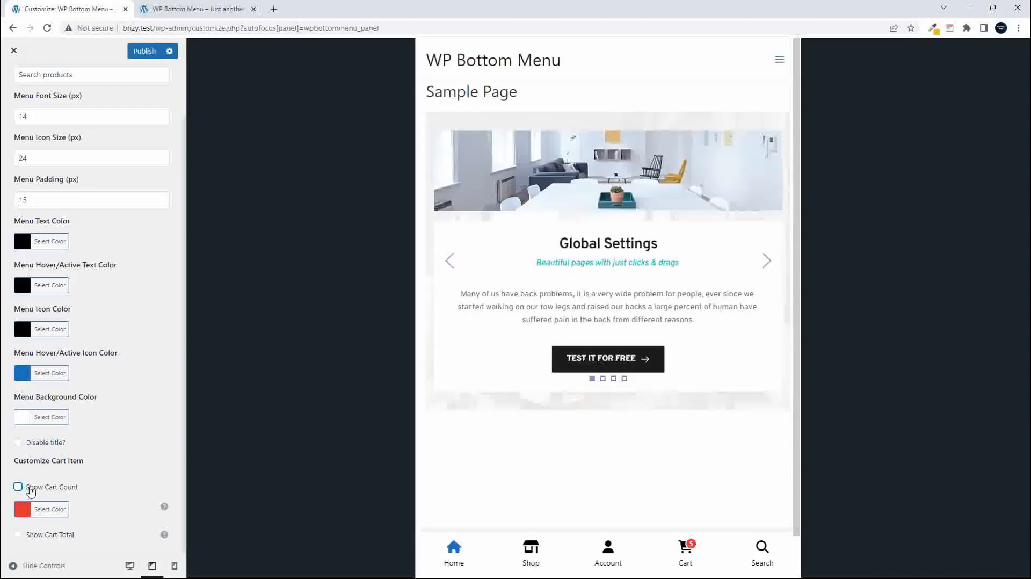
pyautogui.click(144, 51)
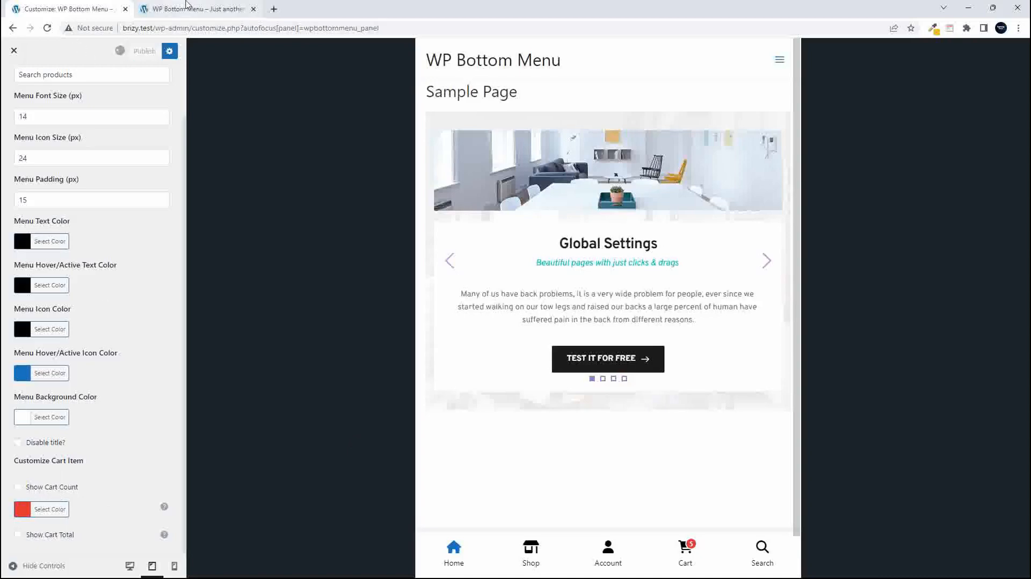
pyautogui.click(195, 9)
pyautogui.click(47, 29)
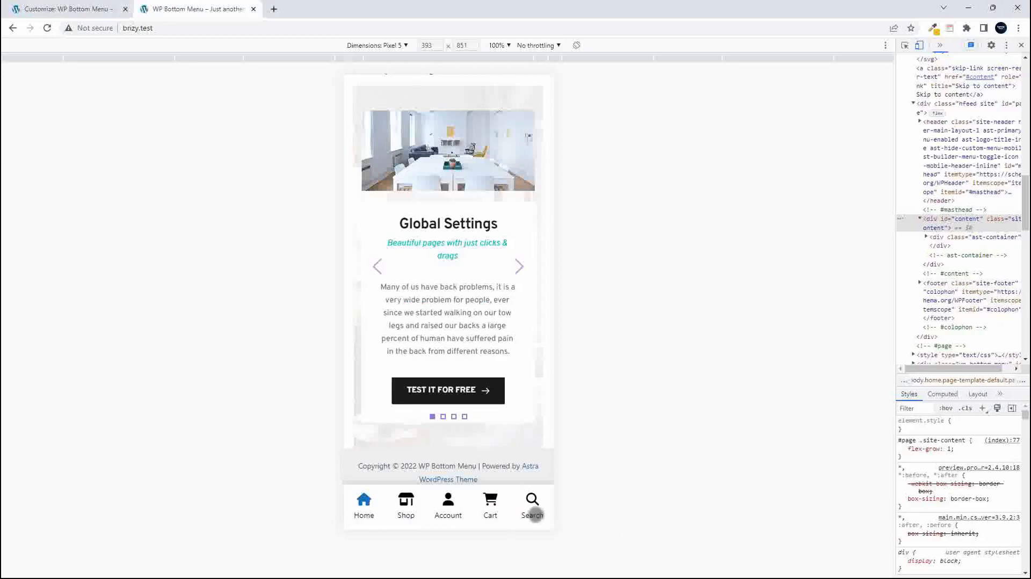
# Step: Turn the cart count back on and disable the menu titles, publish, and reload the emulated front page
pyautogui.click(81, 9)
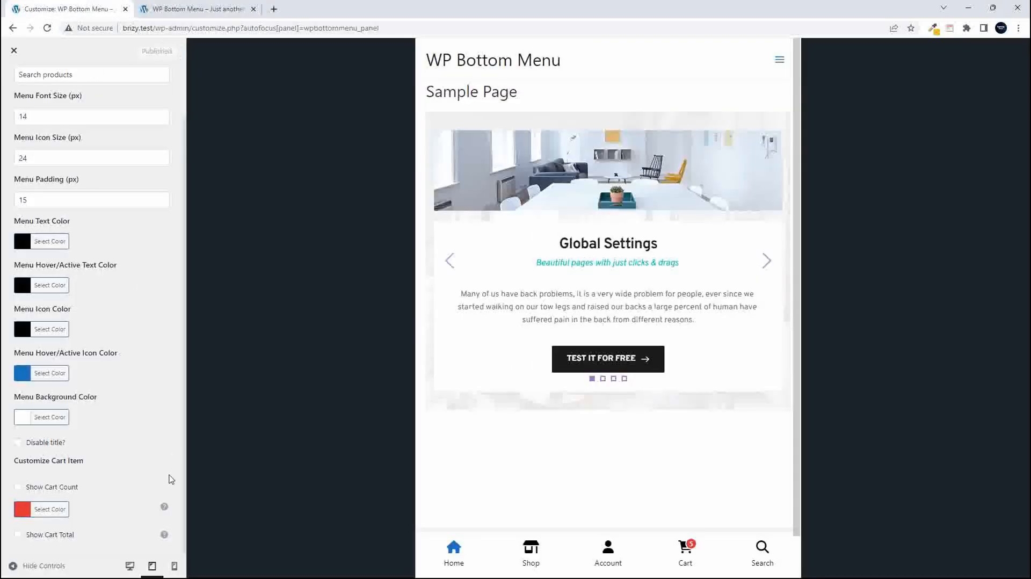
pyautogui.click(18, 487)
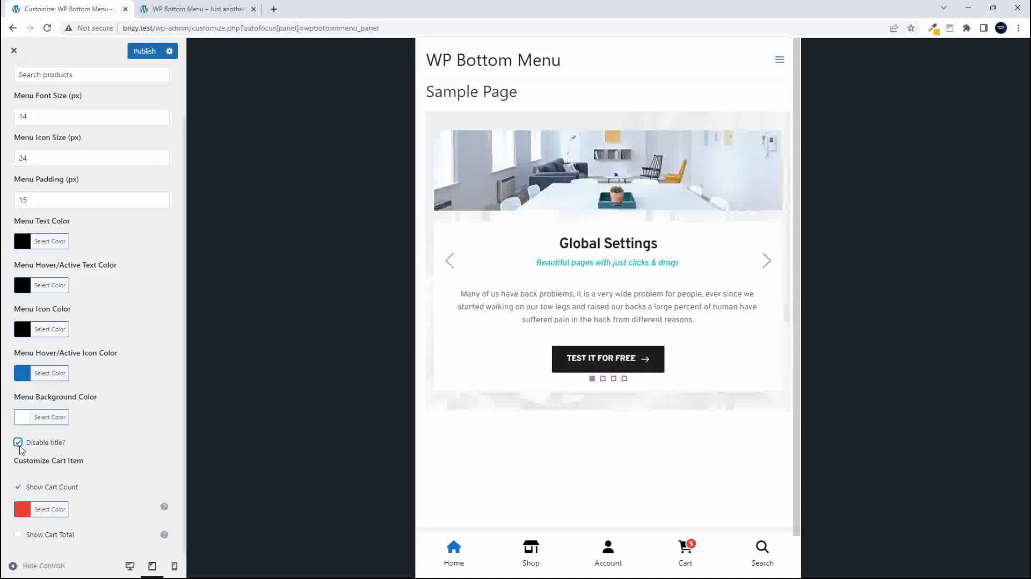
pyautogui.click(143, 51)
pyautogui.click(174, 9)
pyautogui.click(47, 28)
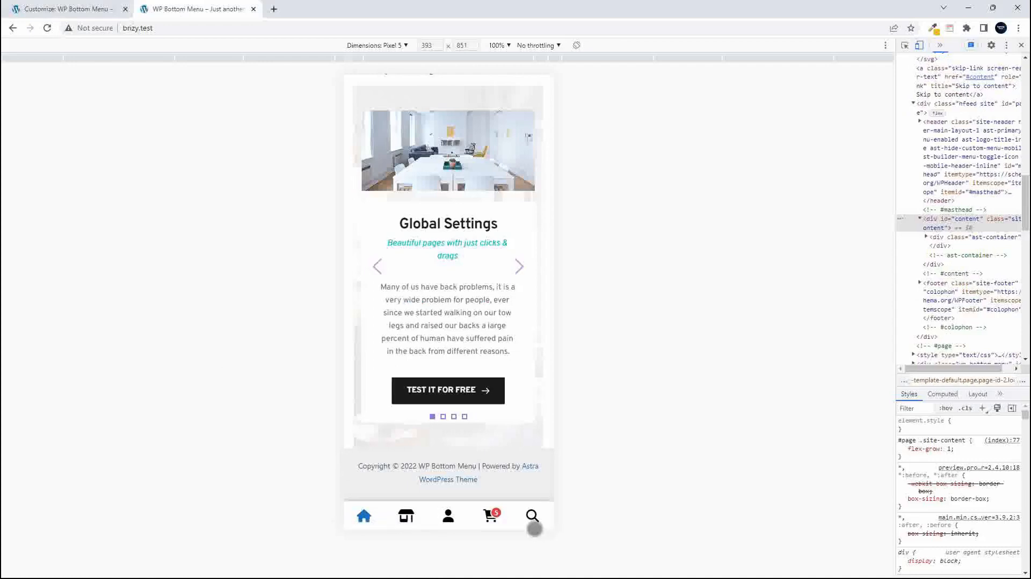
# Step: Turn the cart total back on in the Customizer, publish it, and reload the emulated front page
pyautogui.click(81, 9)
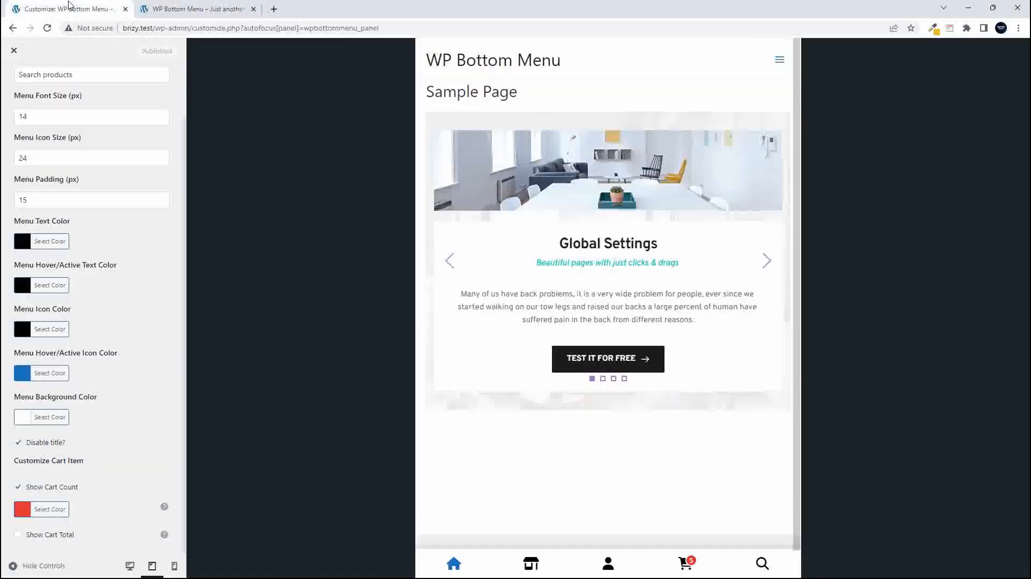
pyautogui.scroll(1, 69, 345)
pyautogui.scroll(-1, 76, 396)
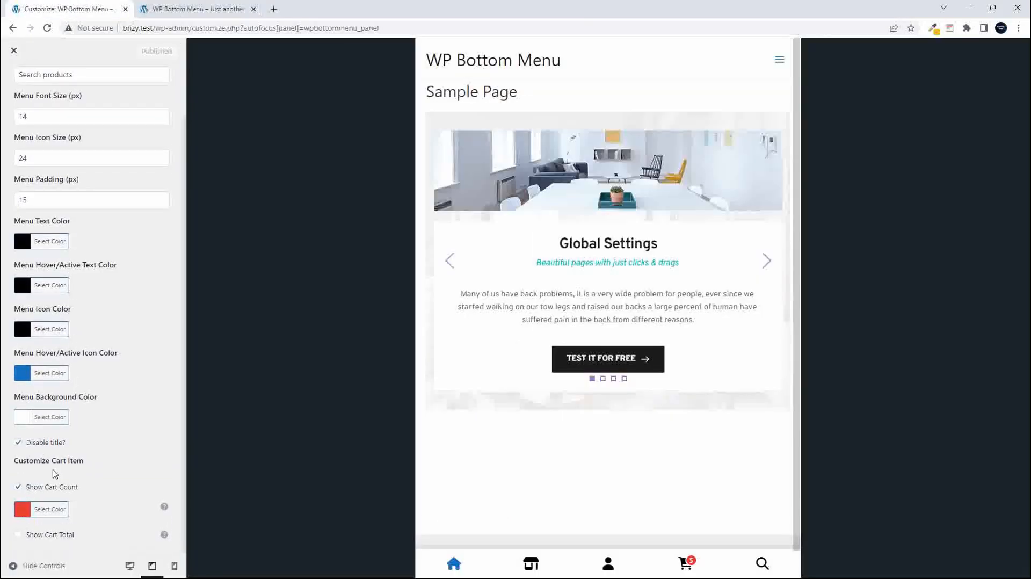
pyautogui.click(20, 535)
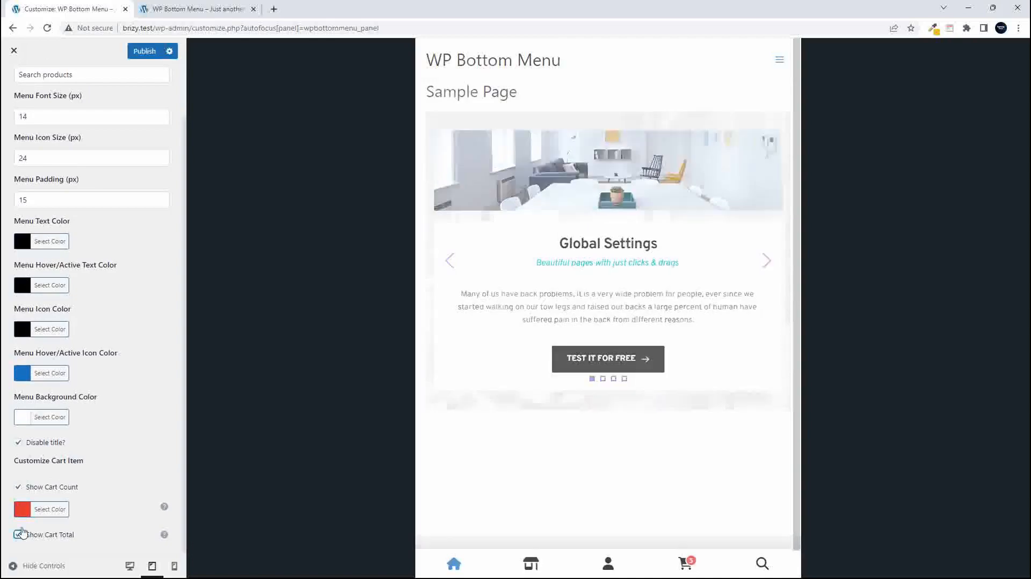
pyautogui.click(143, 51)
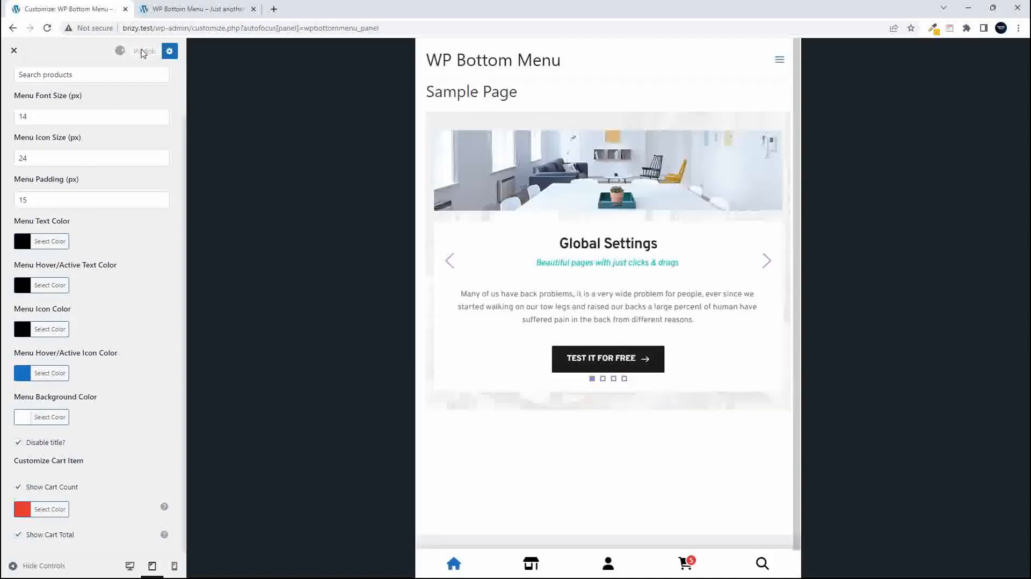
pyautogui.click(198, 8)
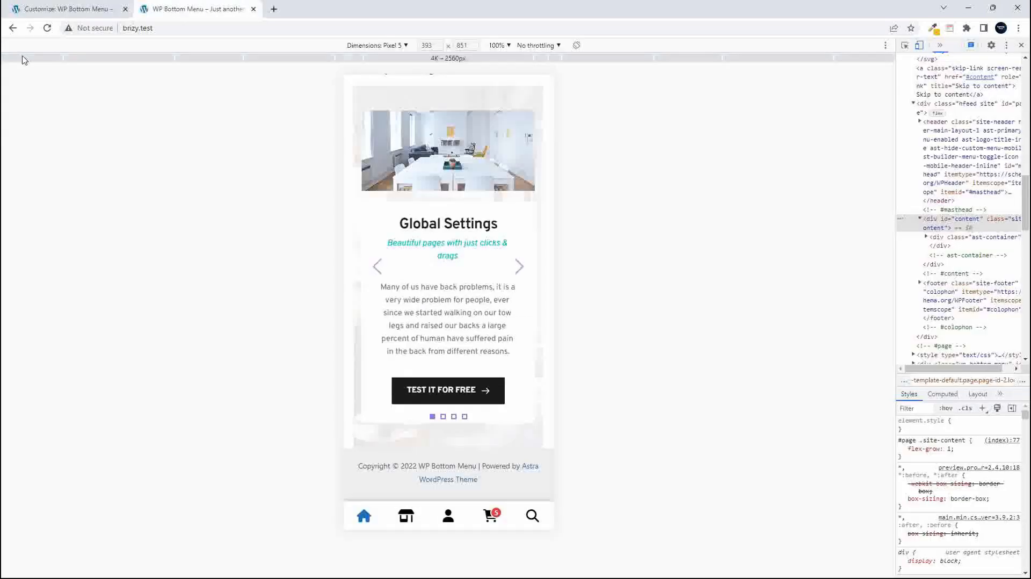
pyautogui.click(47, 28)
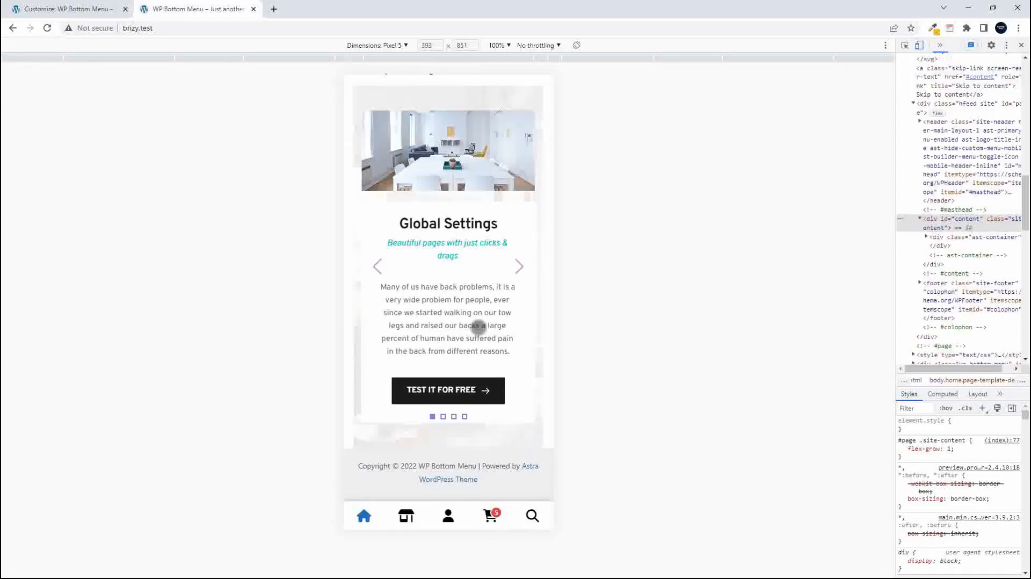
# Step: Turn the menu titles back on in the Customizer, publish the change, and reload the emulated front page
pyautogui.click(40, 15)
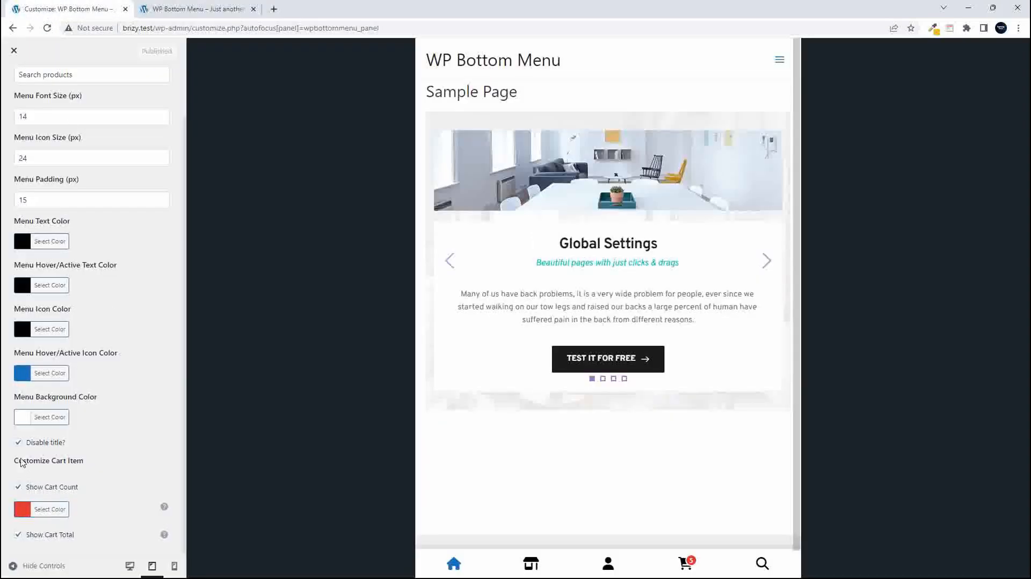
pyautogui.click(18, 443)
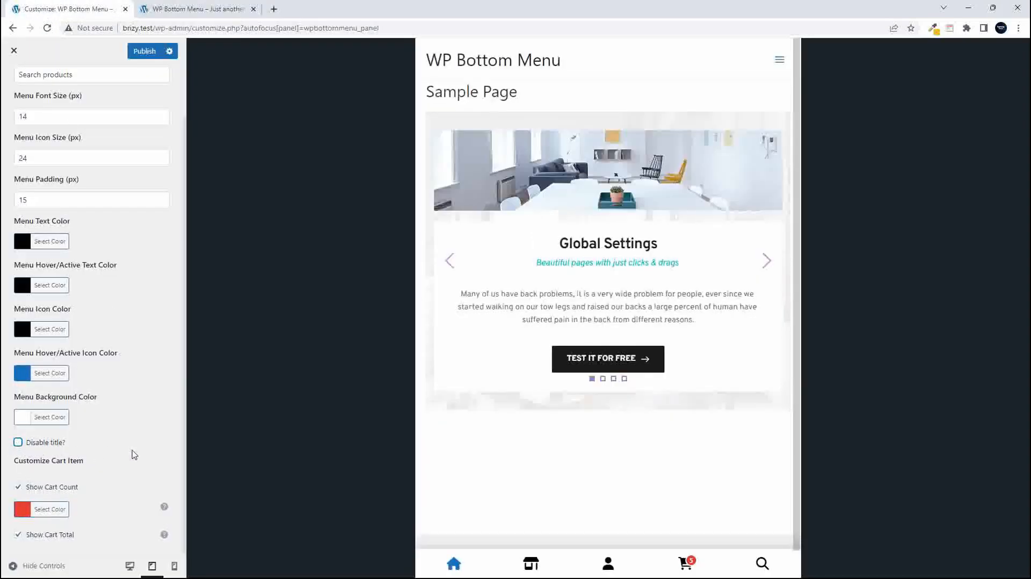
pyautogui.click(145, 51)
pyautogui.click(193, 8)
pyautogui.click(48, 29)
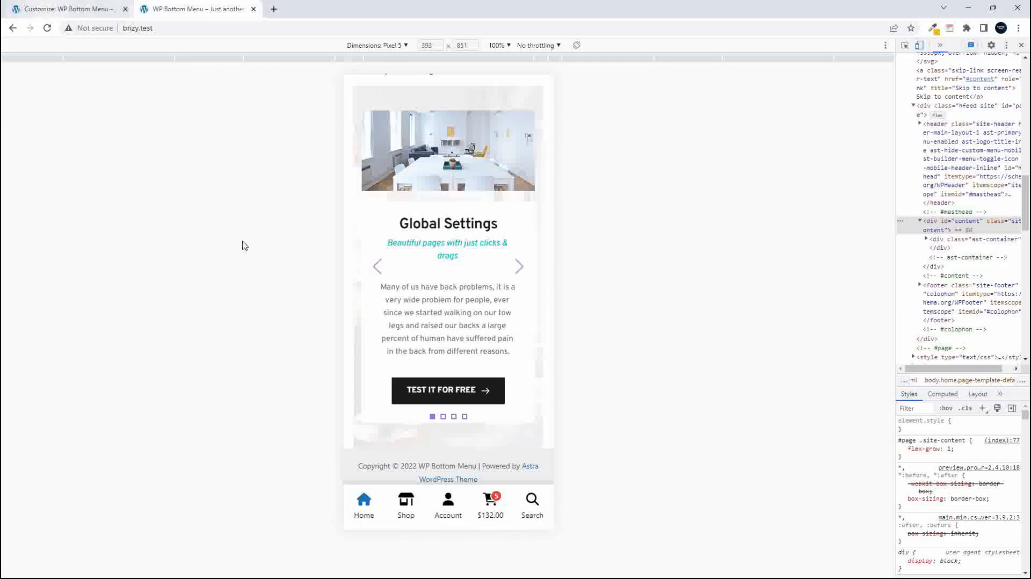
# Step: Check the bottom menu on the front page, open the Shop page from it, and look through the products
pyautogui.scroll(-1, 429, 382)
pyautogui.scroll(2, 433, 386)
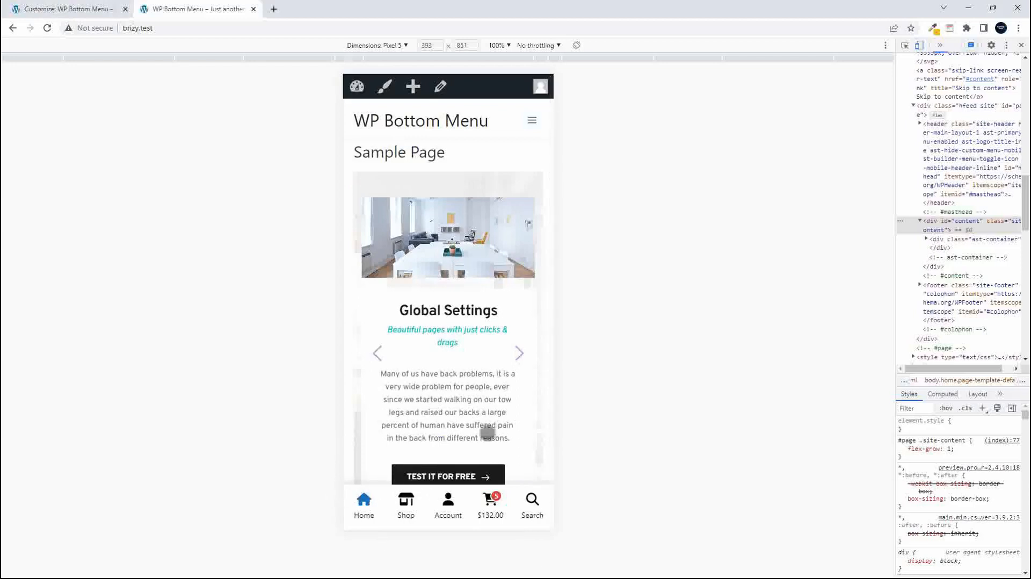
pyautogui.click(406, 505)
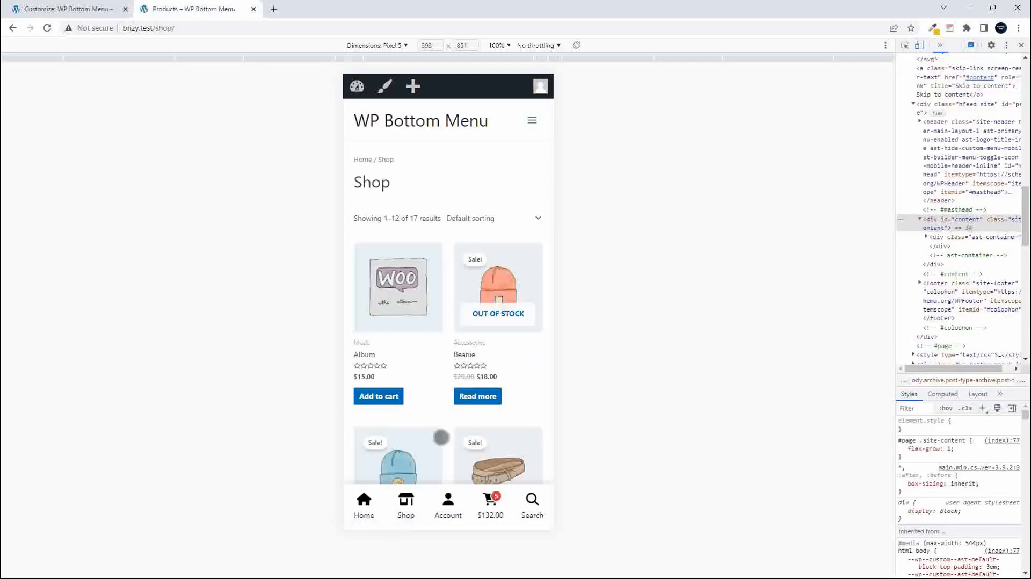
pyautogui.scroll(-5, 441, 437)
pyautogui.scroll(-11, 441, 437)
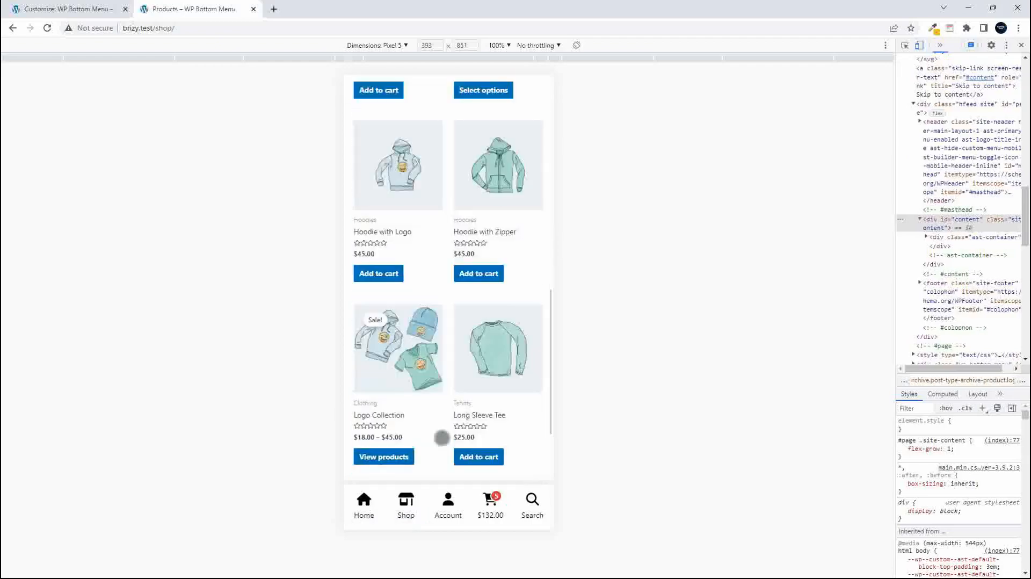
pyautogui.scroll(5, 441, 438)
pyautogui.scroll(11, 441, 438)
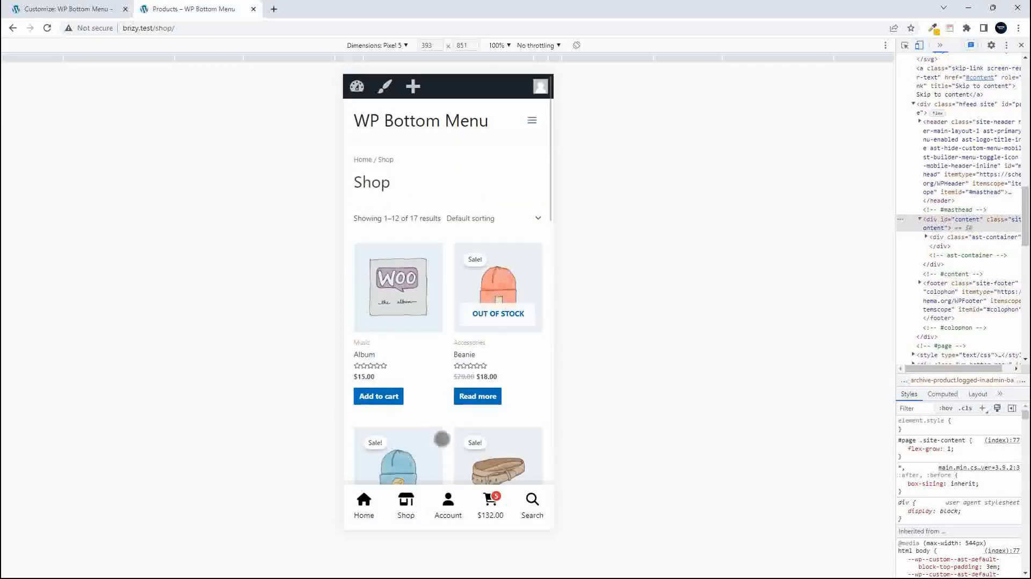
# Step: Return to the Customizer and open the Menu Items section of WP Bottom Menu
pyautogui.click(69, 8)
pyautogui.scroll(2, 128, 363)
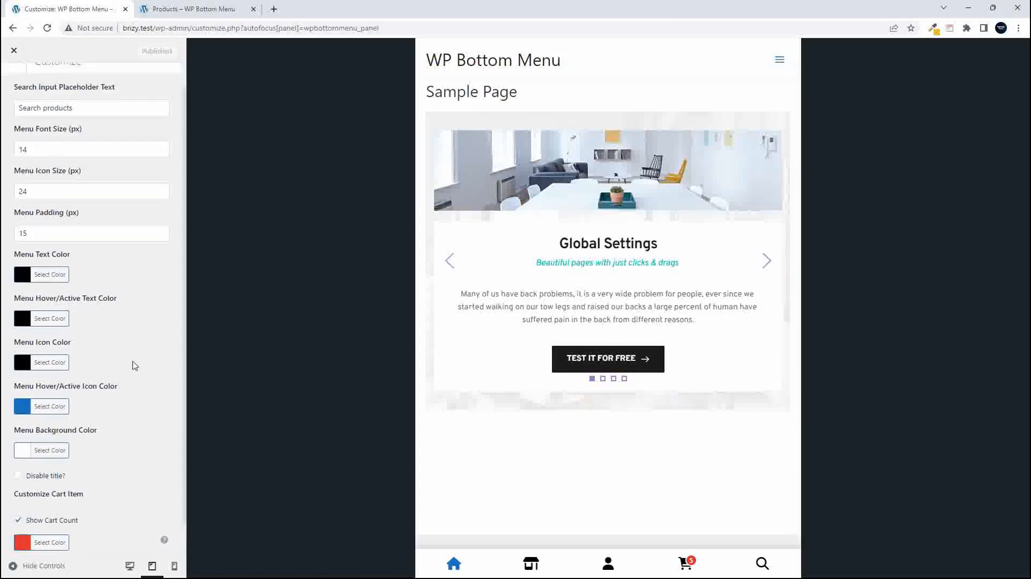
pyautogui.click(24, 81)
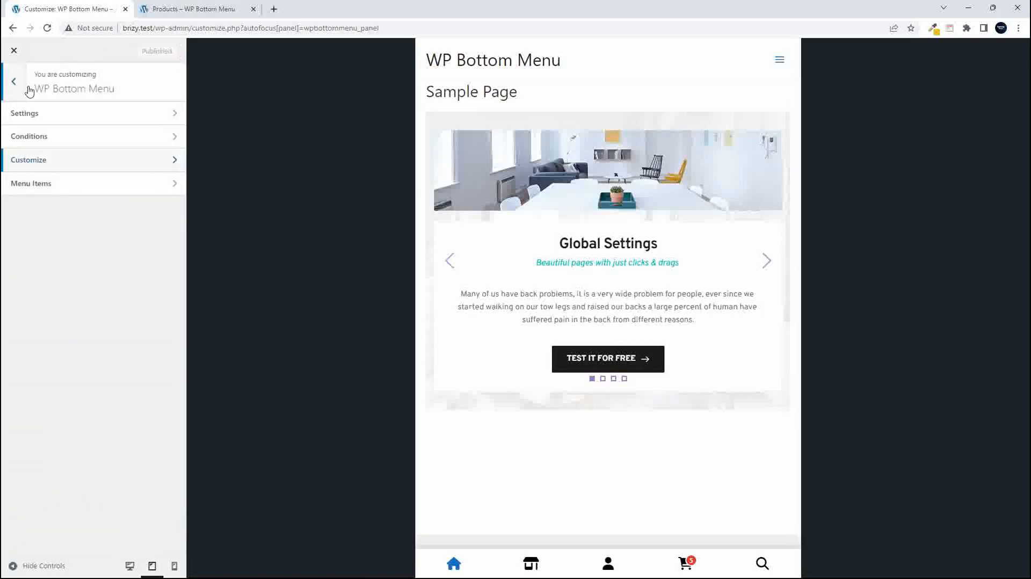
pyautogui.click(95, 184)
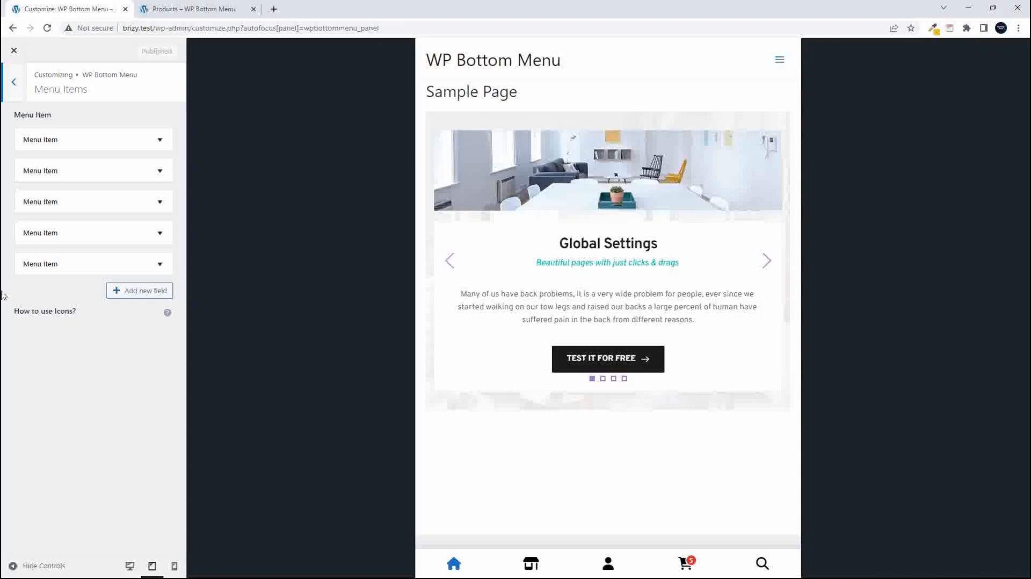
# Step: Examine the first menu item's settings and the available menu types, leaving the type at Home Page, and collapse the item
pyautogui.click(129, 143)
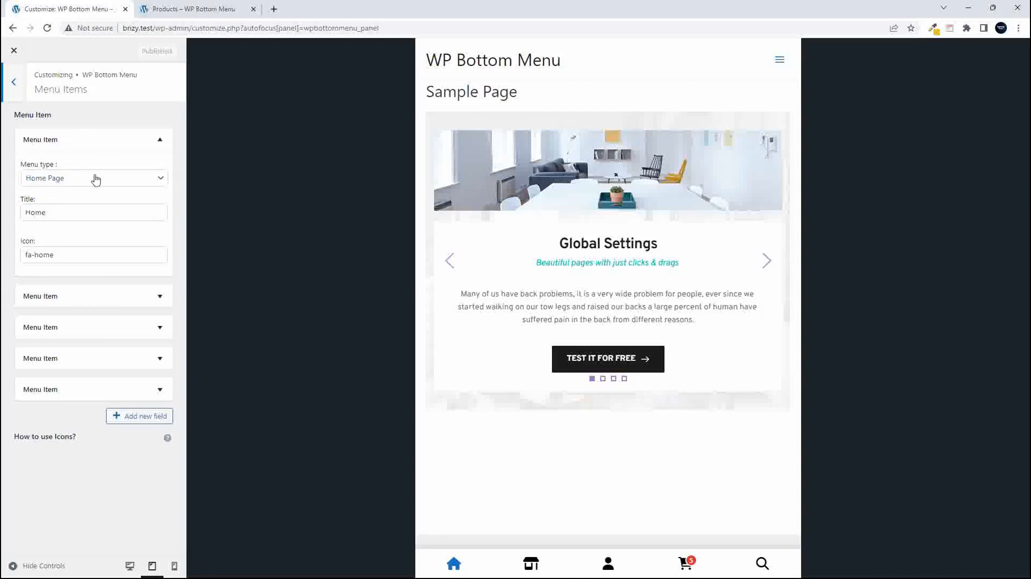
pyautogui.click(57, 182)
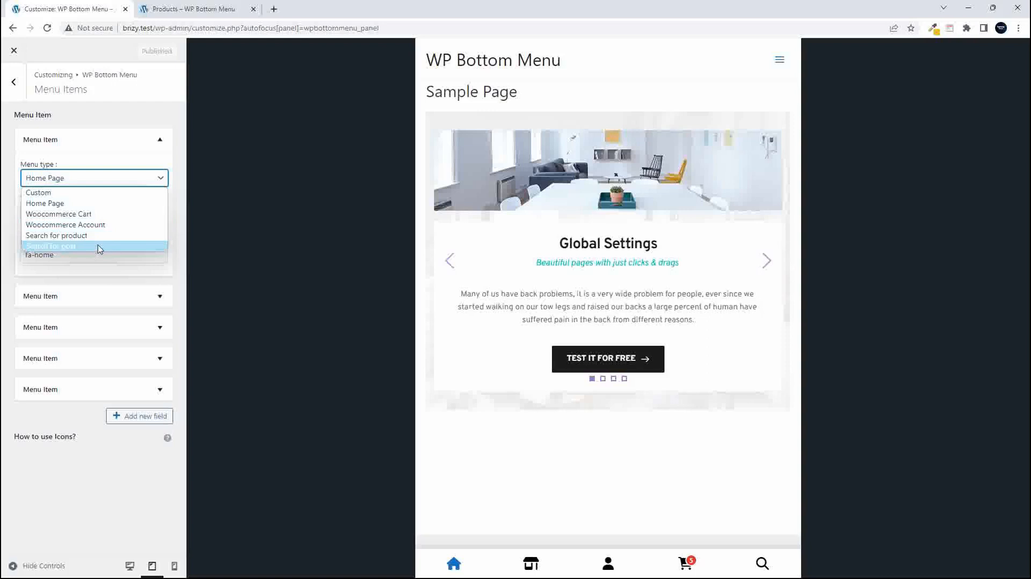
pyautogui.click(123, 173)
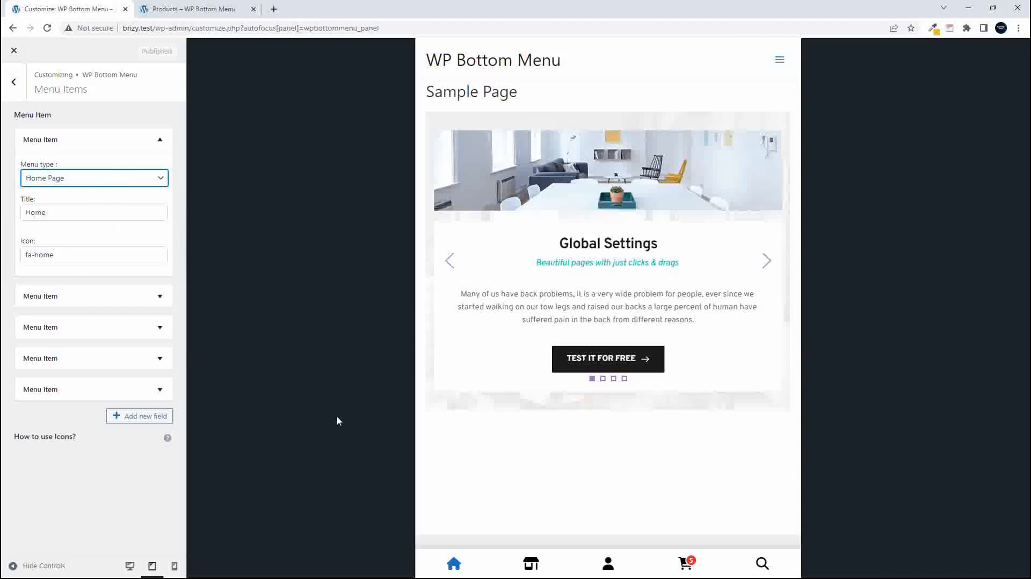
pyautogui.click(111, 139)
pyautogui.click(111, 139)
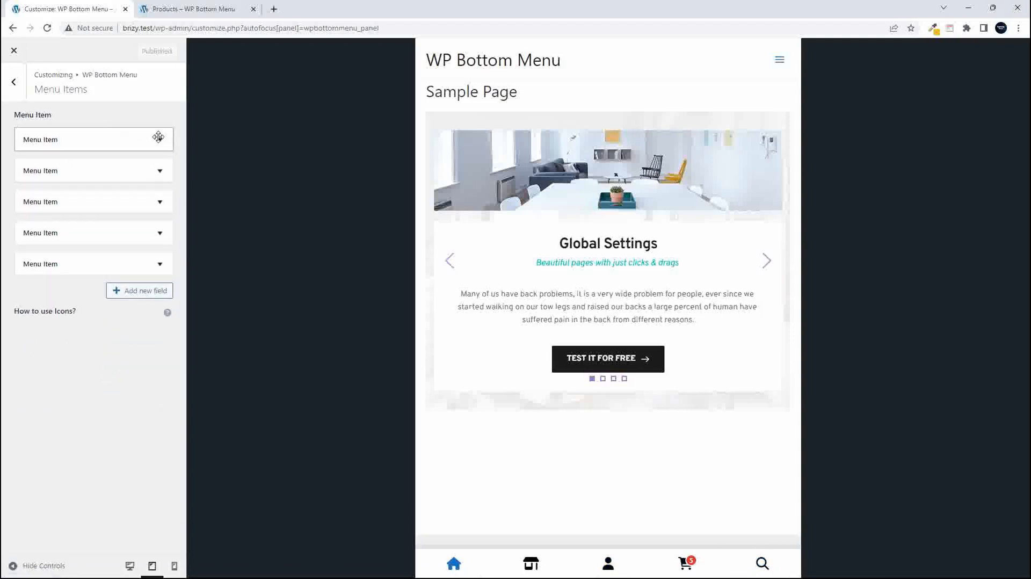
# Step: Add a sixth menu item and set its menu type to Custom
pyautogui.click(119, 297)
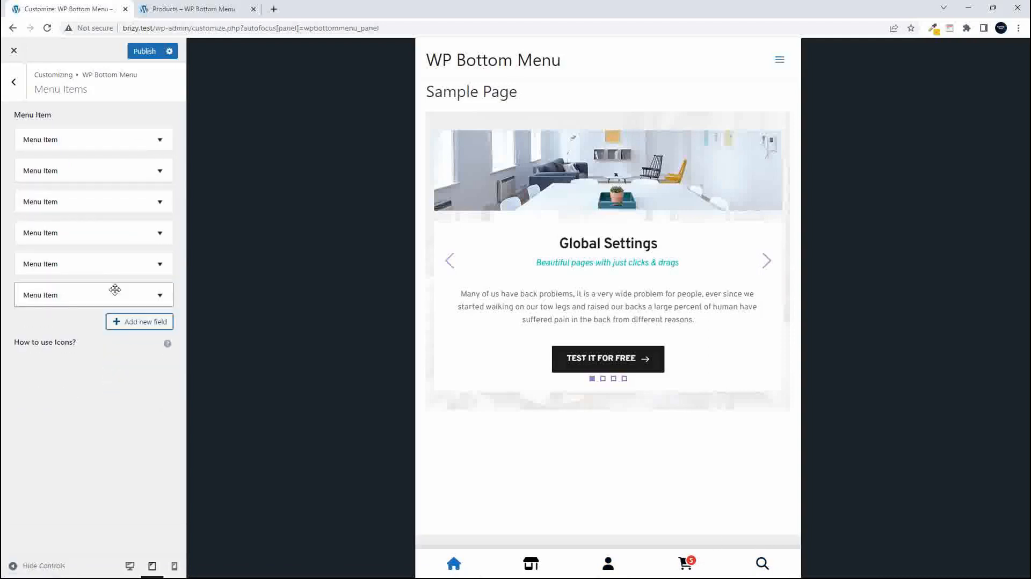
pyautogui.click(159, 295)
pyautogui.click(160, 334)
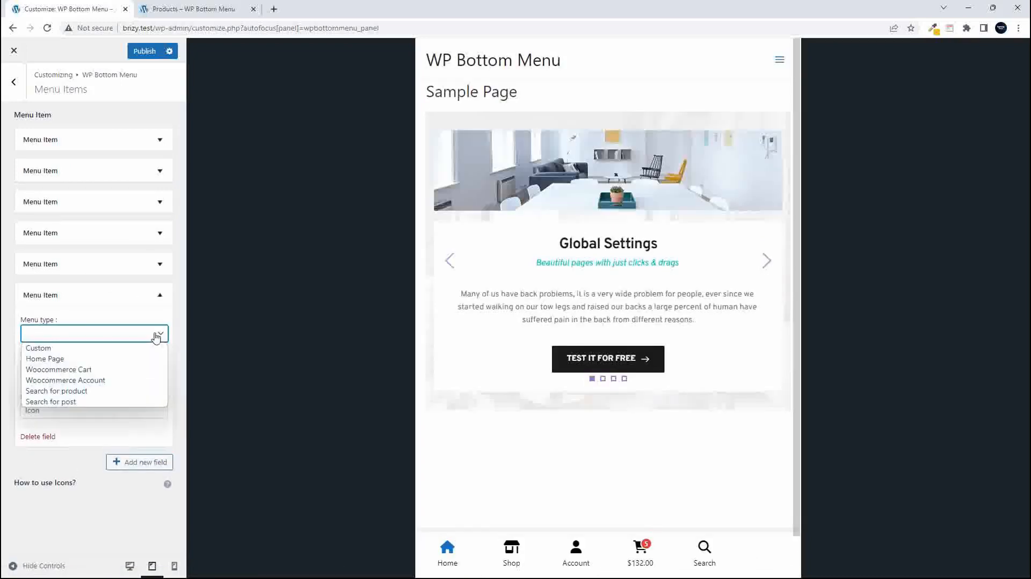
pyautogui.click(35, 349)
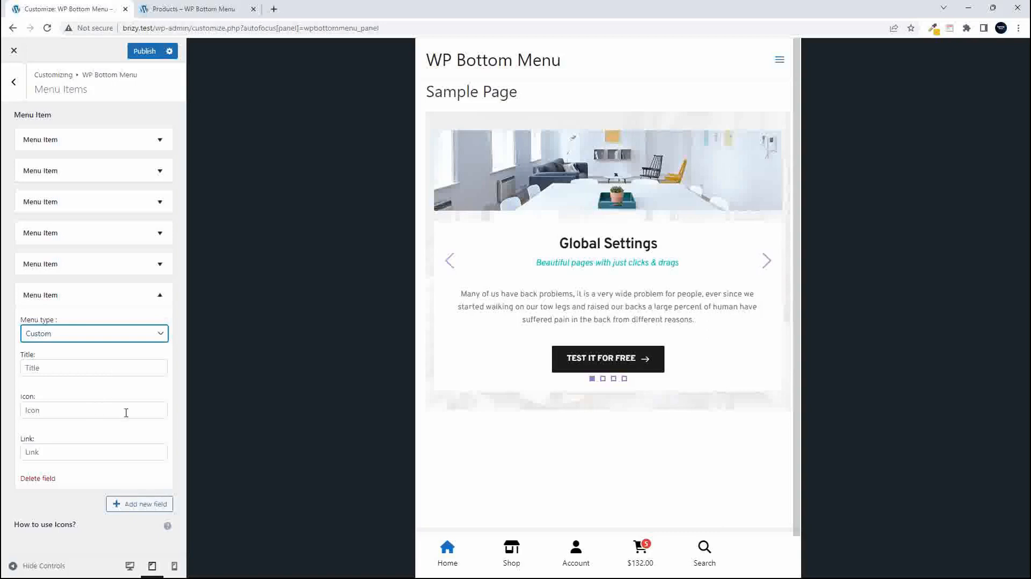
# Step: Turn off mobile emulation on the Shop page and copy the link address of the Belt product
pyautogui.click(207, 9)
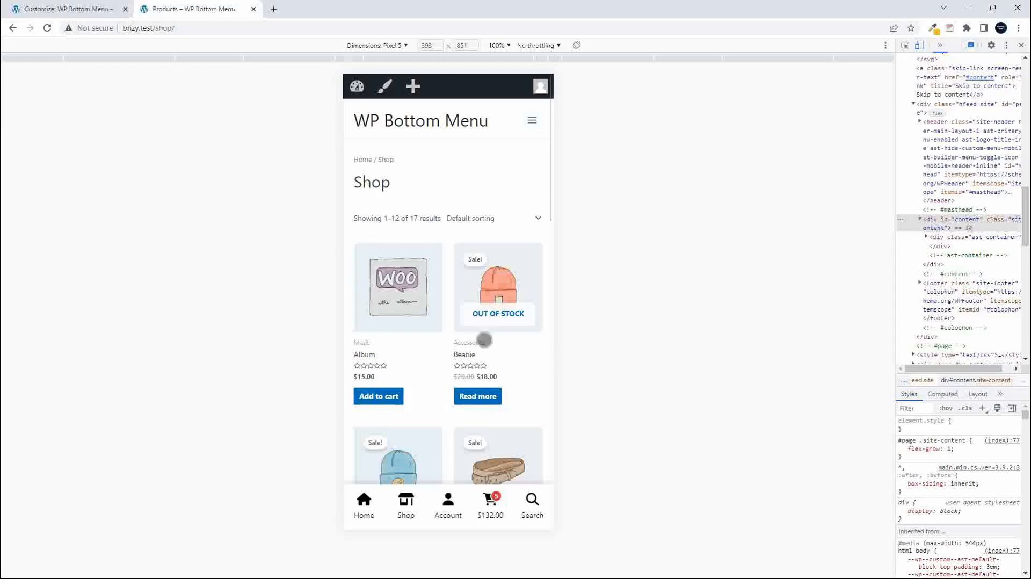
pyautogui.scroll(-4, 504, 345)
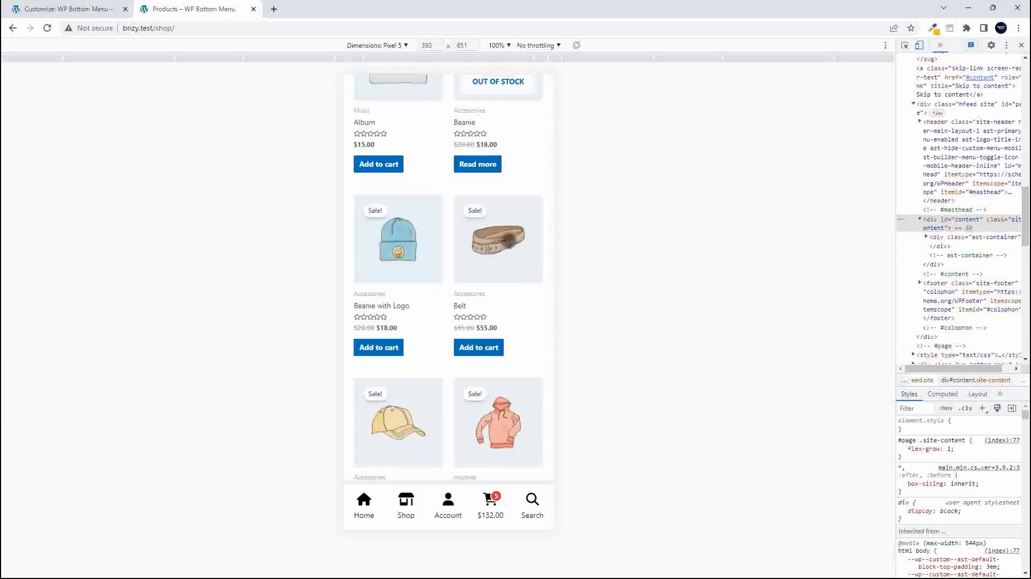
pyautogui.rightClick(505, 243)
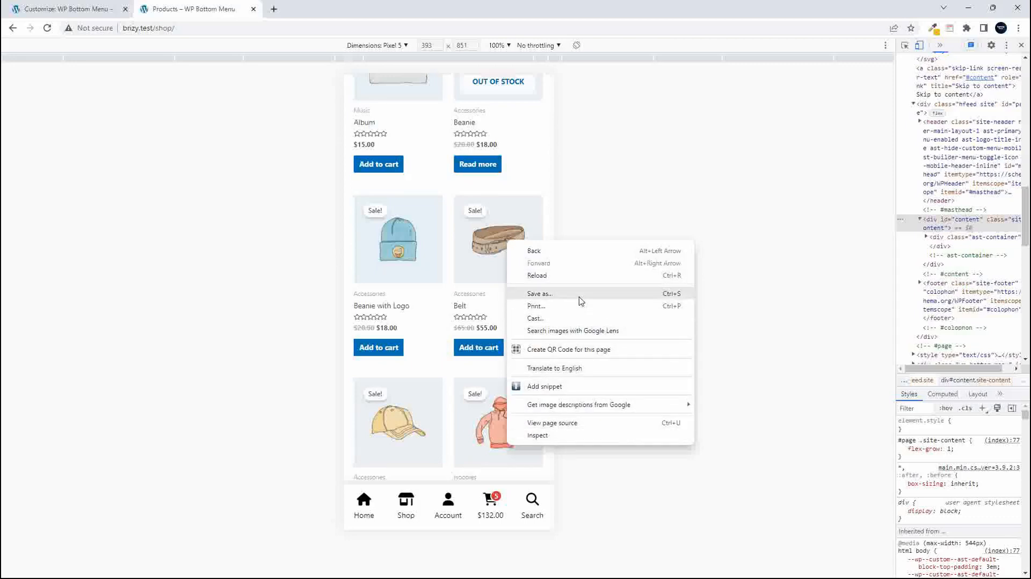
pyautogui.click(919, 45)
pyautogui.click(919, 45)
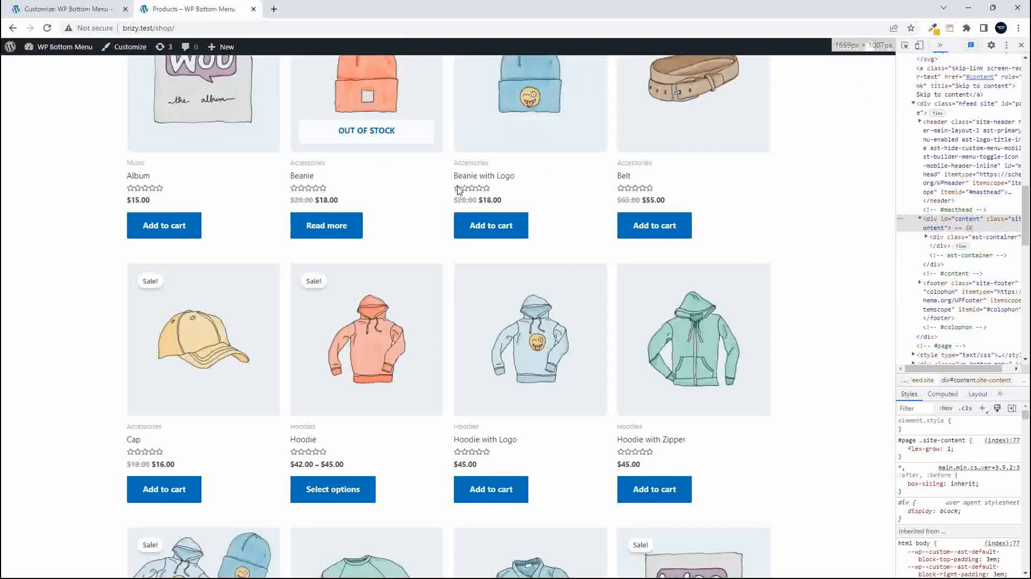
pyautogui.rightClick(656, 139)
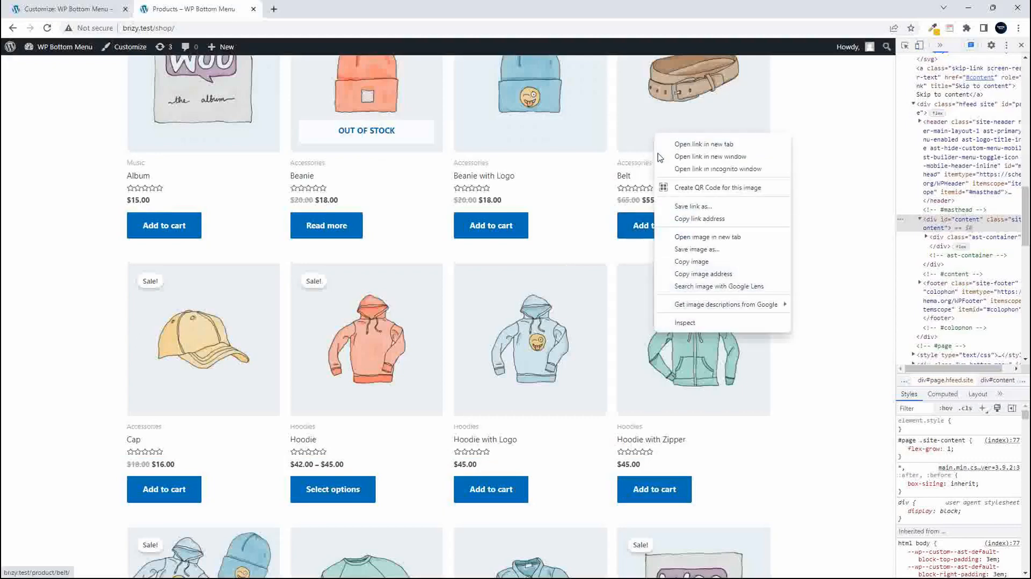
pyautogui.click(699, 225)
pyautogui.click(76, 10)
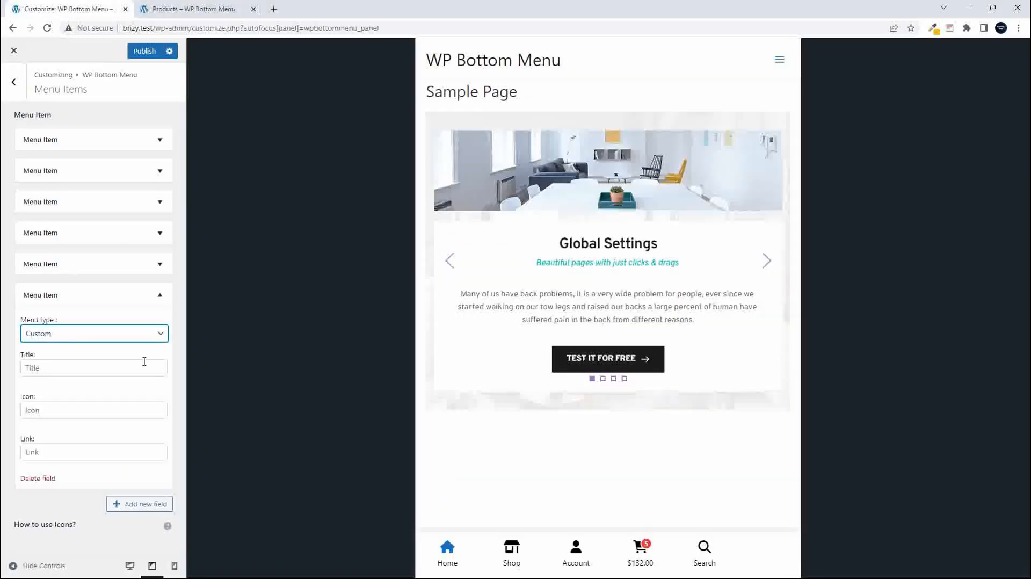
pyautogui.click(59, 452)
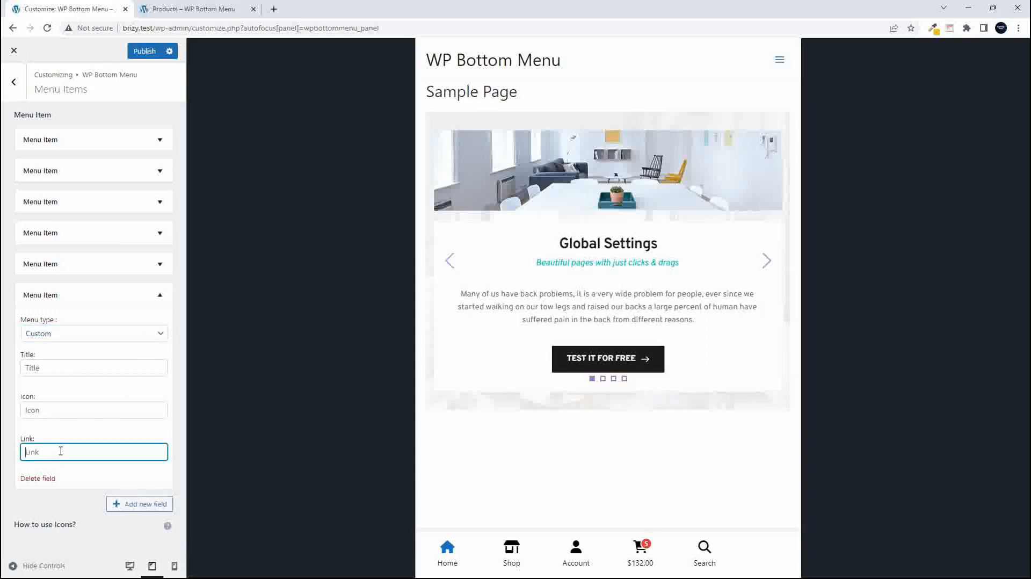
pyautogui.write('http://brizy.test/product/belt/')
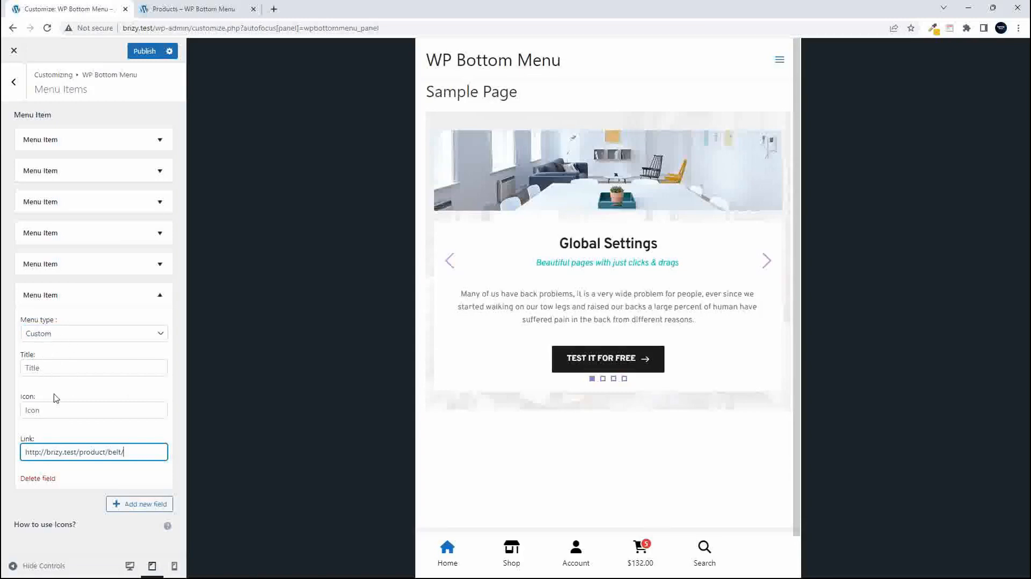
# Step: Open the Font Awesome website in a new browser tab and filter its icon library to free icons
pyautogui.click(48, 410)
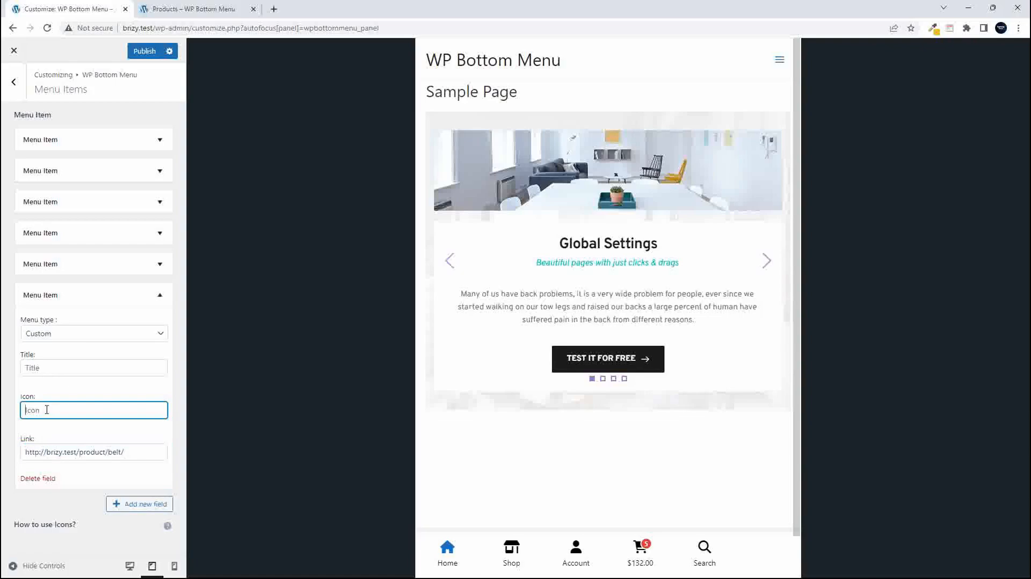
pyautogui.click(274, 9)
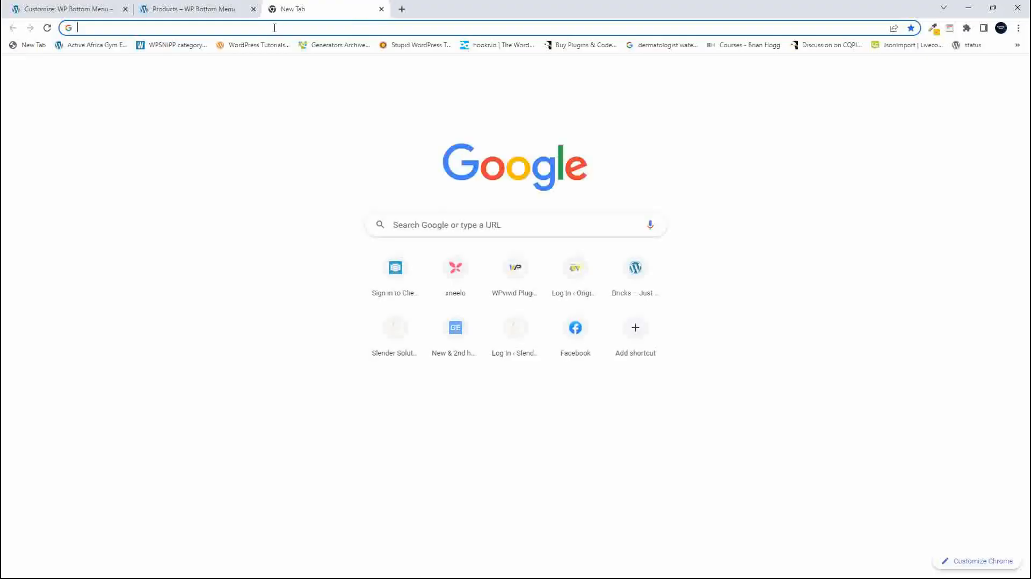
pyautogui.write('font')
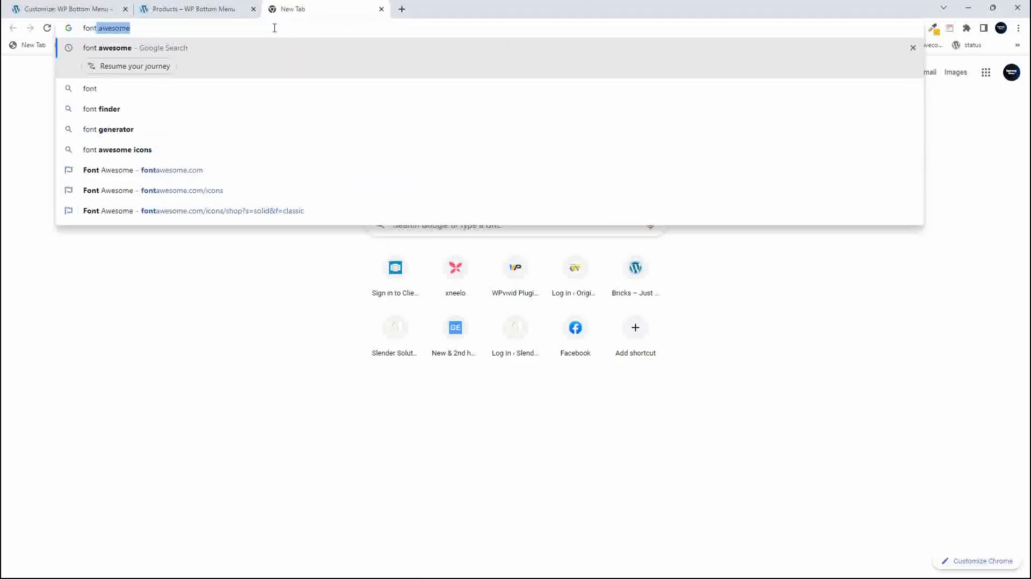
pyautogui.press('Return')
pyautogui.click(165, 159)
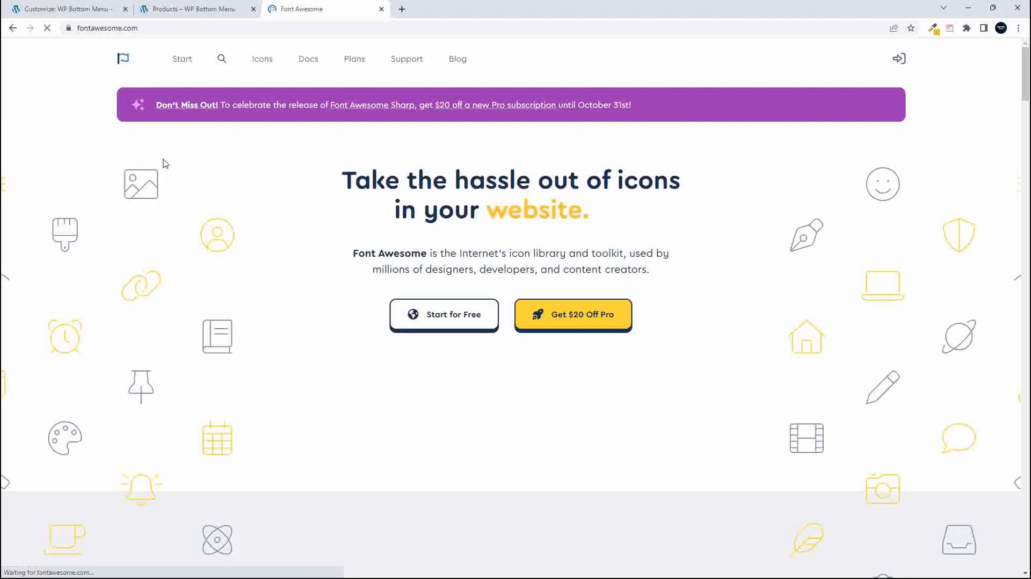
pyautogui.click(221, 60)
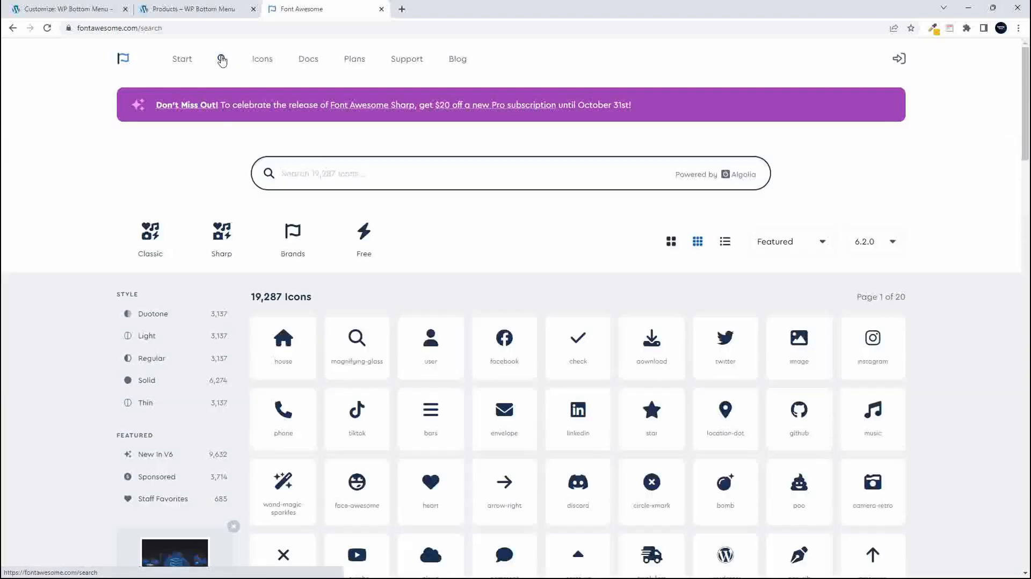
pyautogui.click(364, 250)
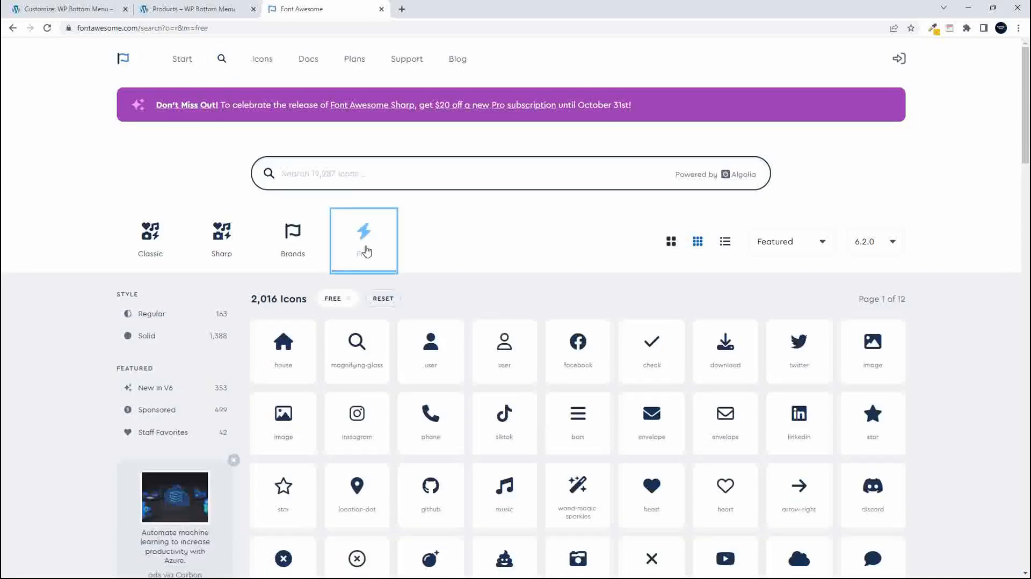
# Step: Search the free icons for "belt" and for "gift", and open the details of the solid gift icon
pyautogui.click(315, 179)
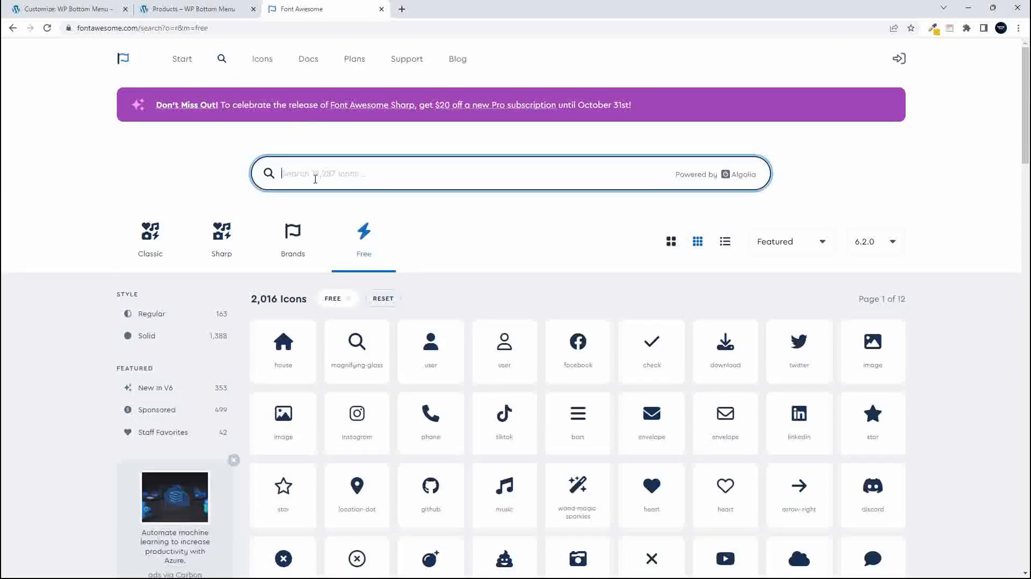
pyautogui.write('belt')
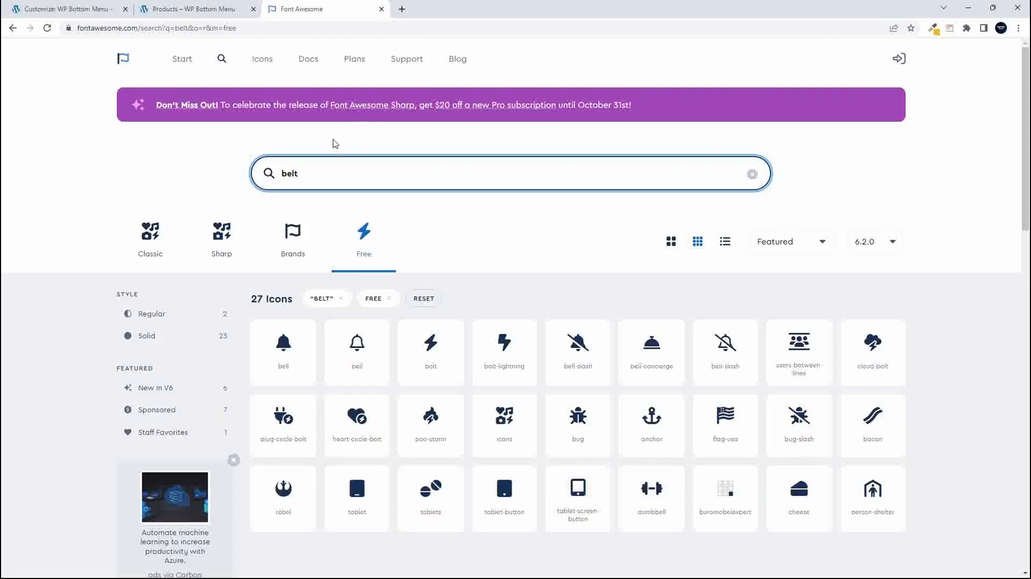
pyautogui.moveTo(317, 177); pyautogui.dragTo(193, 170)
pyautogui.write('gift')
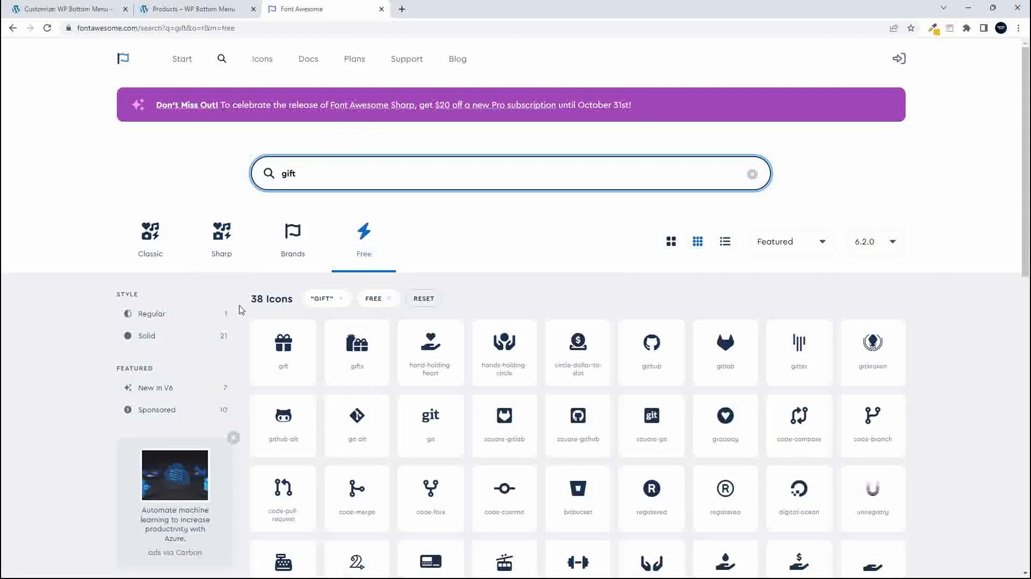
pyautogui.click(288, 354)
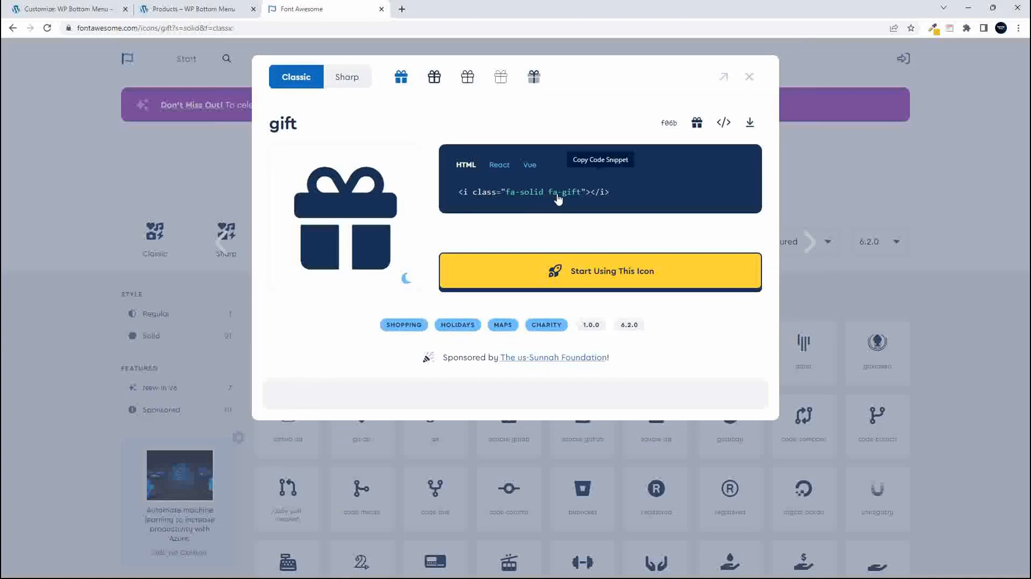
# Step: Set the new custom menu item's icon to fa-gift, the Font Awesome gift icon, and its title to "Gift" in the Customizer
pyautogui.click(575, 199)
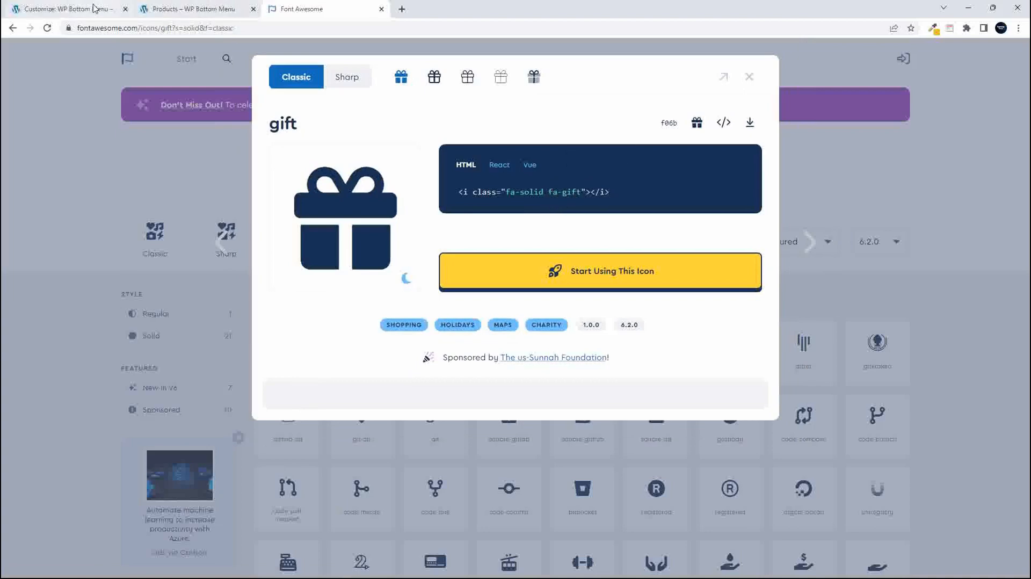
pyautogui.click(171, 9)
pyautogui.click(62, 9)
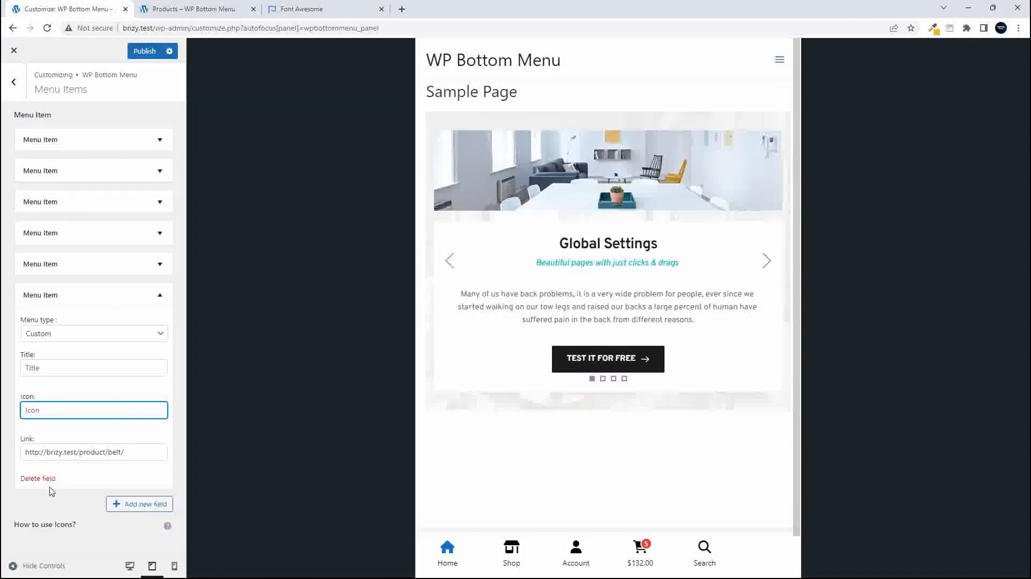
pyautogui.click(45, 410)
pyautogui.write('fa-gift')
pyautogui.click(58, 365)
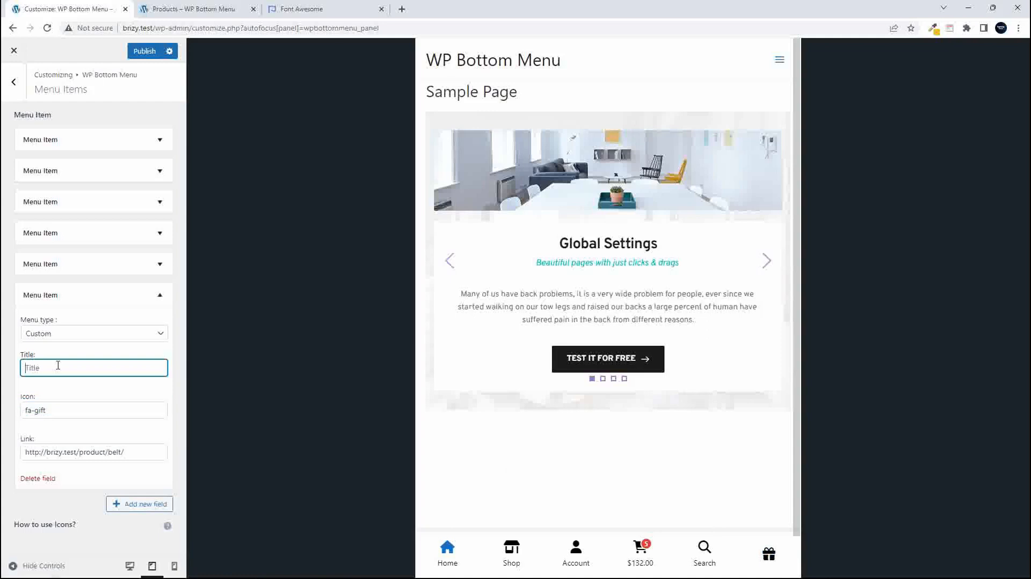
pyautogui.write('Ide')
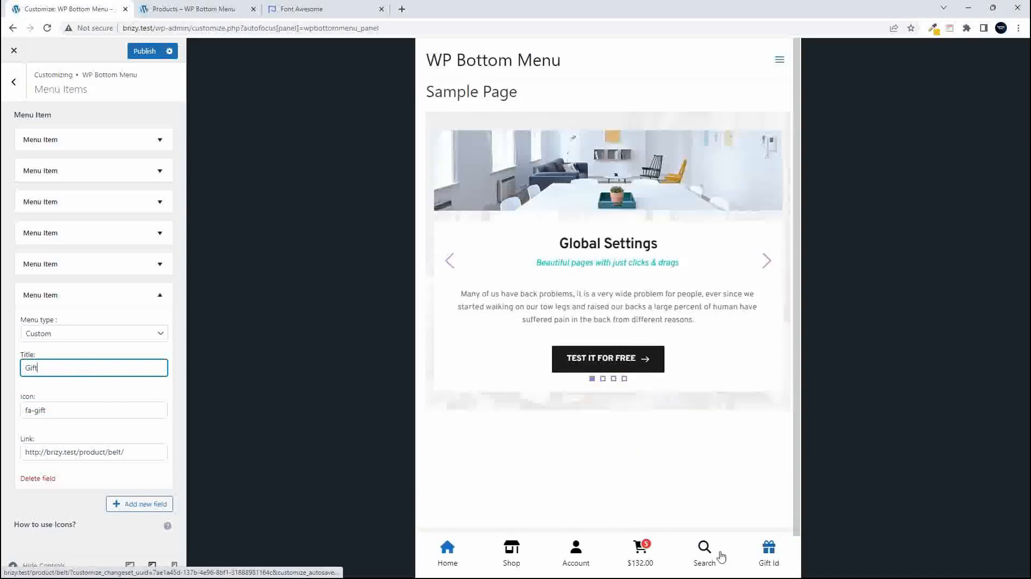
# Step: Move the Gift menu item up to second place, directly after Home, and publish the changes
pyautogui.click(161, 292)
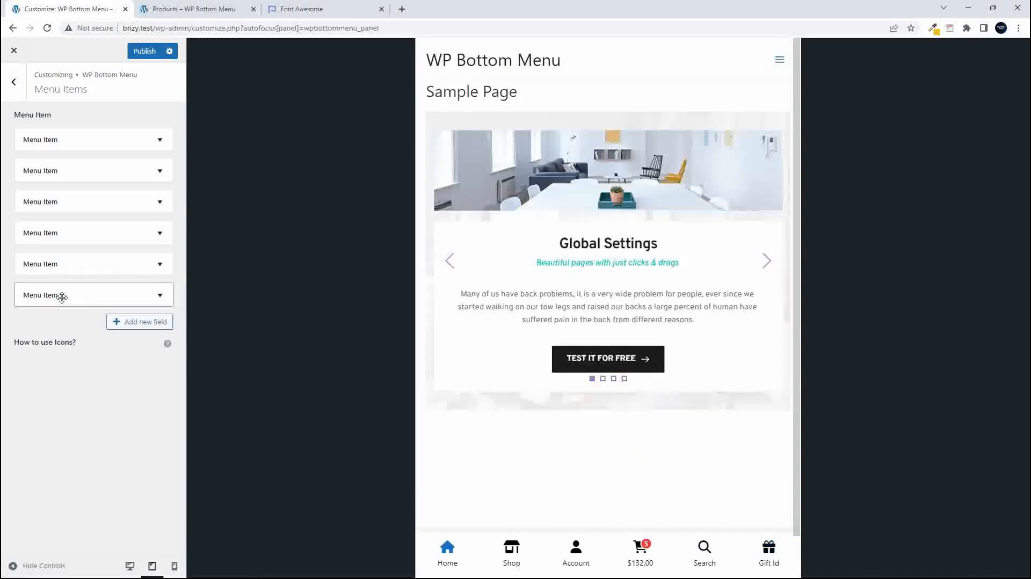
pyautogui.moveTo(73, 294); pyautogui.dragTo(71, 168)
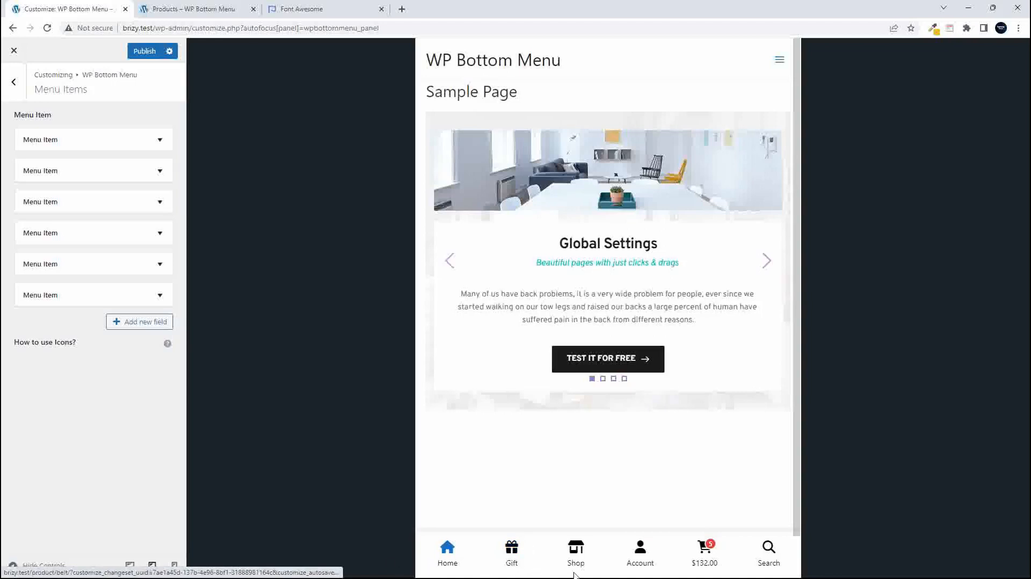
pyautogui.click(144, 51)
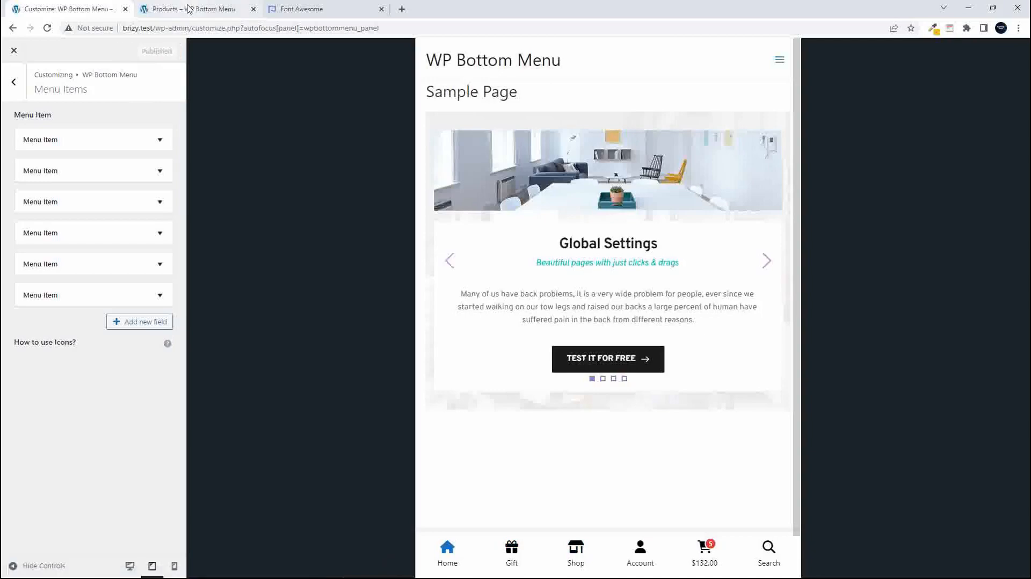
# Step: Reload the Shop page in mobile emulation and check the Gift item in the bottom menu
pyautogui.click(189, 9)
pyautogui.click(919, 46)
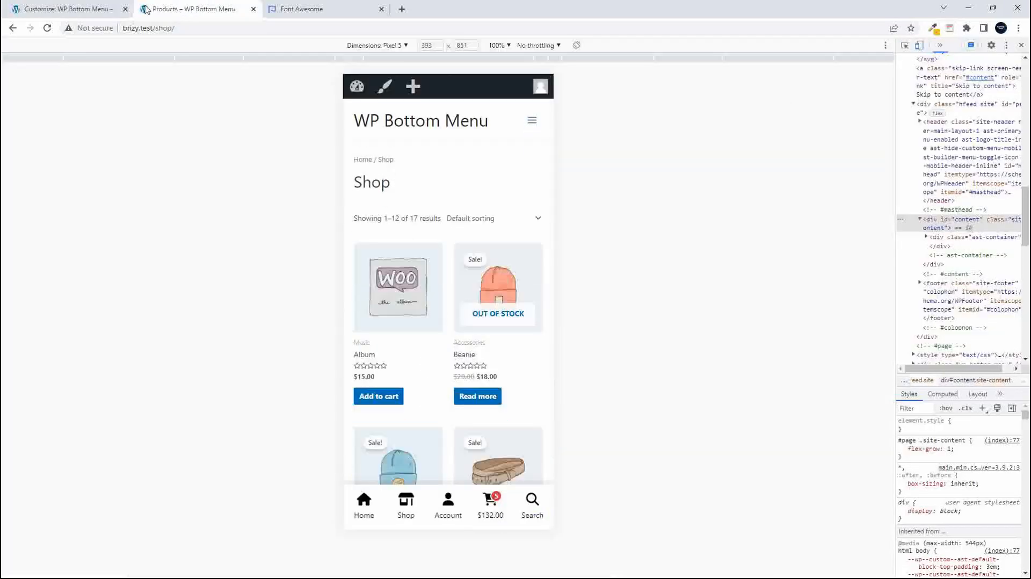
pyautogui.click(47, 28)
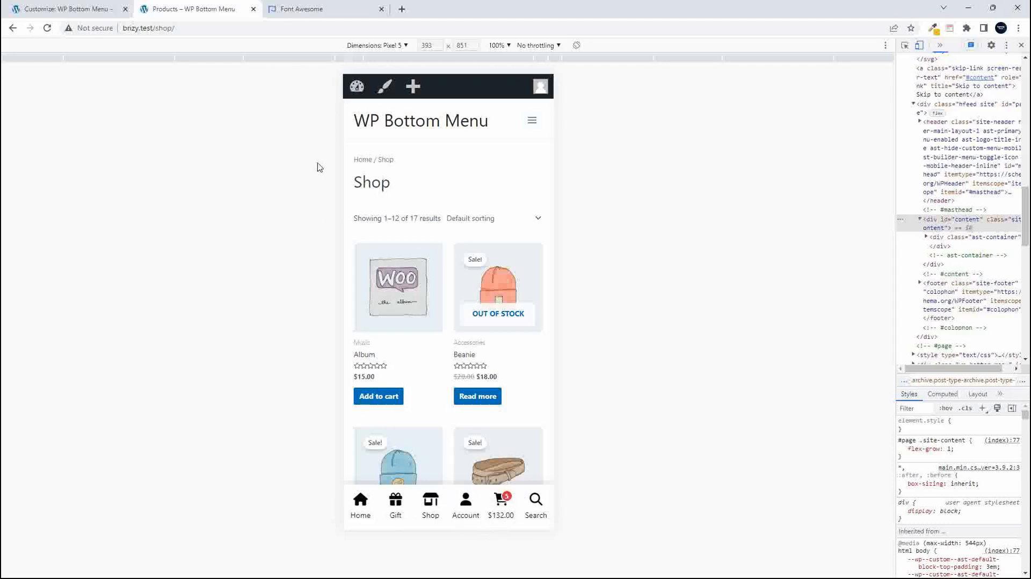
# Step: Close the gift icon's details on the Font Awesome site and return to the Shop page
pyautogui.click(305, 10)
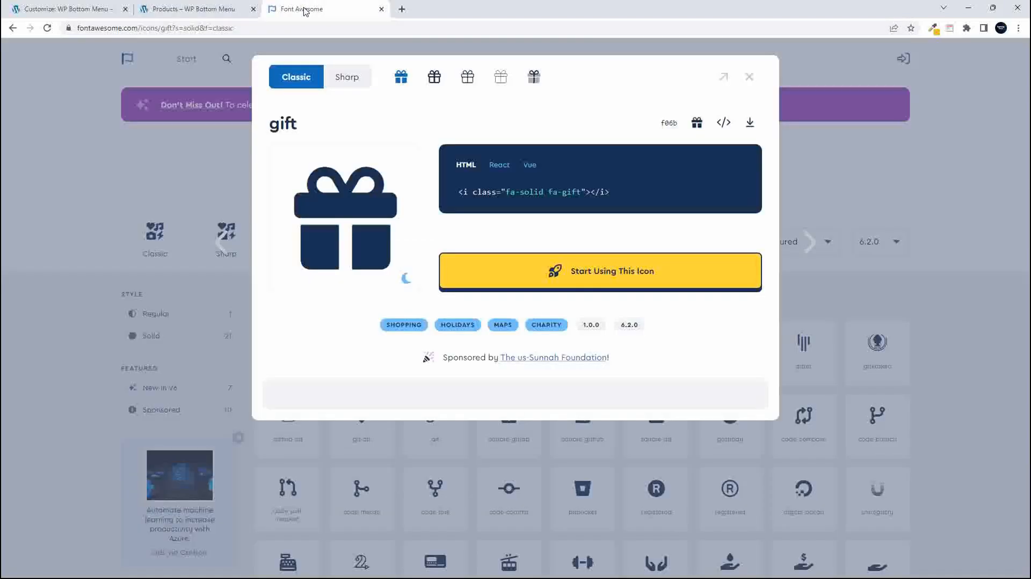
pyautogui.click(130, 152)
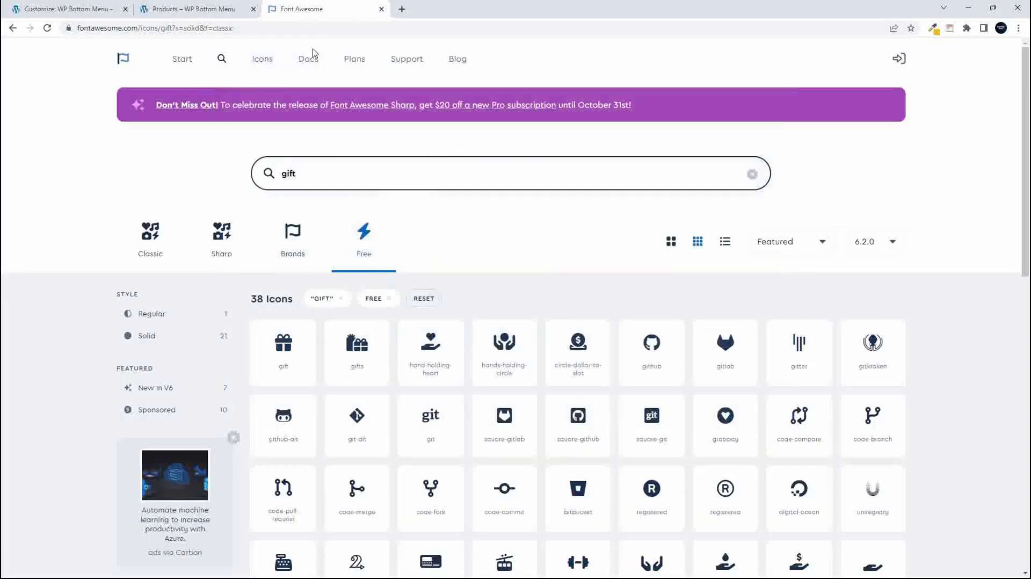
pyautogui.click(71, 11)
pyautogui.click(193, 9)
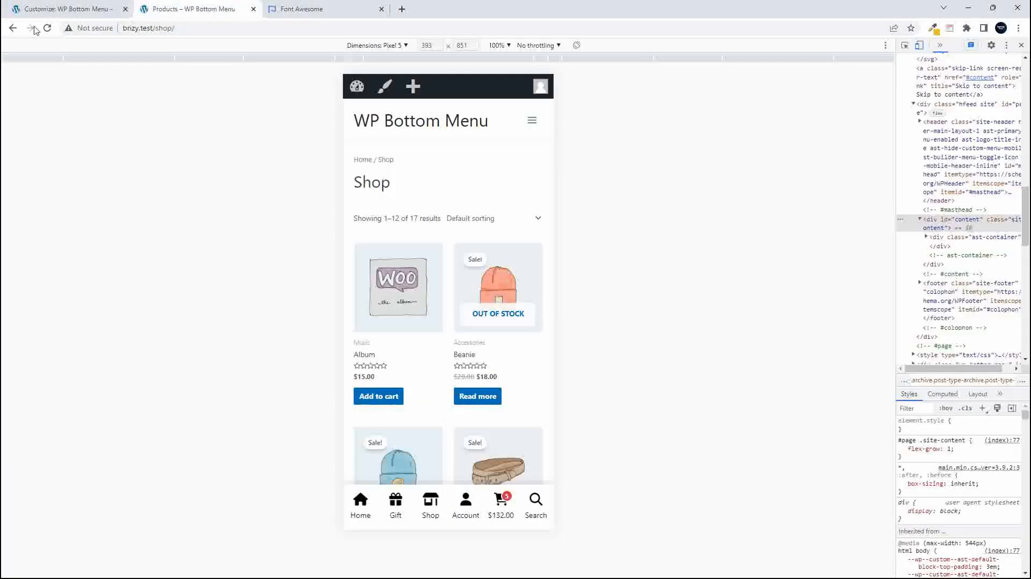
# Step: Open the WordPress dashboard in a new browser tab from the Shop page and deactivate the Font Awesome plugin
pyautogui.click(919, 45)
pyautogui.rightClick(66, 44)
pyautogui.click(94, 53)
pyautogui.click(332, 10)
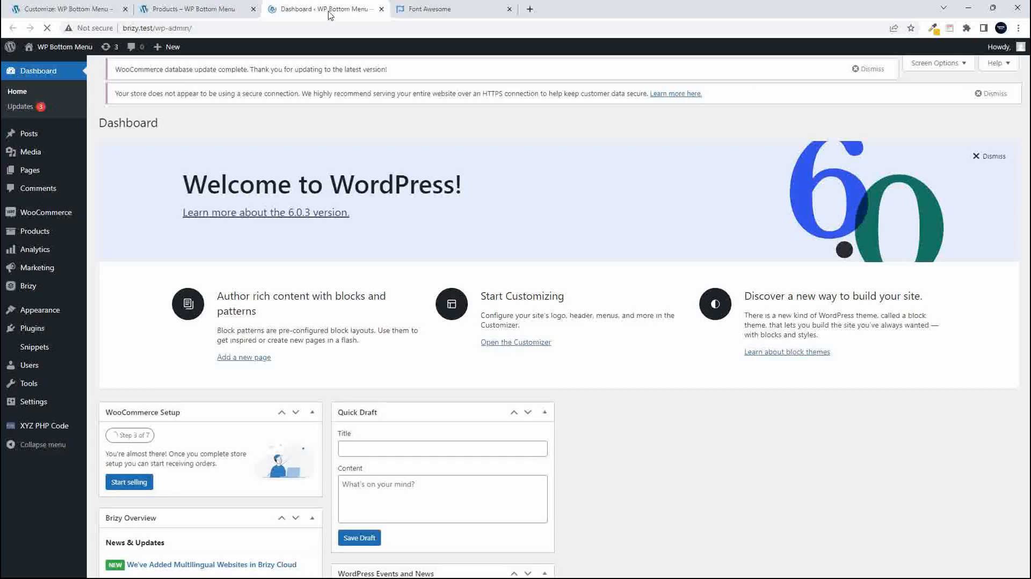
pyautogui.click(35, 336)
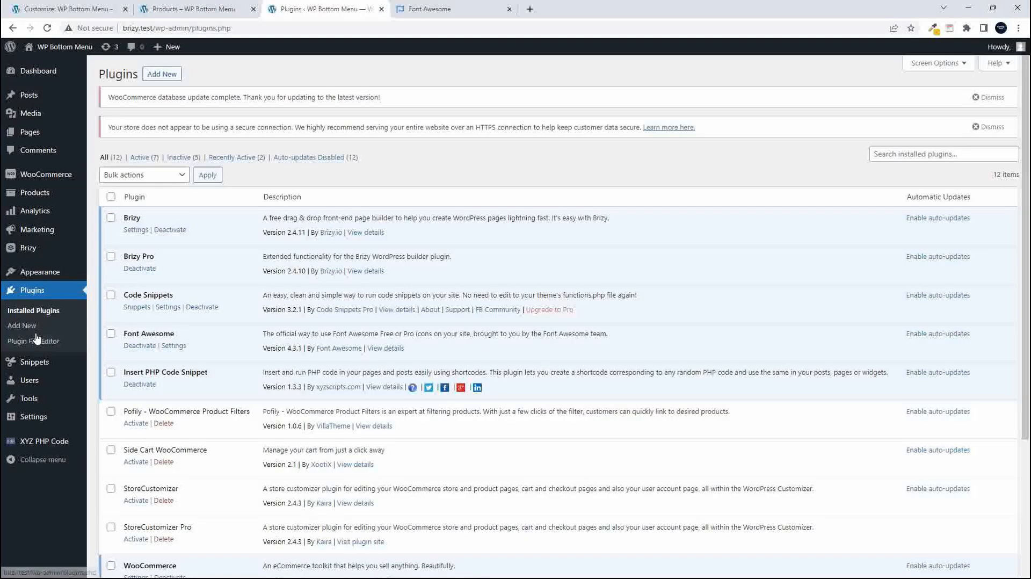
pyautogui.scroll(-3, 343, 369)
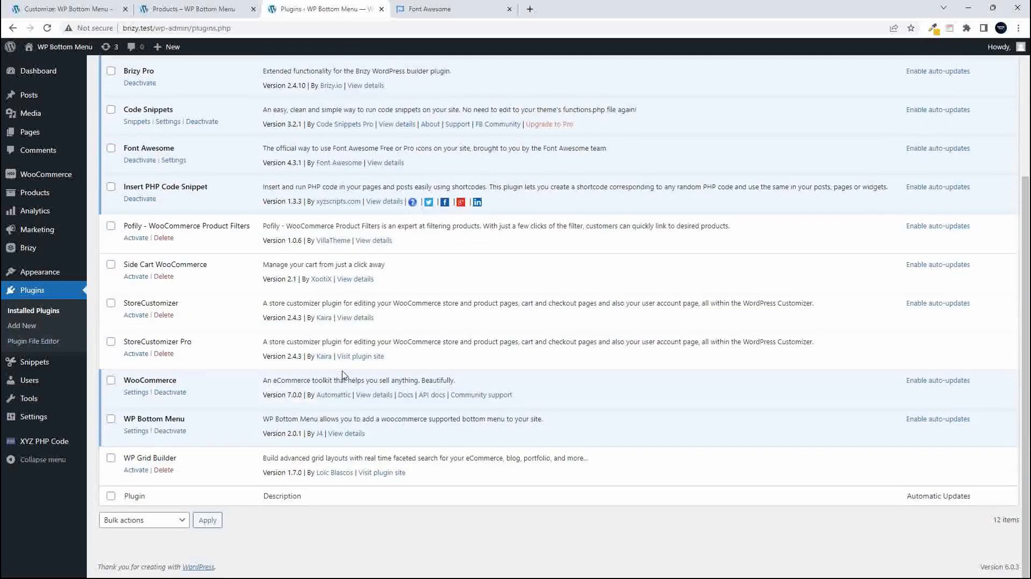
pyautogui.scroll(3, 244, 398)
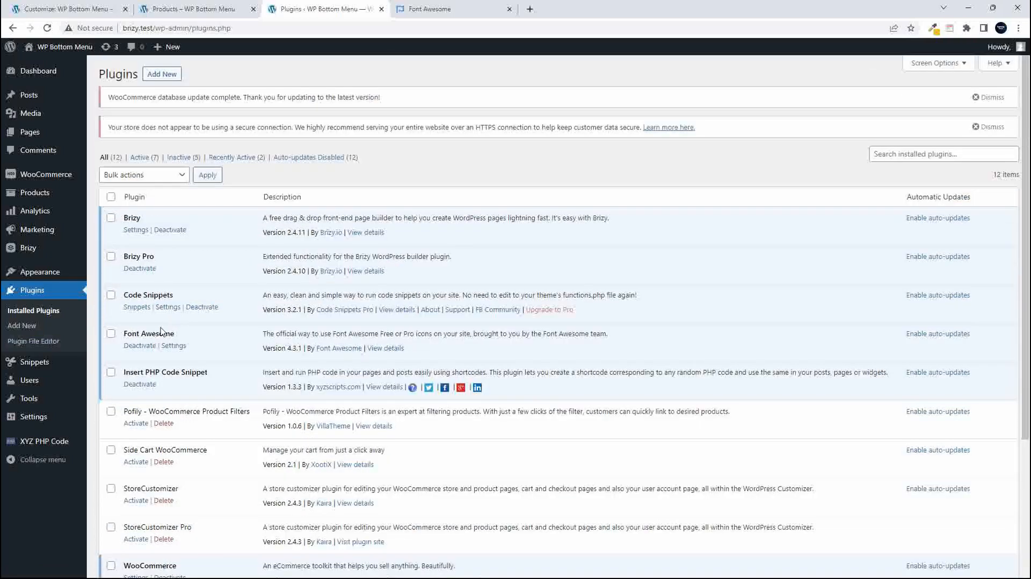
pyautogui.click(141, 346)
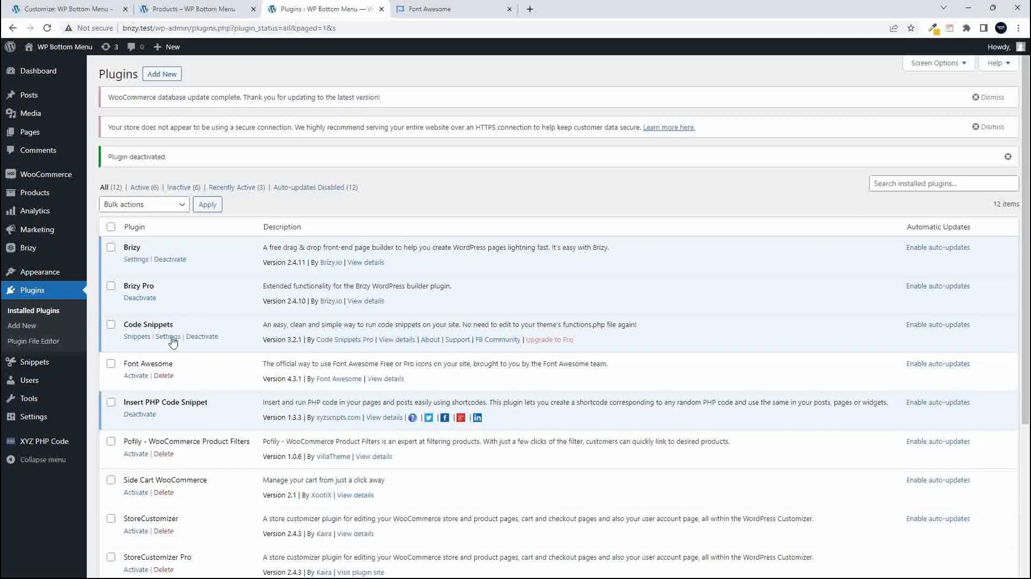
# Step: Reload the Shop page and examine the bottom menu icons in mobile emulation
pyautogui.click(429, 9)
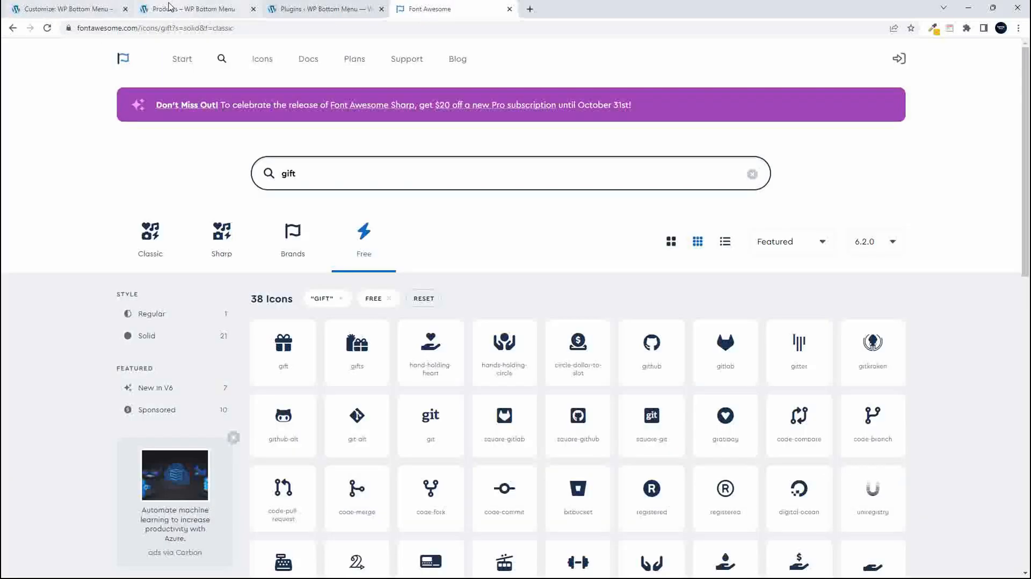
pyautogui.click(192, 9)
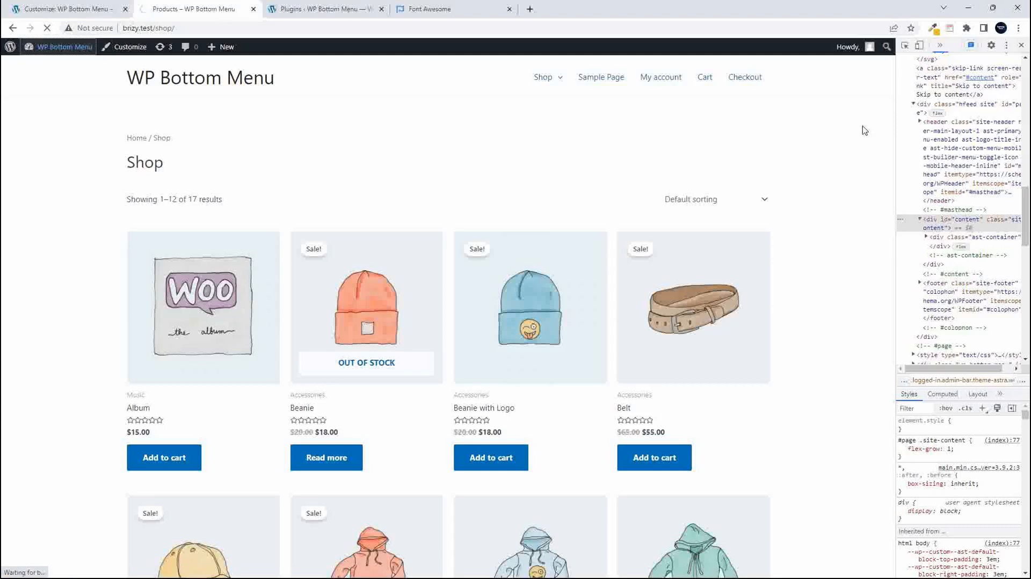
pyautogui.click(920, 45)
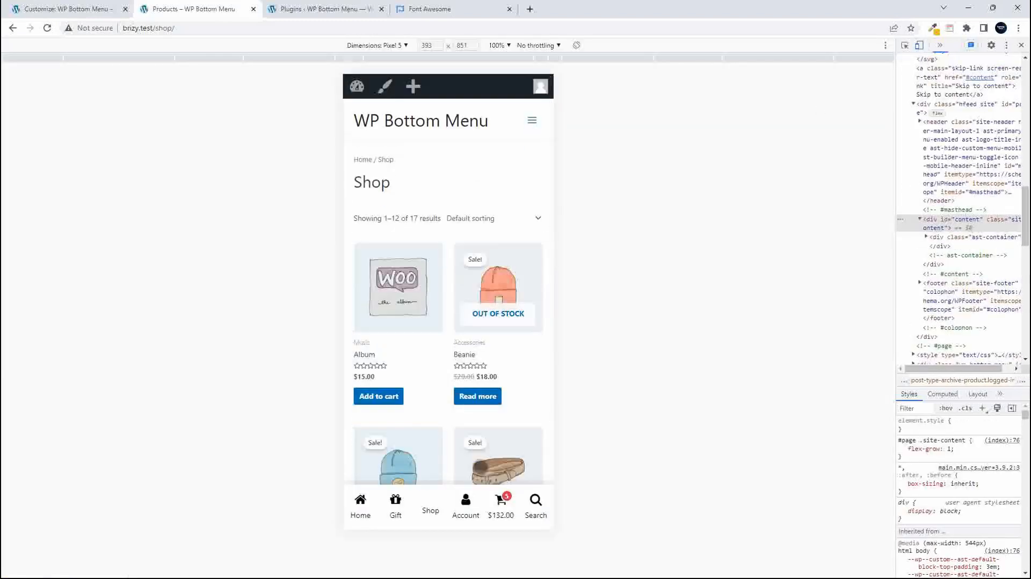
pyautogui.click(48, 28)
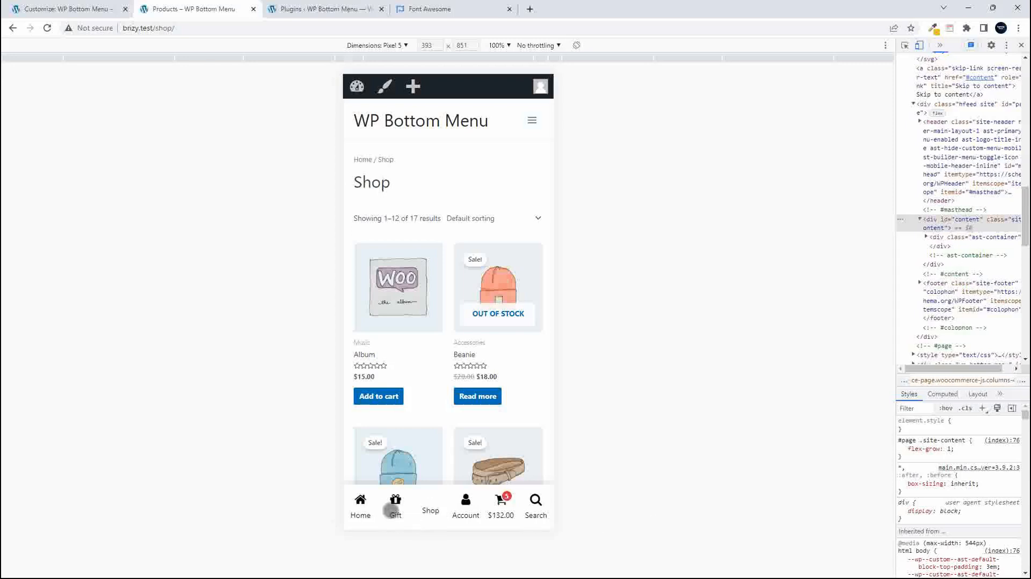
# Step: Search the free Font Awesome icons for "shop" and open the details of the solid shop icon
pyautogui.click(456, 9)
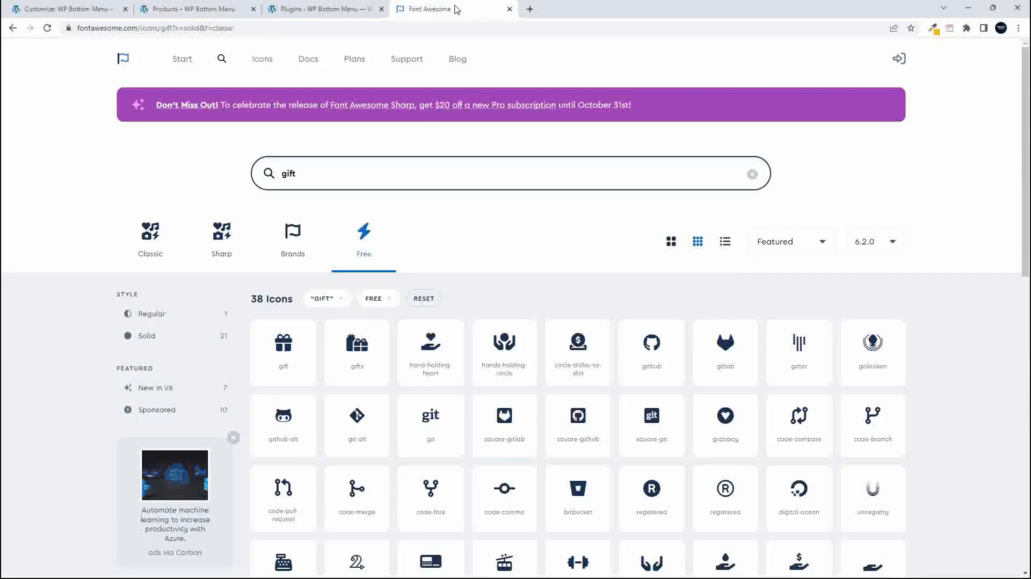
pyautogui.moveTo(310, 172); pyautogui.dragTo(262, 171)
pyautogui.write('shop')
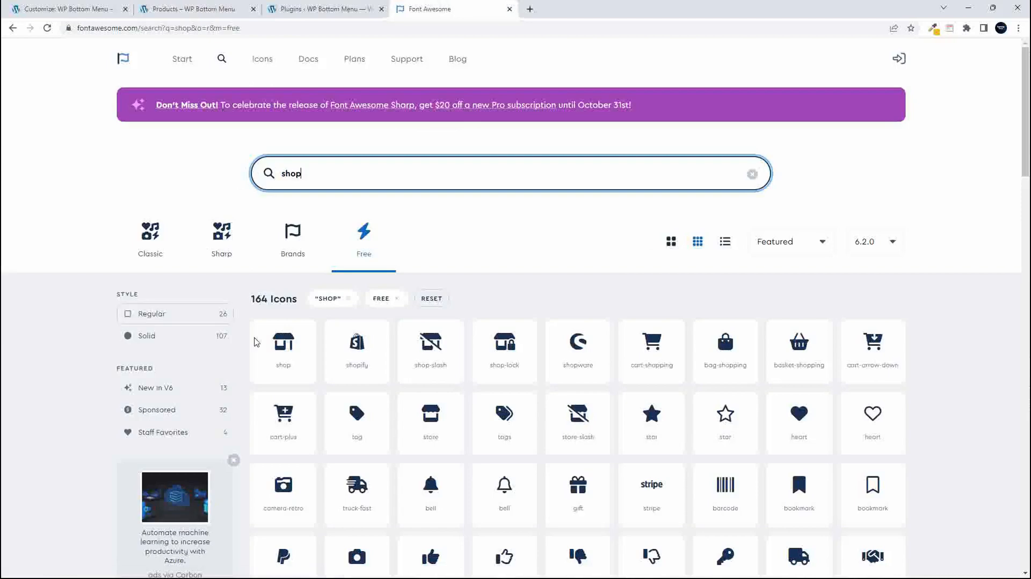
pyautogui.click(279, 347)
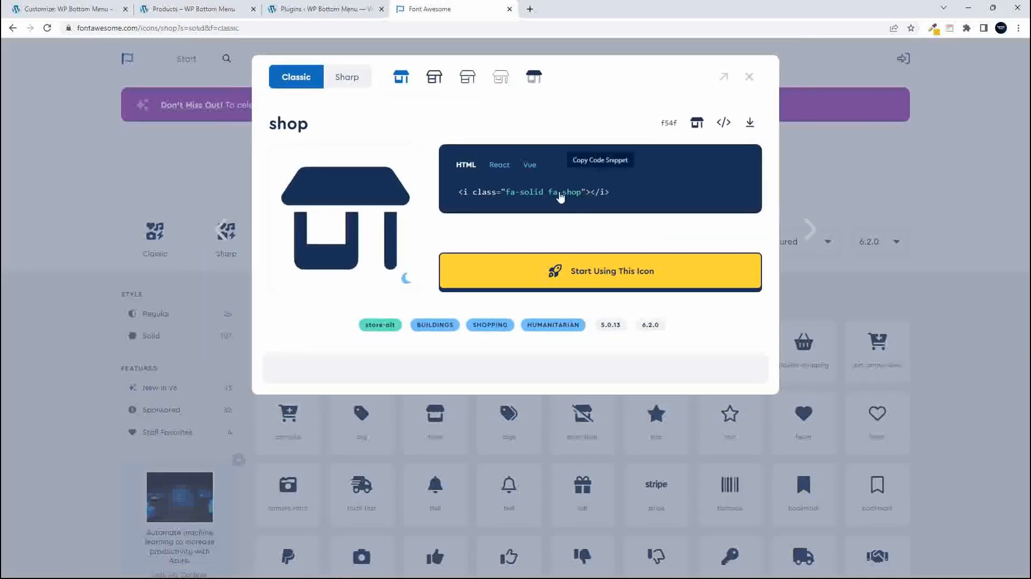
# Step: Expand the Shop menu item in the Customizer to compare its icon class with the Font Awesome code
pyautogui.click(171, 11)
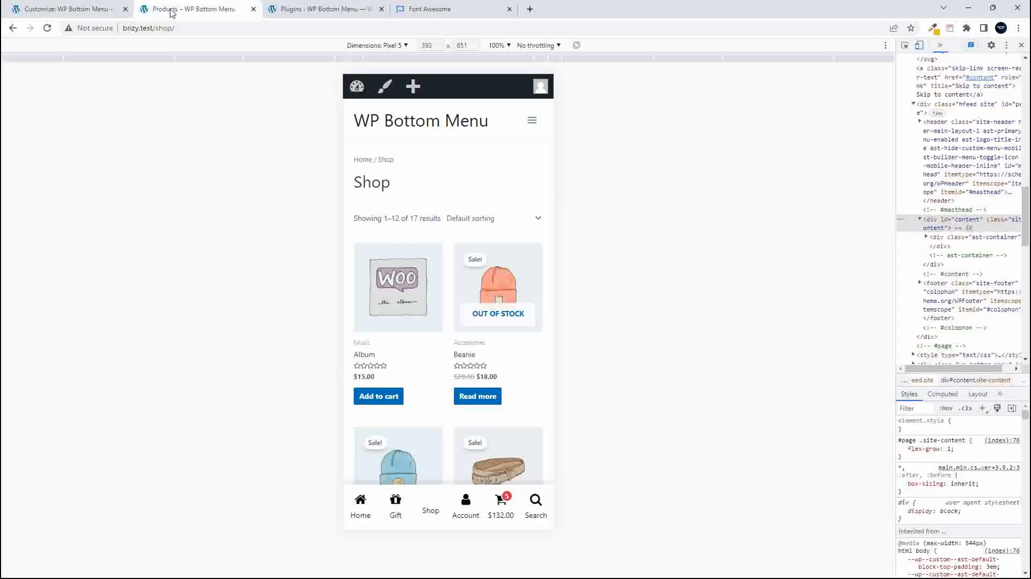
pyautogui.click(81, 7)
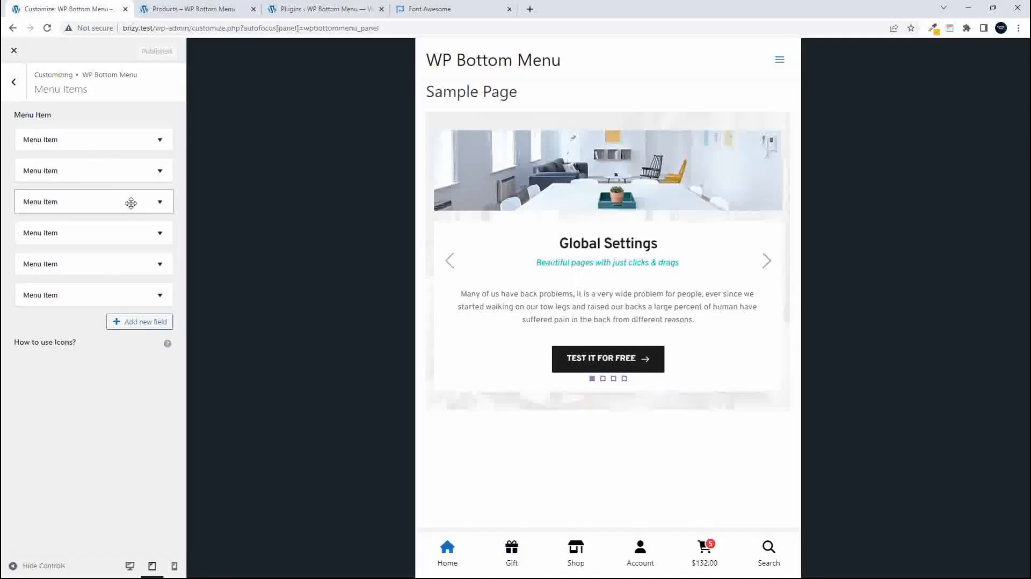
pyautogui.click(155, 204)
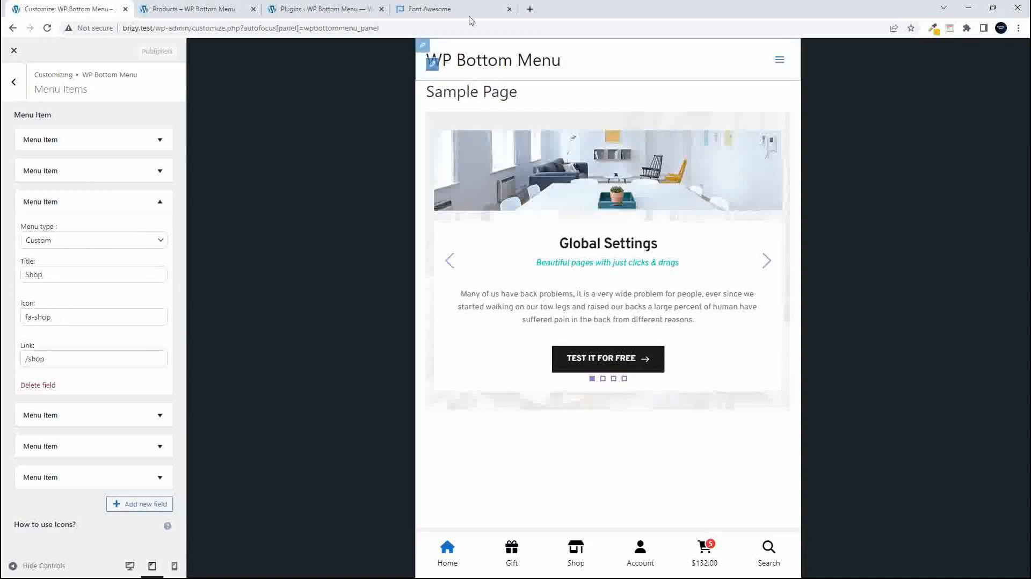
# Step: Reload the emulated Shop page again to recheck the Shop item's icon
pyautogui.click(293, 10)
pyautogui.click(229, 8)
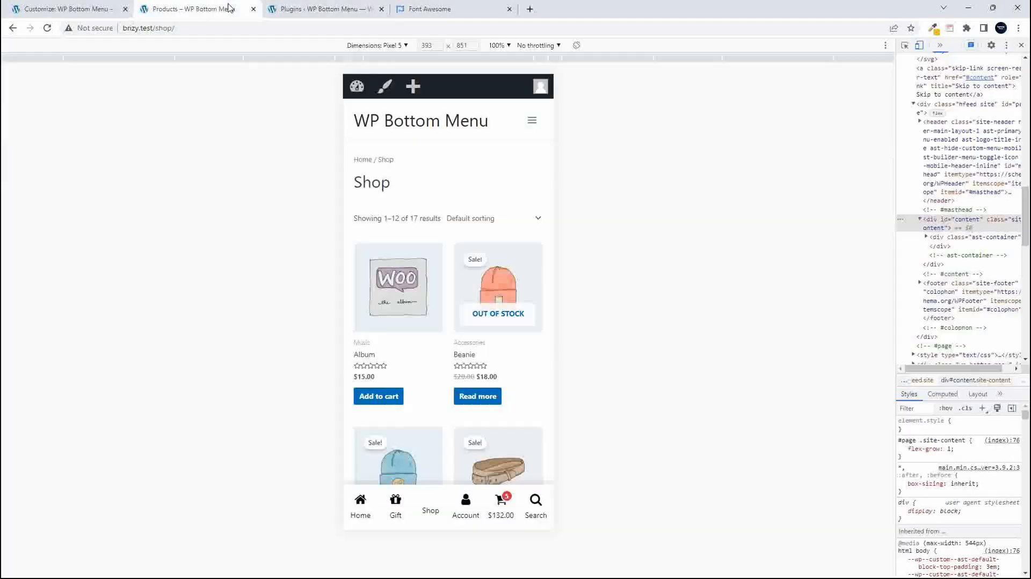
pyautogui.click(47, 28)
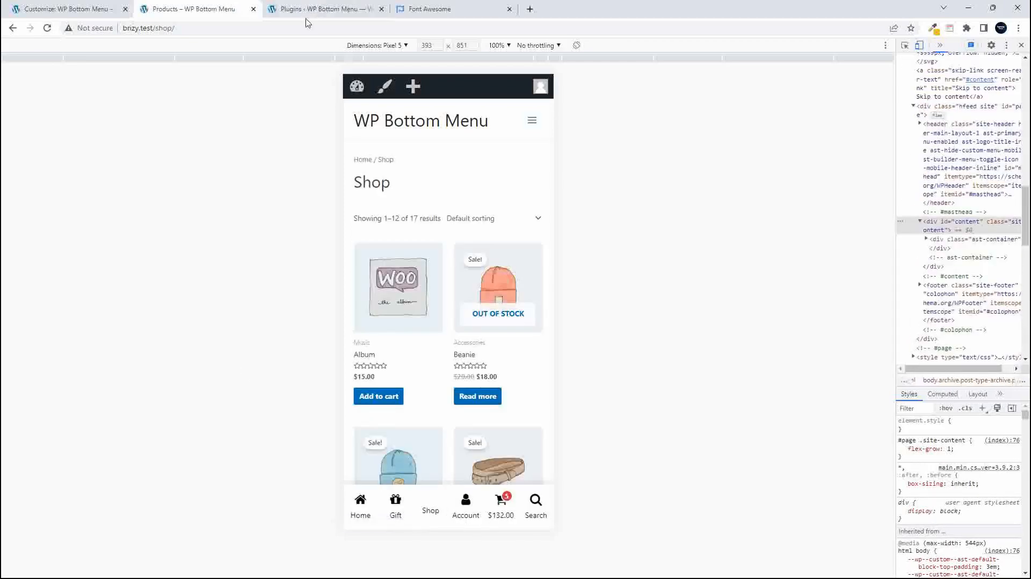
# Step: Reactivate the Font Awesome plugin and reload the Shop page to check the bottom menu icons
pyautogui.click(322, 10)
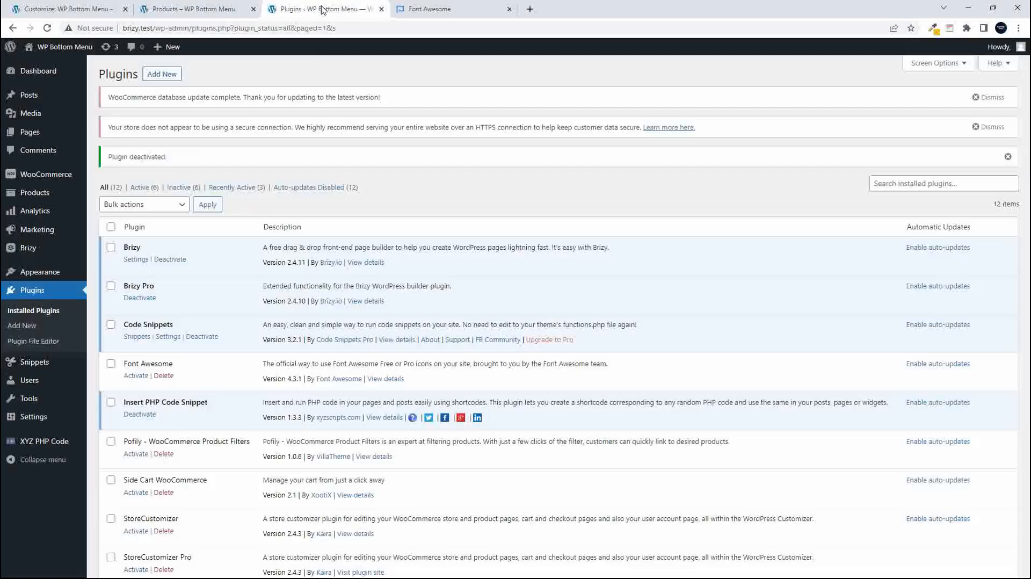
pyautogui.click(135, 375)
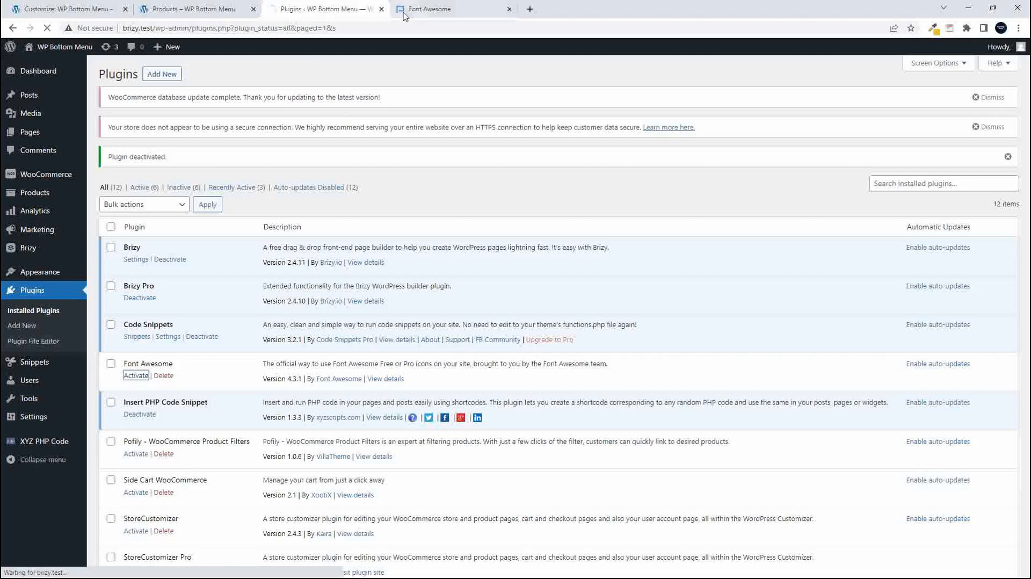
pyautogui.click(193, 9)
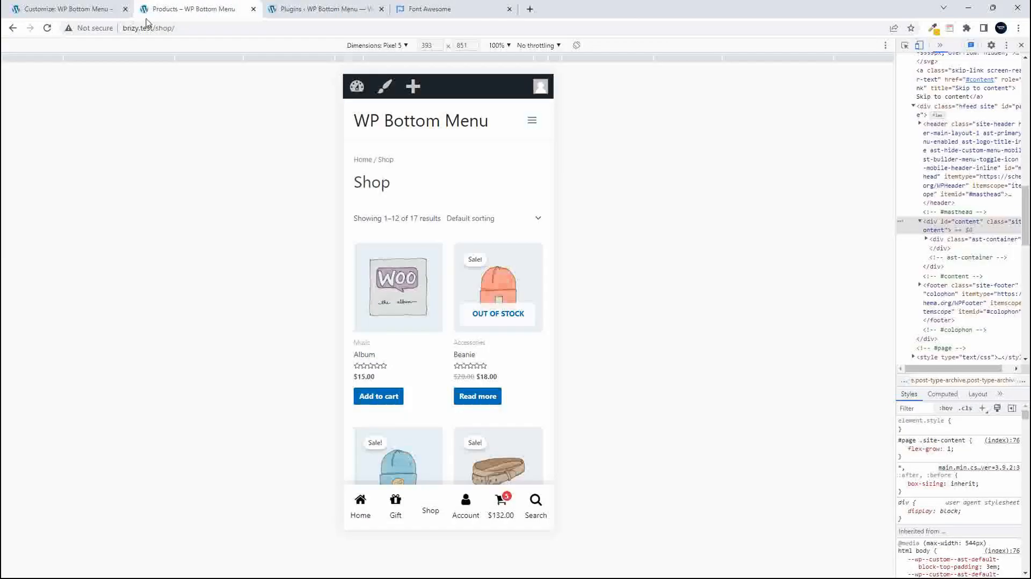
pyautogui.click(47, 28)
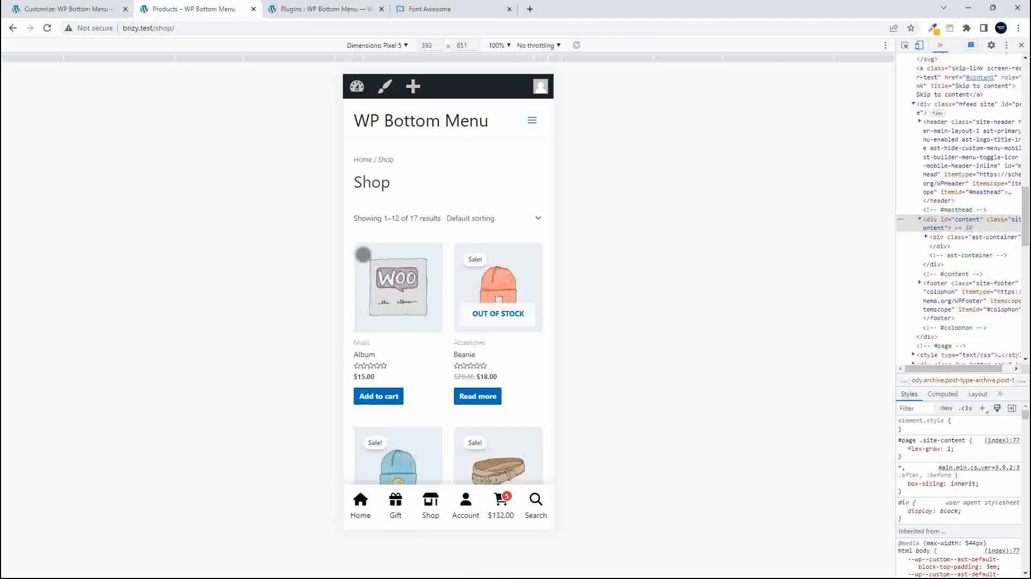
# Step: Return to the Customizer and go back from the menu items to the WP Bottom Menu section list
pyautogui.click(77, 9)
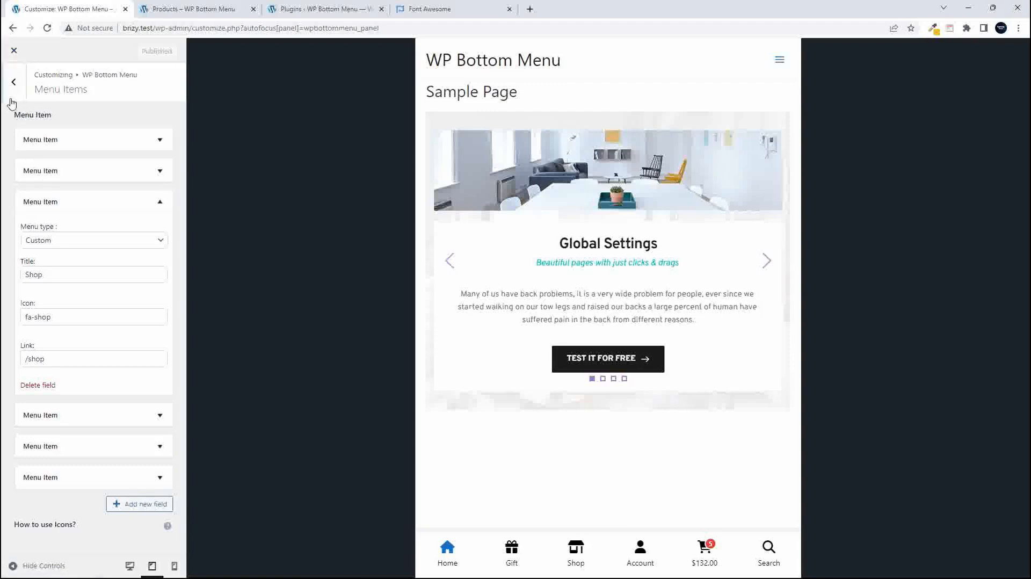
pyautogui.click(14, 82)
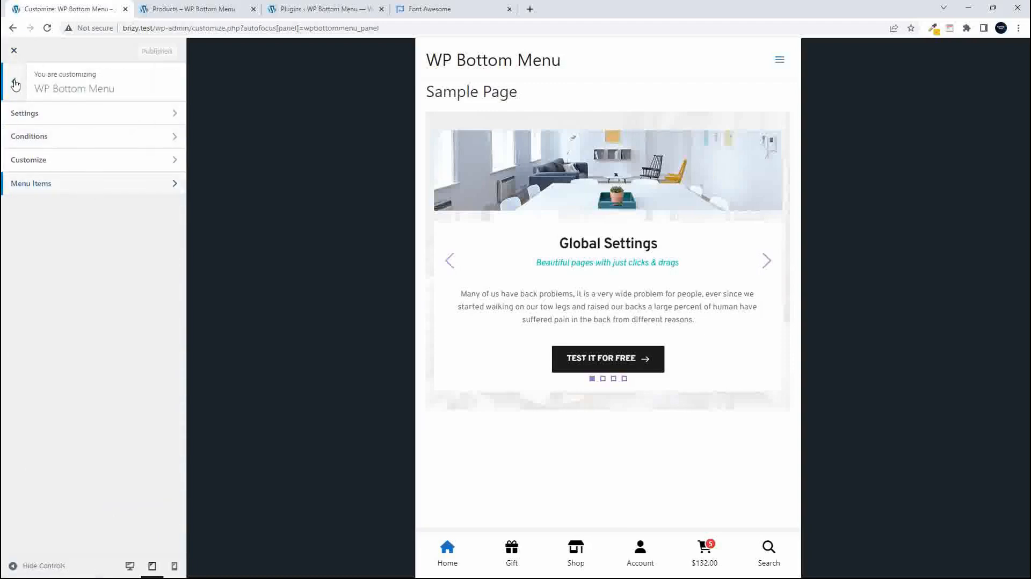
# Step: Close the Customizer and look over the bottom menu on the emulated Shop page once more
pyautogui.click(14, 50)
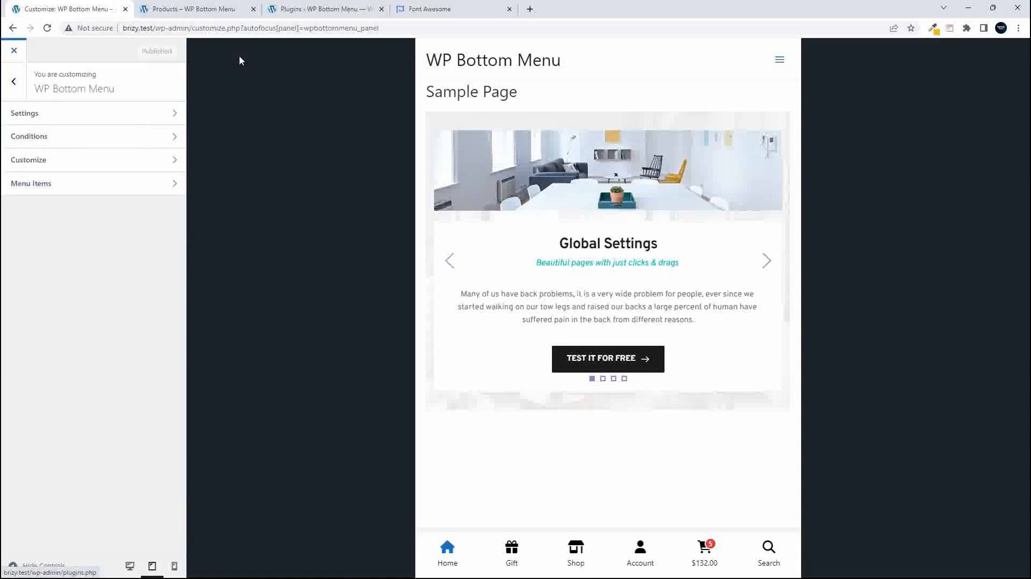
pyautogui.click(328, 11)
pyautogui.click(193, 9)
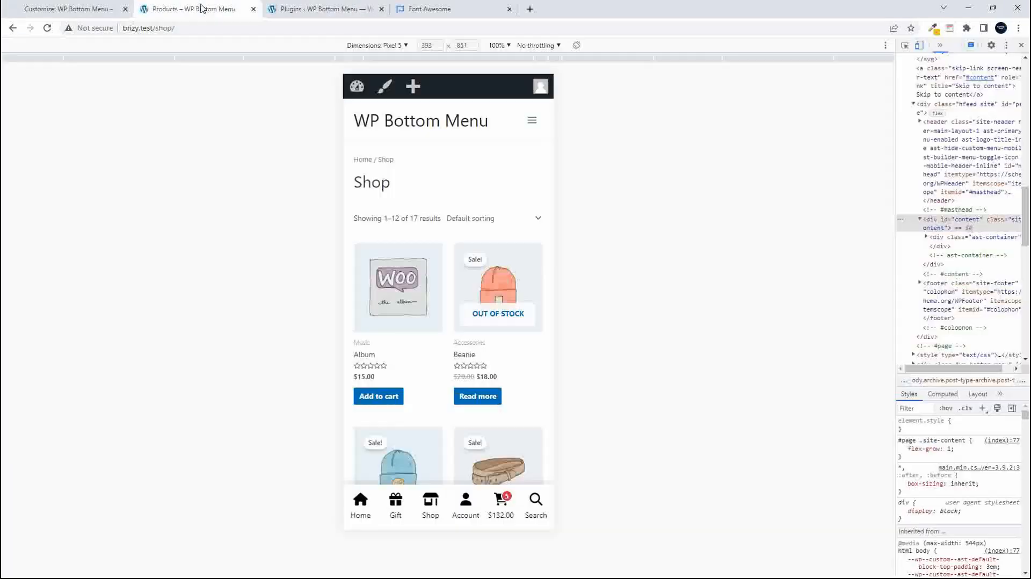
pyautogui.click(430, 504)
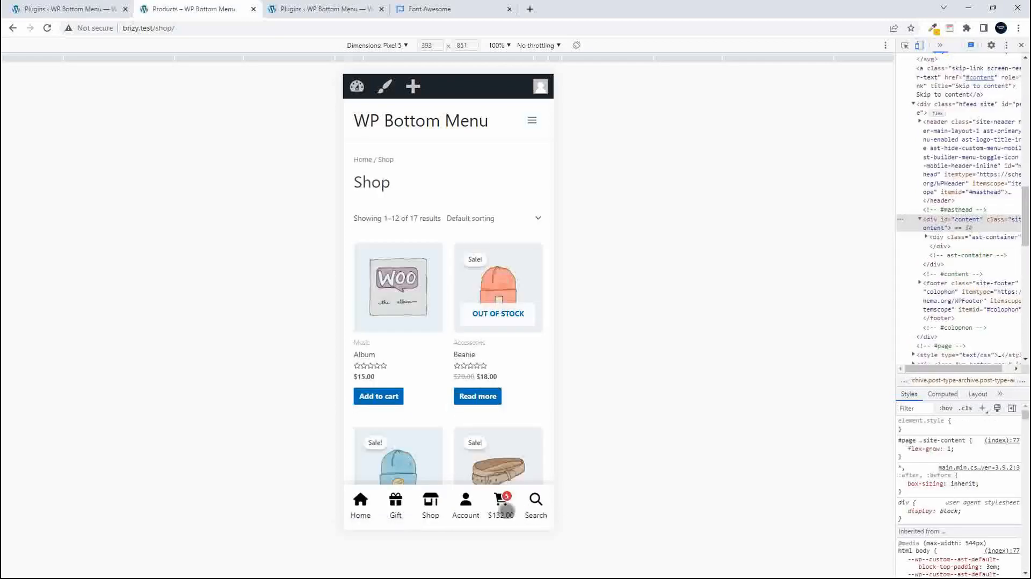
pyautogui.scroll(-10, 450, 410)
pyautogui.scroll(10, 451, 412)
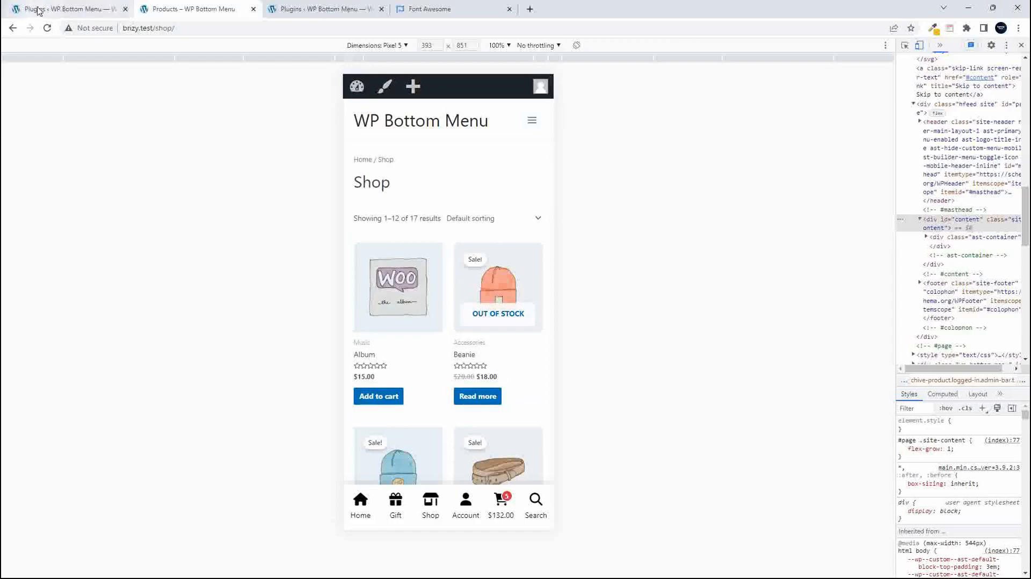
# Step: Open the details of the WP Bottom Menu plugin from the installed plugins to review its features and ratings
pyautogui.click(313, 11)
pyautogui.scroll(-4, 278, 360)
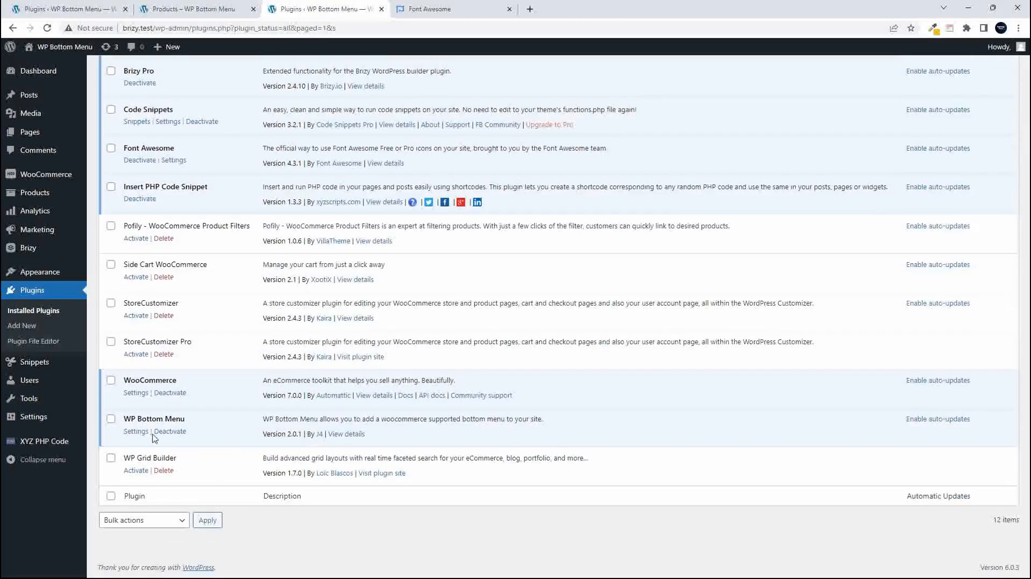
pyautogui.click(356, 435)
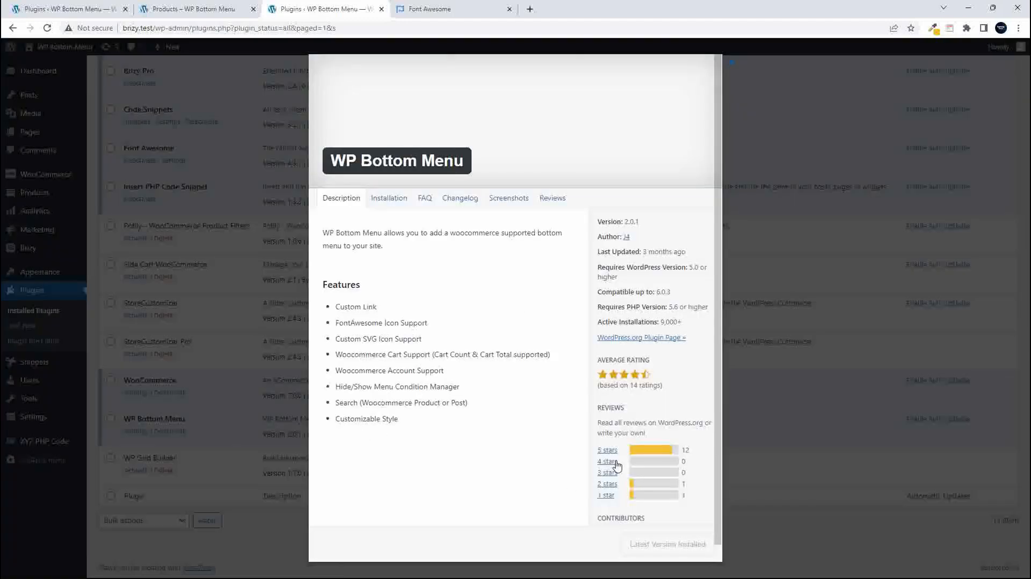